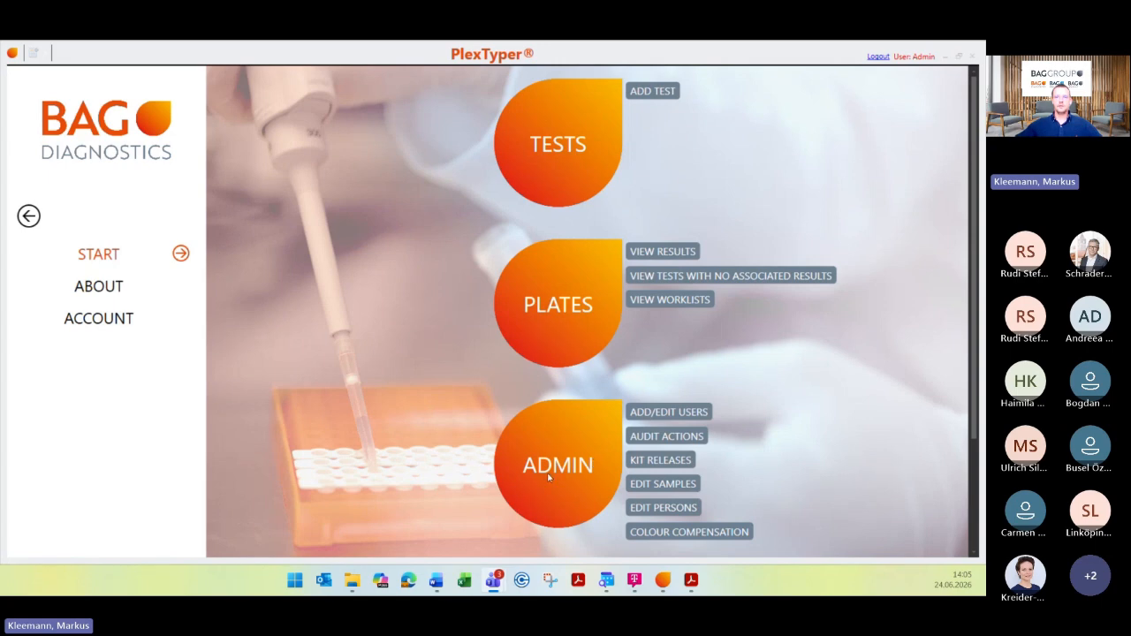
Step: Open the kit releases list and browse the Downloads folder for kit files, without loading one
{"action": "left_click", "coordinate": [647, 462]}
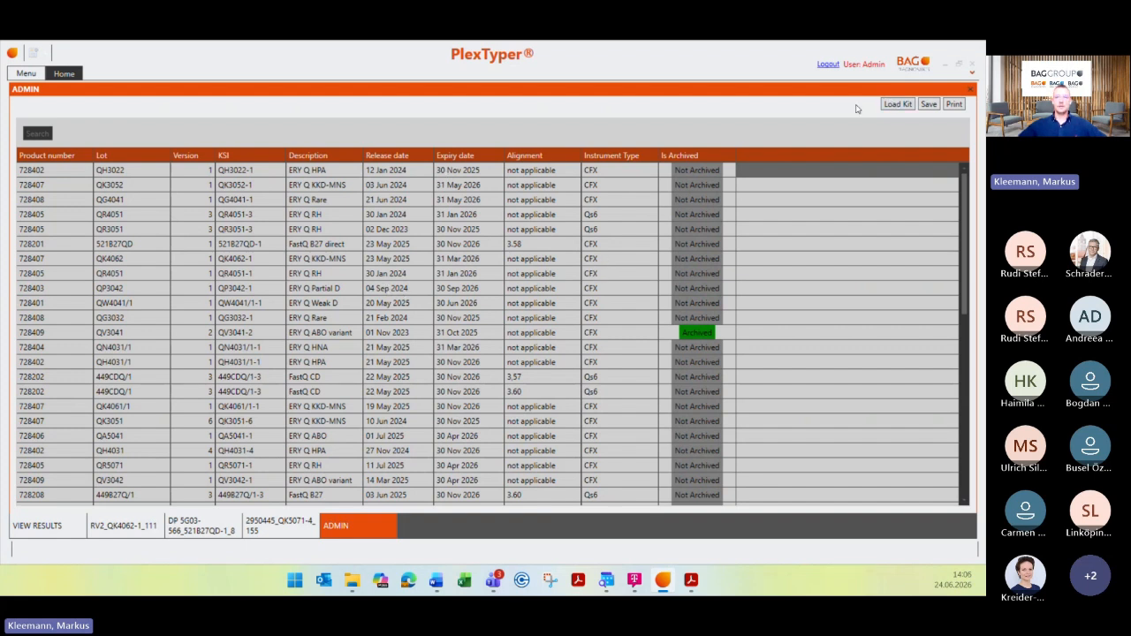
{"action": "left_click", "coordinate": [897, 105]}
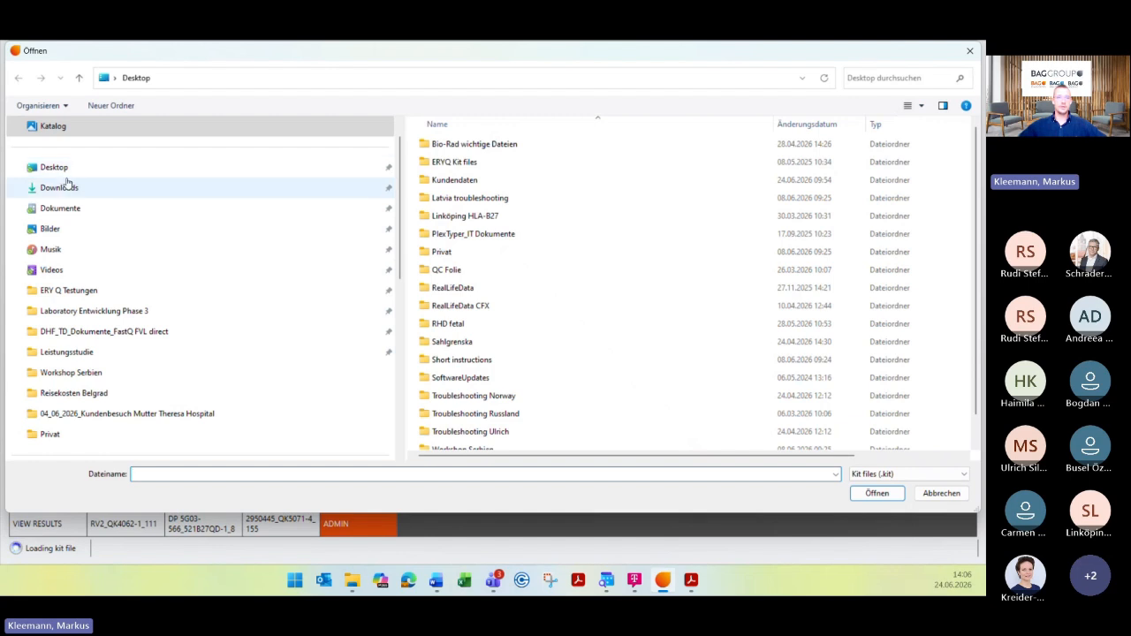
{"action": "left_click", "coordinate": [44, 188]}
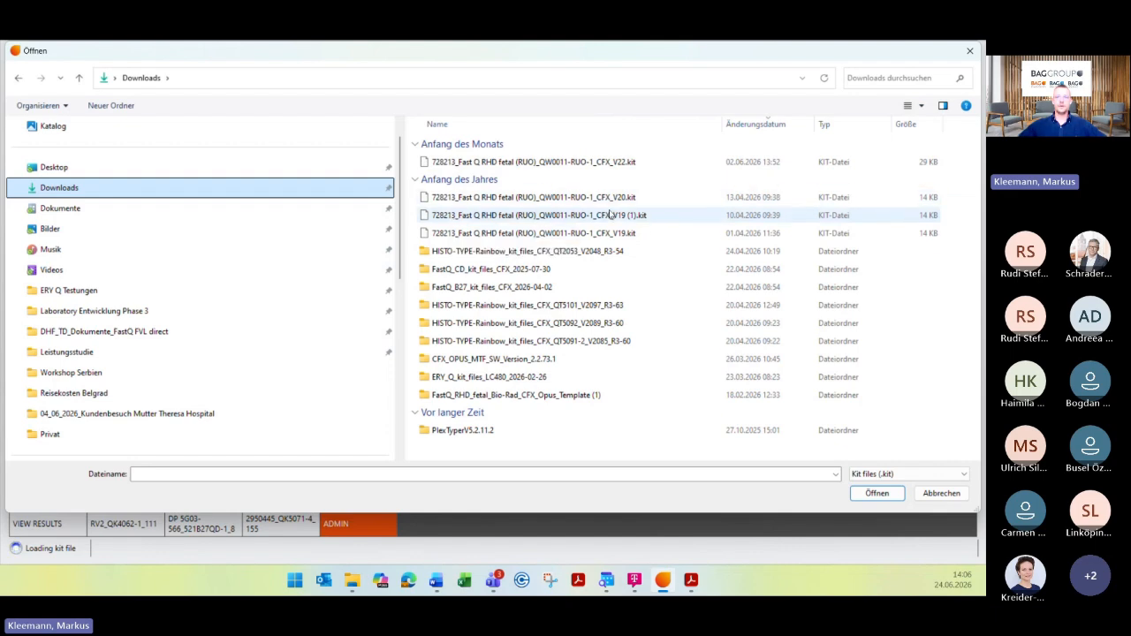
{"action": "left_click", "coordinate": [942, 497]}
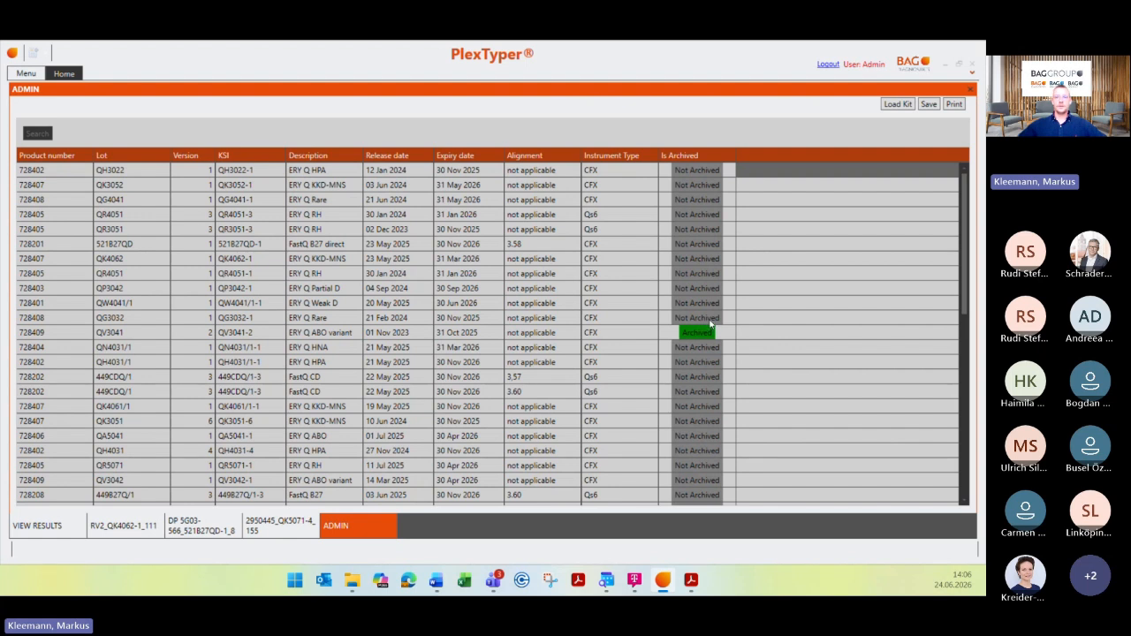
Step: Mark the ERY Q Rare kit of lot QG3032 as archived, and set it back to not archived
{"action": "left_click", "coordinate": [704, 320]}
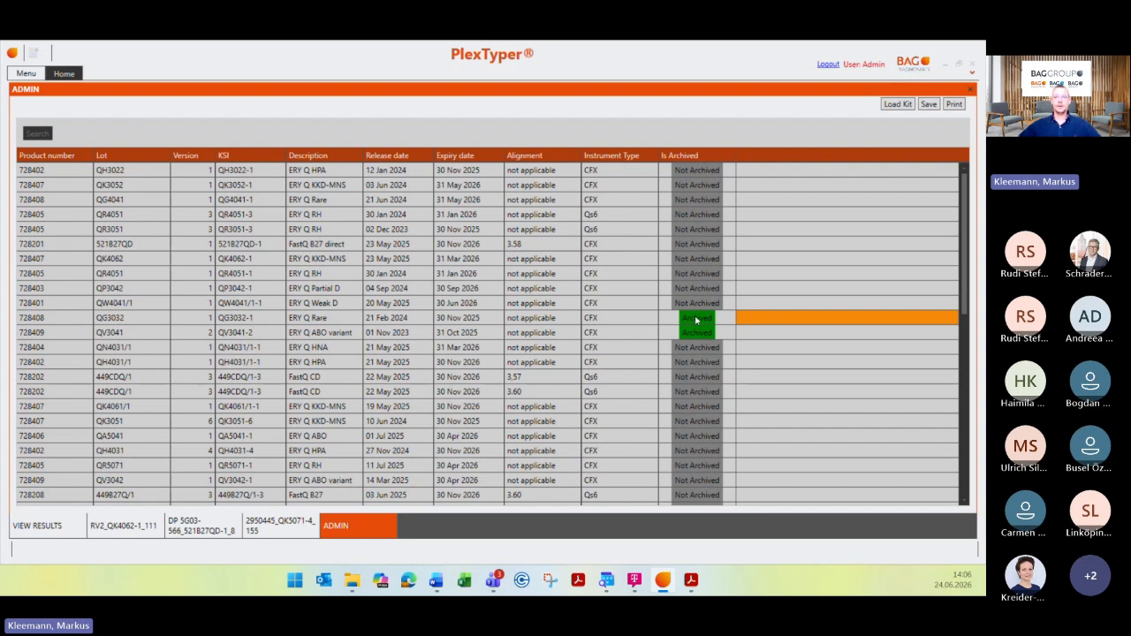
{"action": "left_click", "coordinate": [695, 319]}
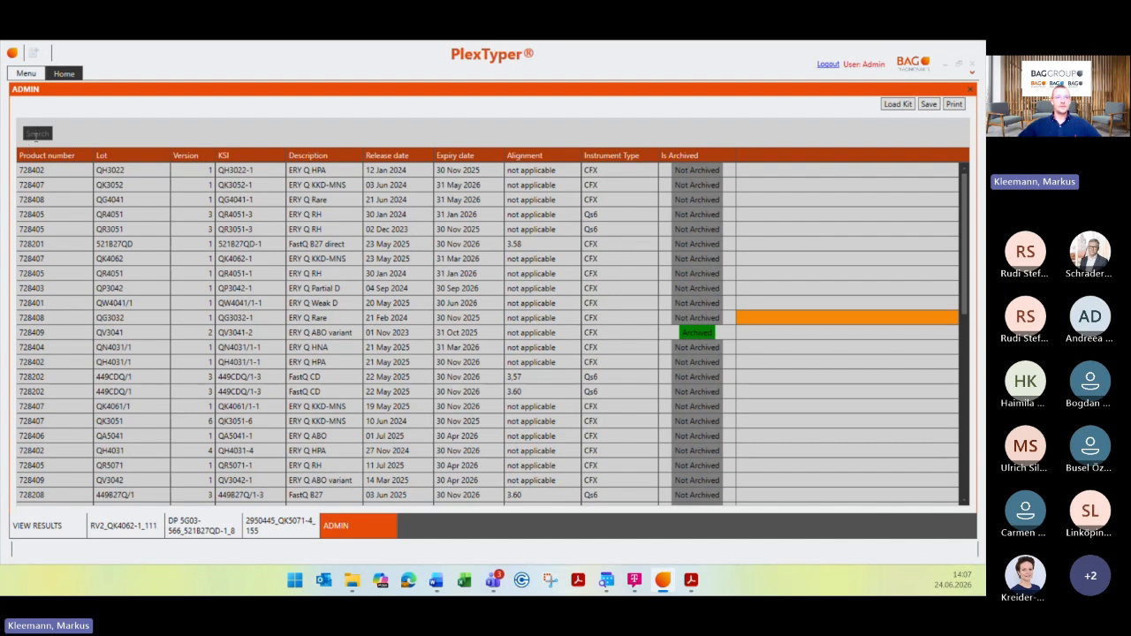
{"action": "left_click", "coordinate": [36, 133]}
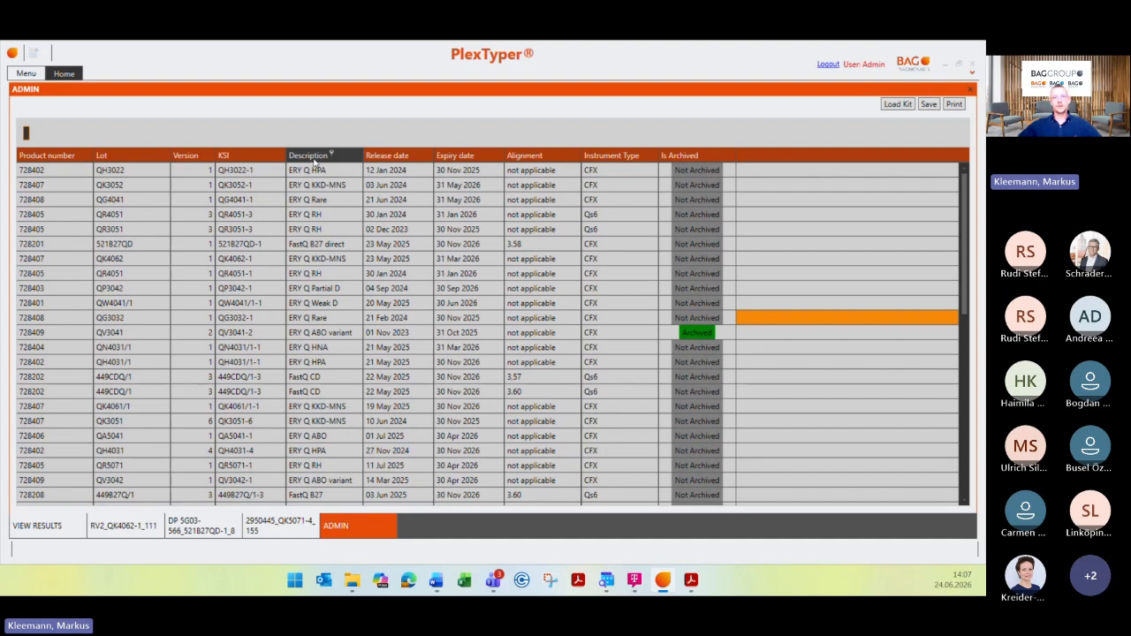
Step: Open the list of tests with no associated results, view the Sample100 test of run PT229, and return to the list
{"action": "left_click", "coordinate": [26, 76]}
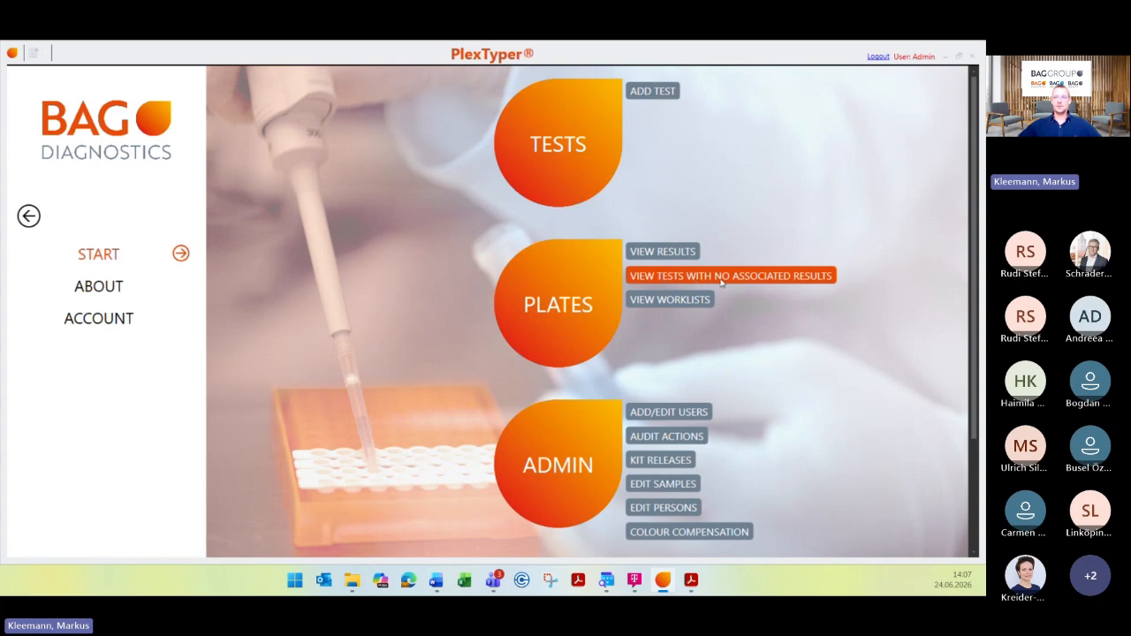
{"action": "left_click", "coordinate": [789, 276]}
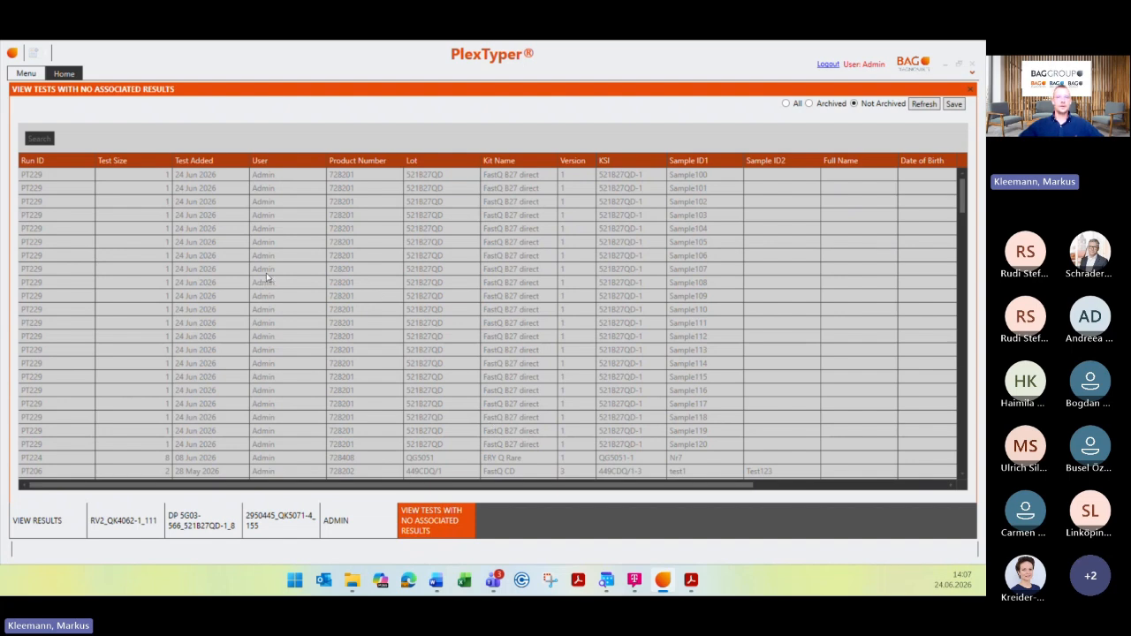
{"action": "left_click", "coordinate": [36, 191]}
{"action": "double_click", "coordinate": [59, 193]}
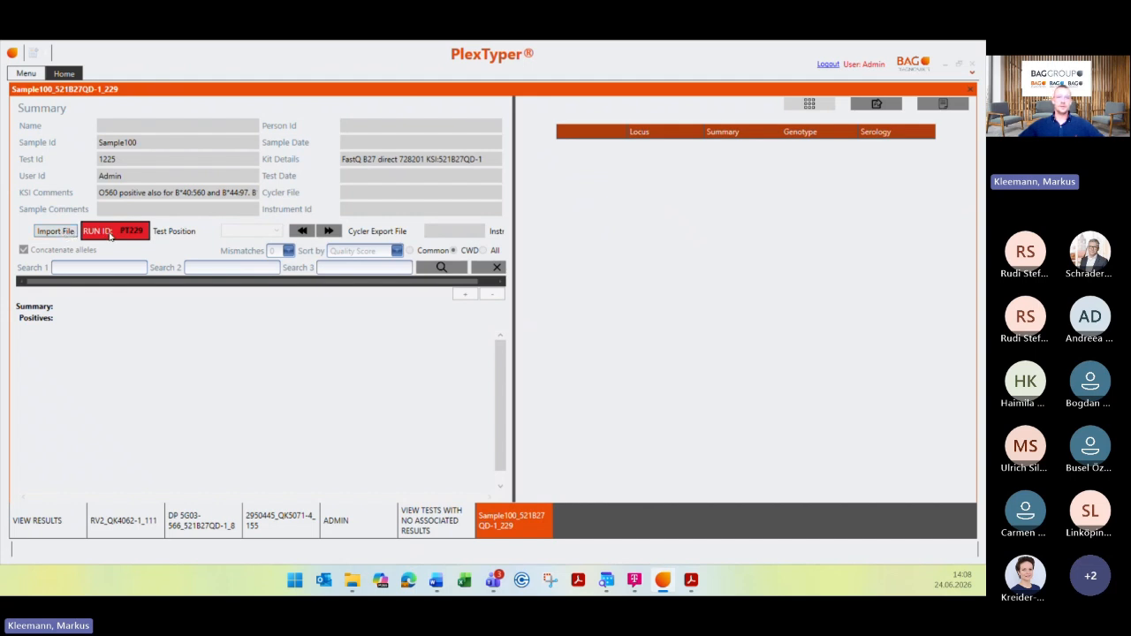
{"action": "left_click", "coordinate": [25, 73]}
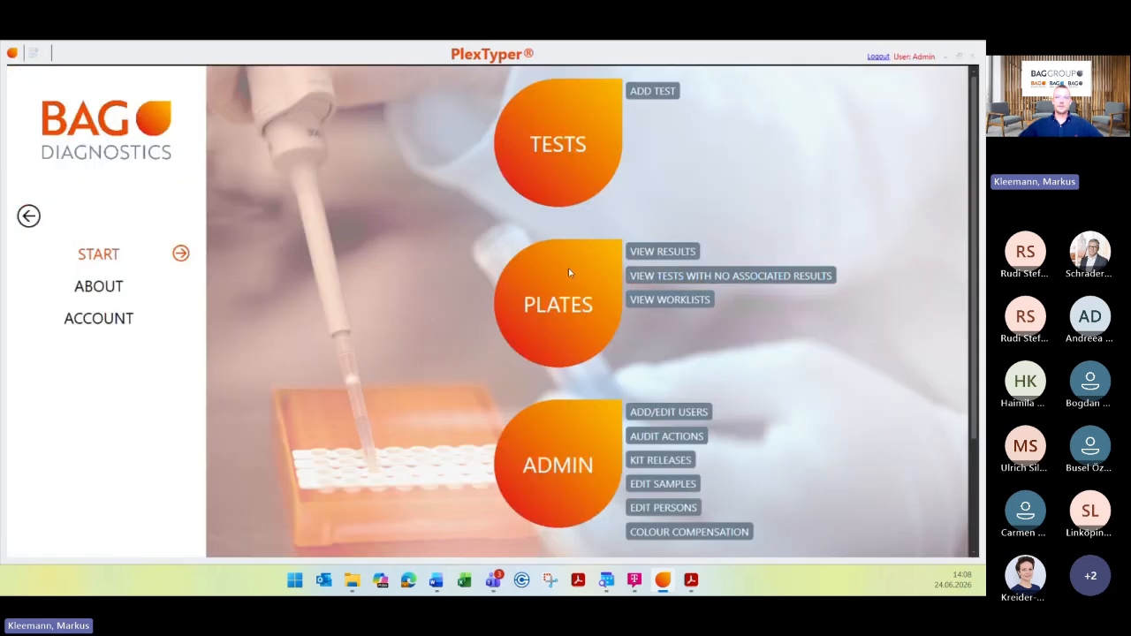
{"action": "left_click", "coordinate": [647, 277]}
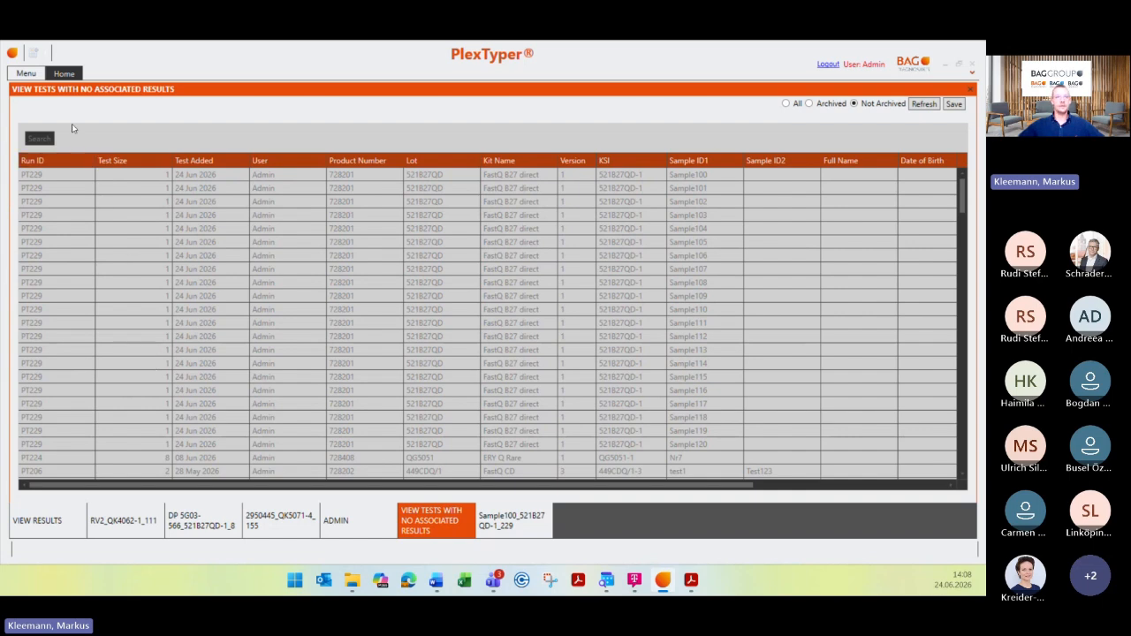
Step: Look through the results list and open the unapproved ERY Q RH result of Test13 from run PT228
{"action": "left_click", "coordinate": [15, 72]}
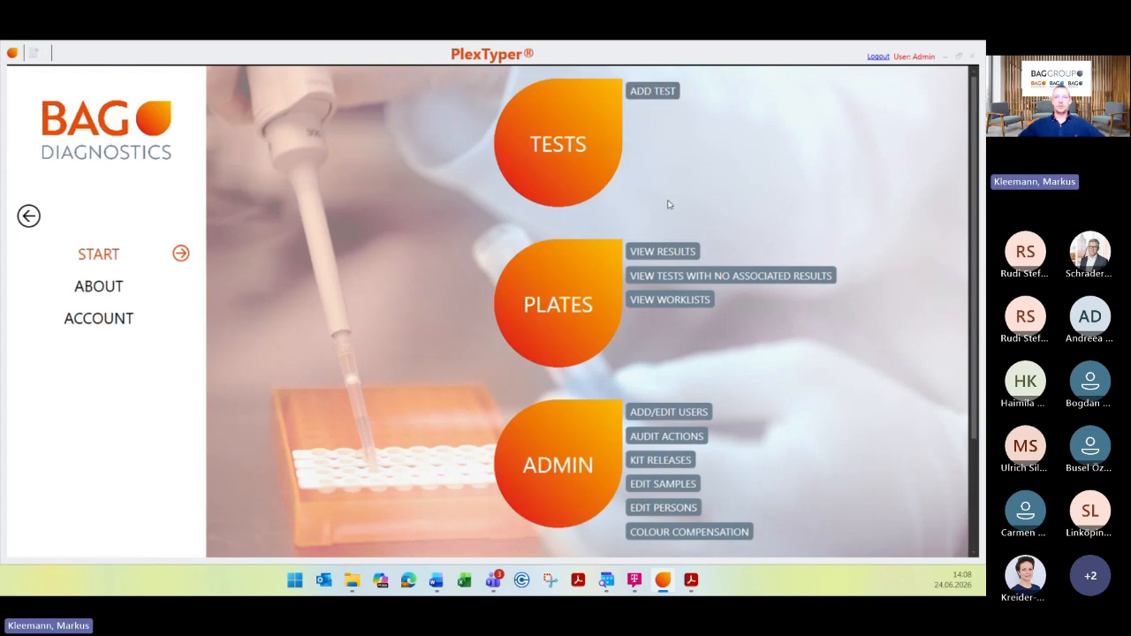
{"action": "left_click", "coordinate": [651, 254]}
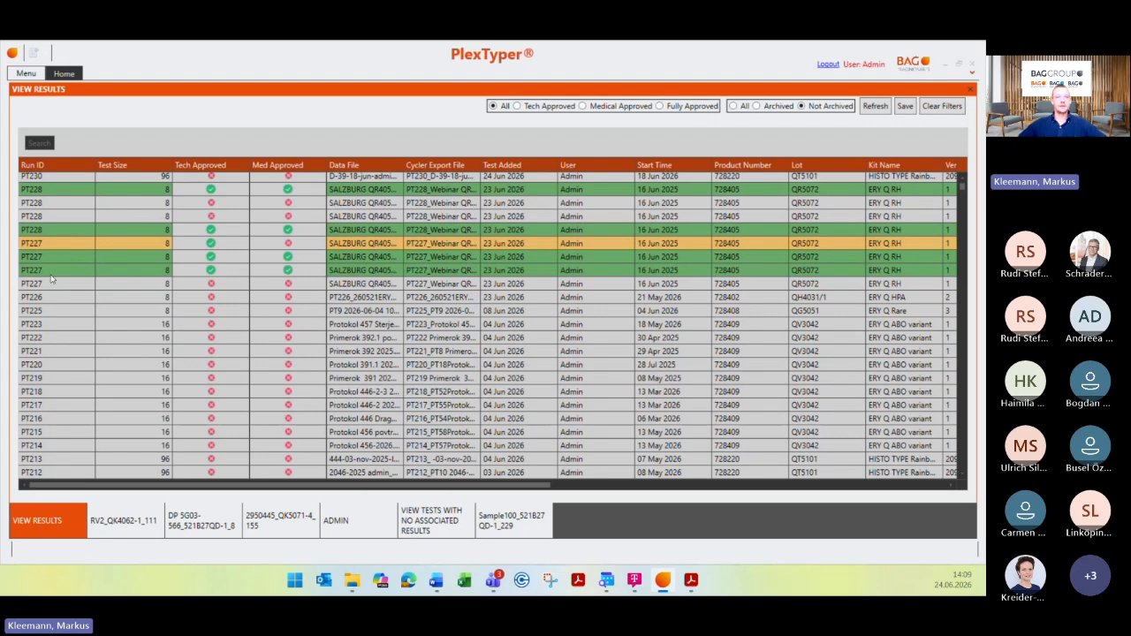
{"action": "scroll", "coordinate": [56, 247], "scroll_direction": "up", "scroll_amount": 1}
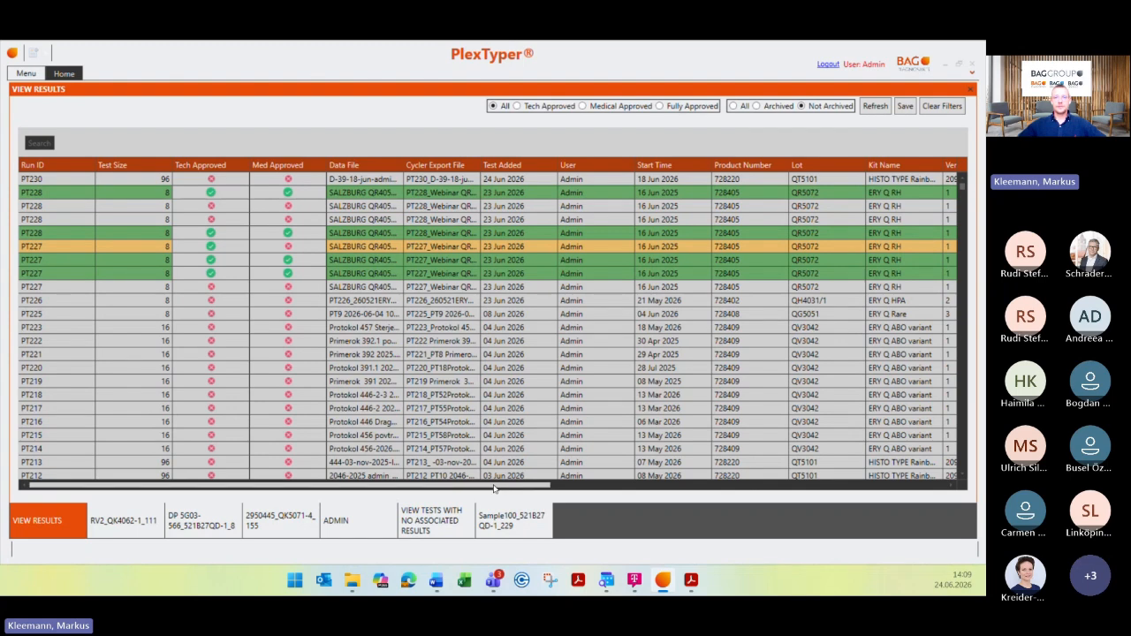
{"action": "scroll", "coordinate": [494, 486], "scroll_direction": "right", "scroll_amount": 3}
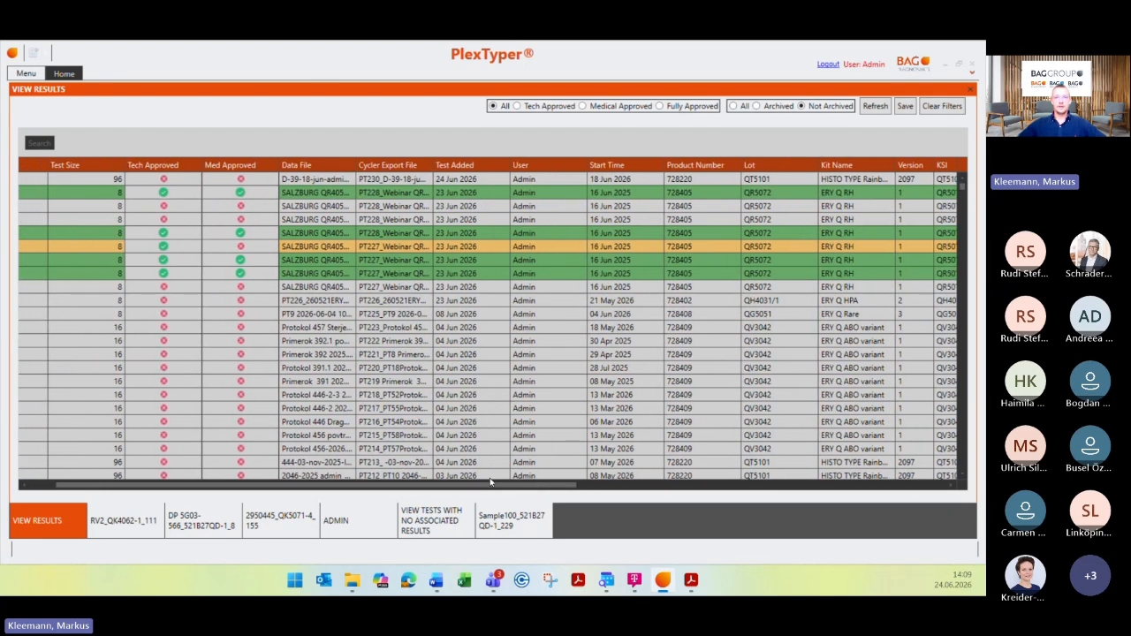
{"action": "scroll", "coordinate": [490, 481], "scroll_direction": "left", "scroll_amount": 3}
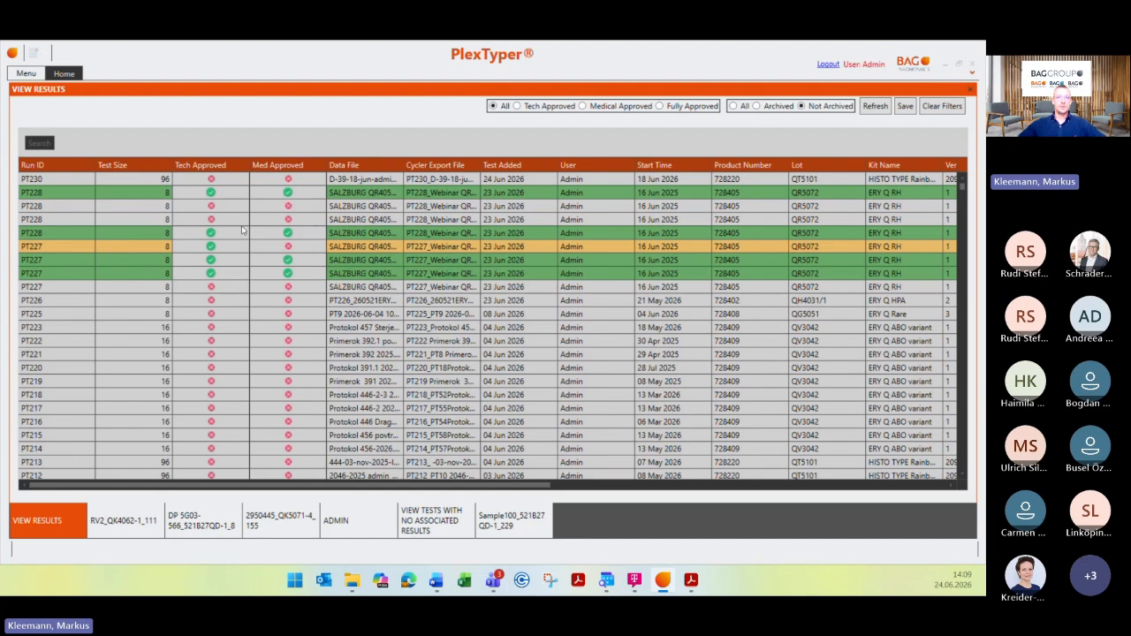
{"action": "left_click", "coordinate": [212, 222]}
{"action": "double_click", "coordinate": [212, 222]}
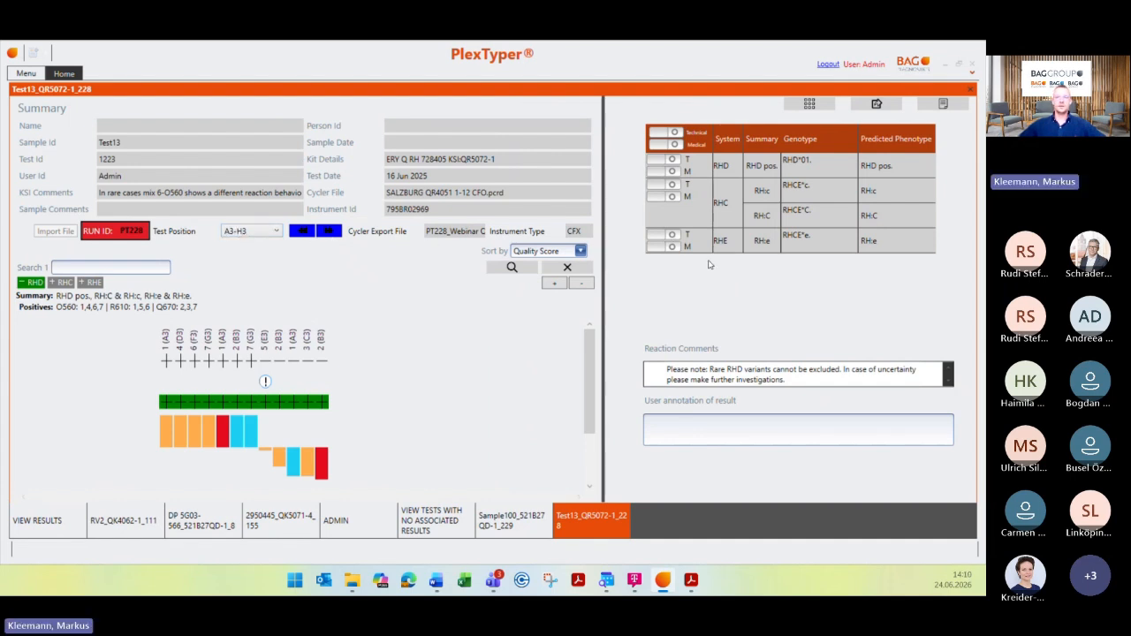
Step: Approve all systems of the Test13 result both technically and medically, and return to the results list
{"action": "left_click", "coordinate": [676, 132]}
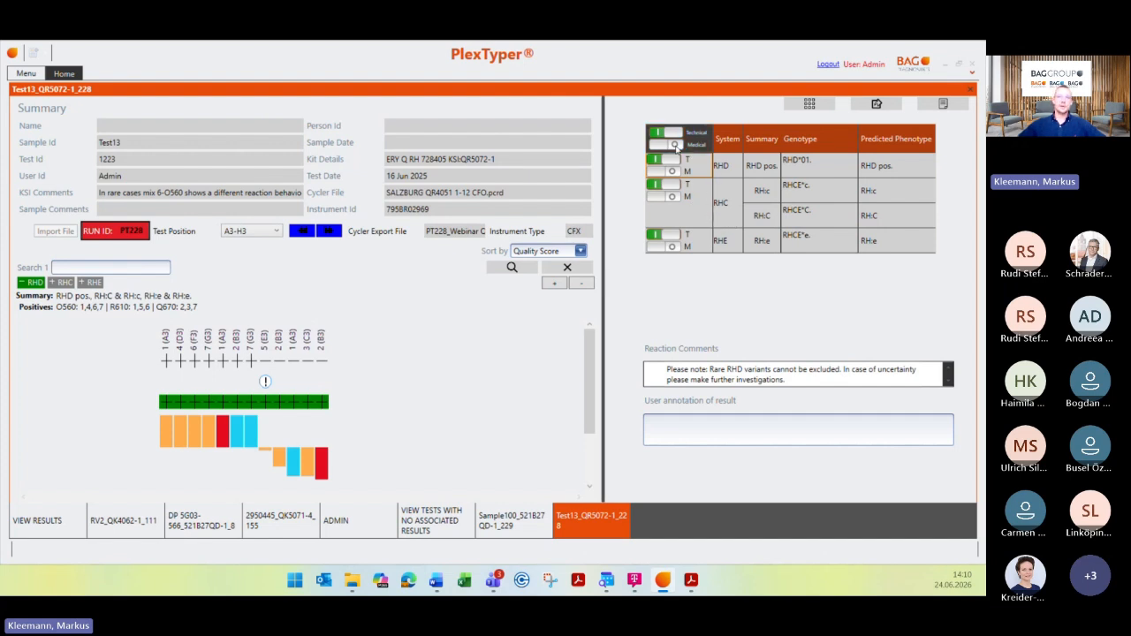
{"action": "left_click", "coordinate": [674, 145]}
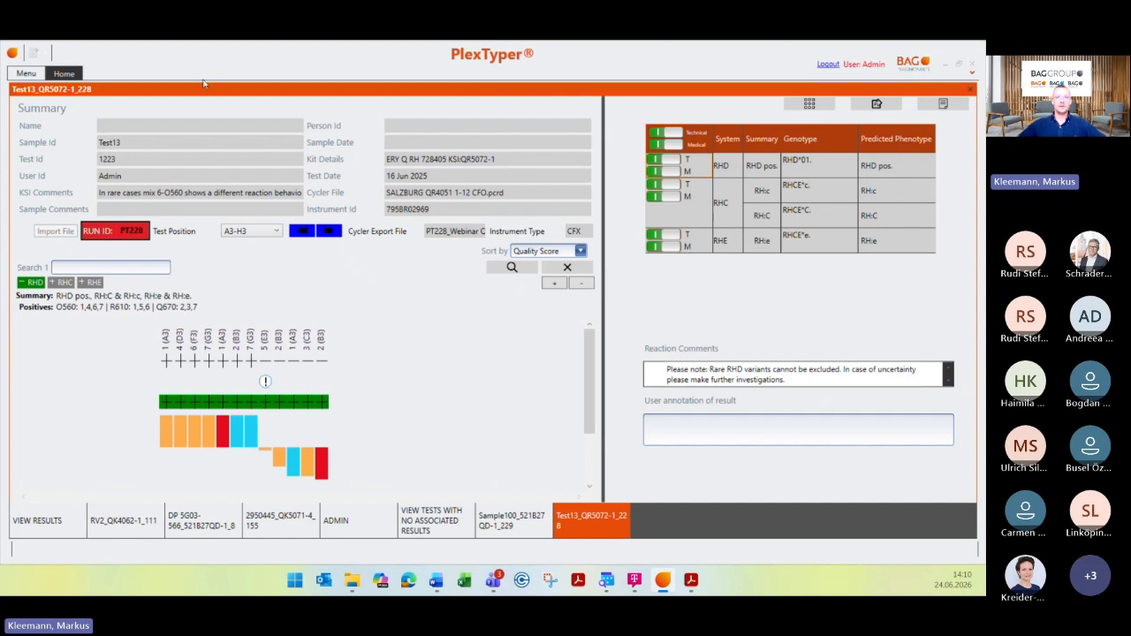
{"action": "left_click", "coordinate": [18, 73]}
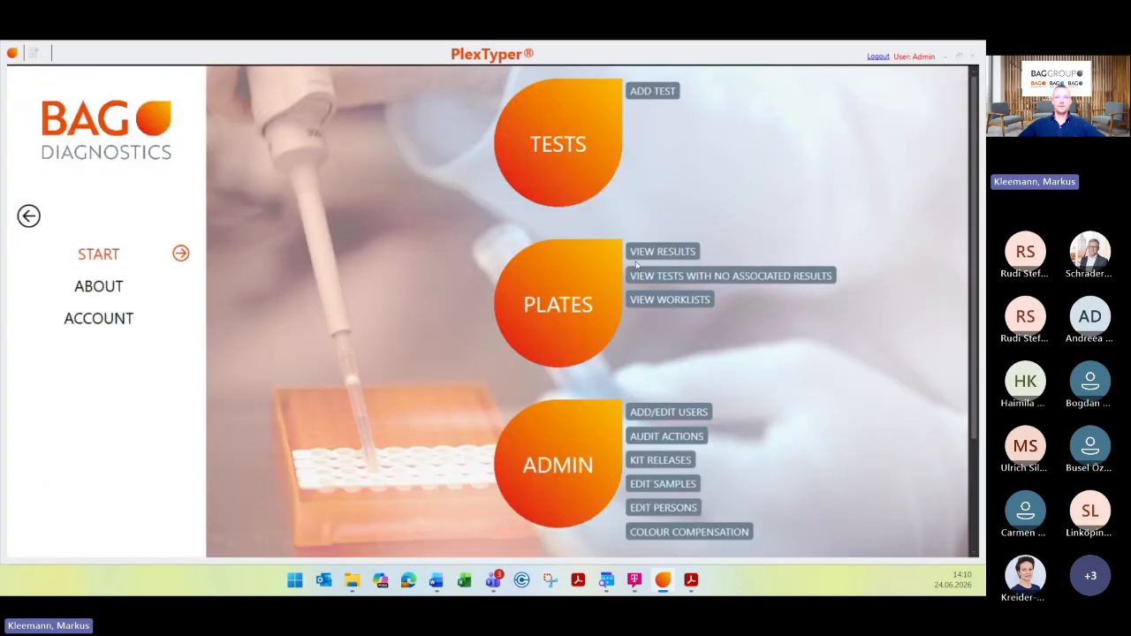
{"action": "left_click", "coordinate": [649, 253]}
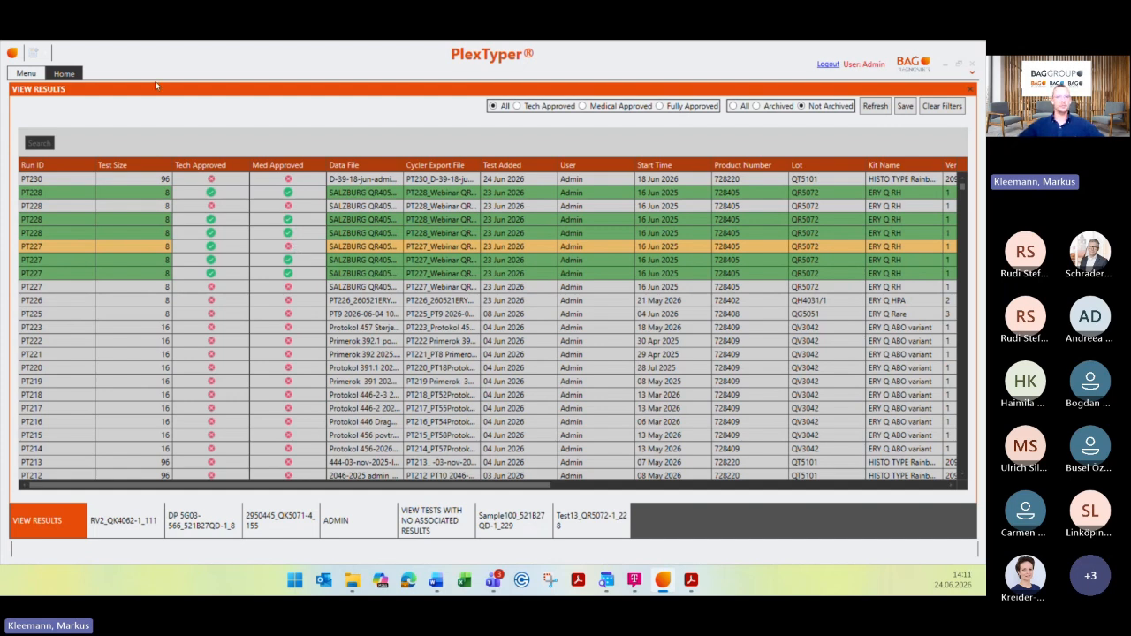
Step: Start adding a test without a person and enter Sample1000 as Sample Id 1
{"action": "left_click", "coordinate": [38, 78]}
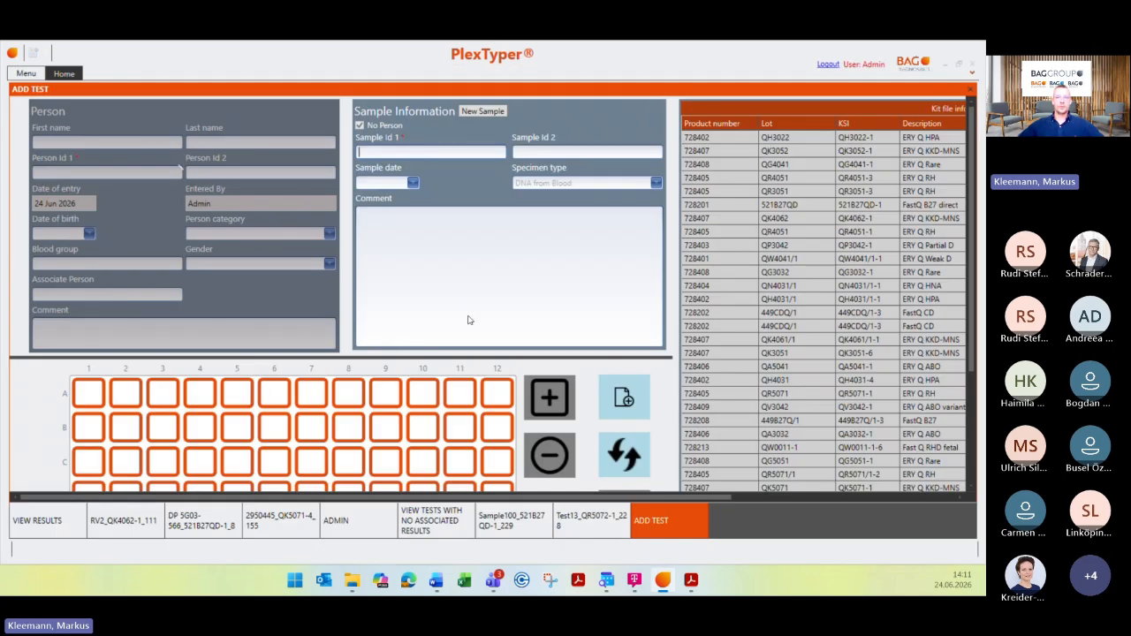
{"action": "scroll", "coordinate": [181, 263], "scroll_direction": "down", "scroll_amount": 3}
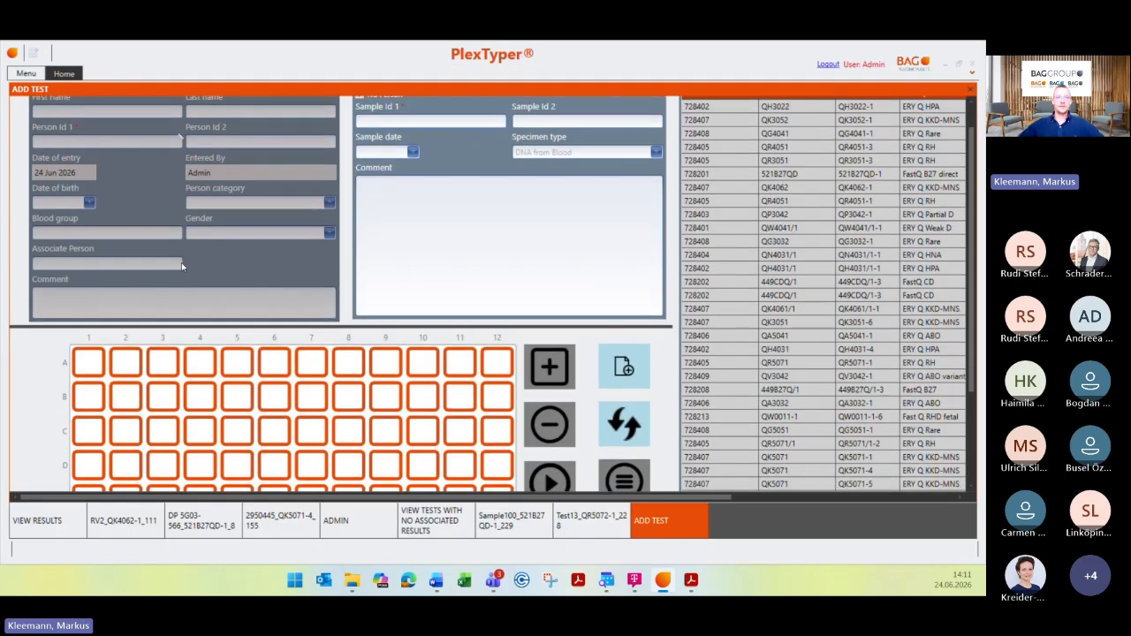
{"action": "scroll", "coordinate": [182, 261], "scroll_direction": "up", "scroll_amount": 3}
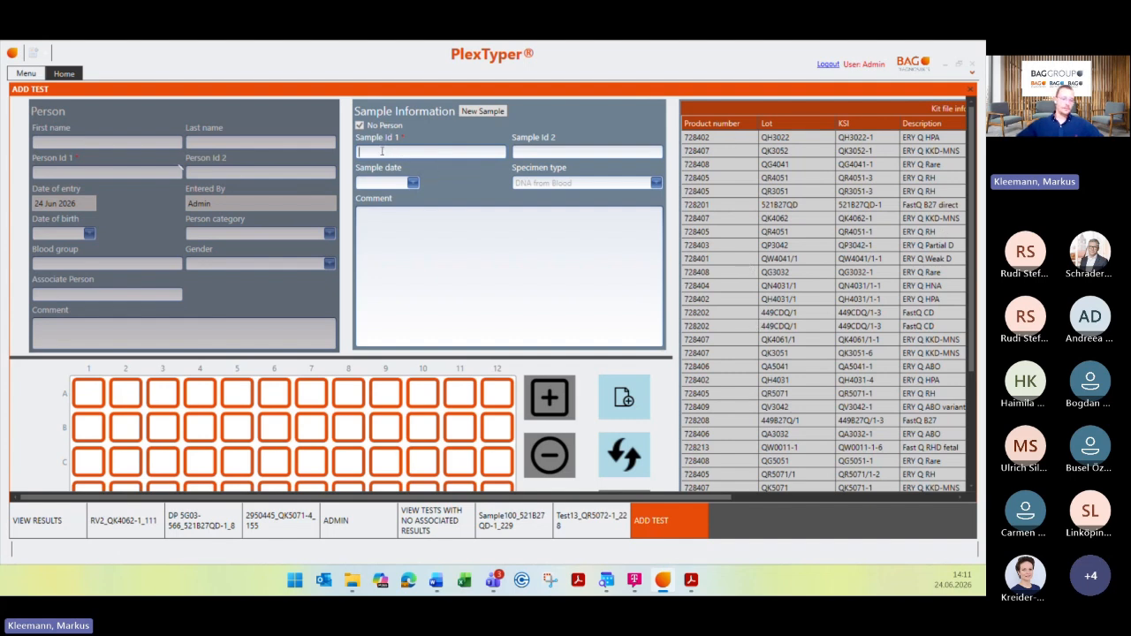
{"action": "type", "text": "Sample"}
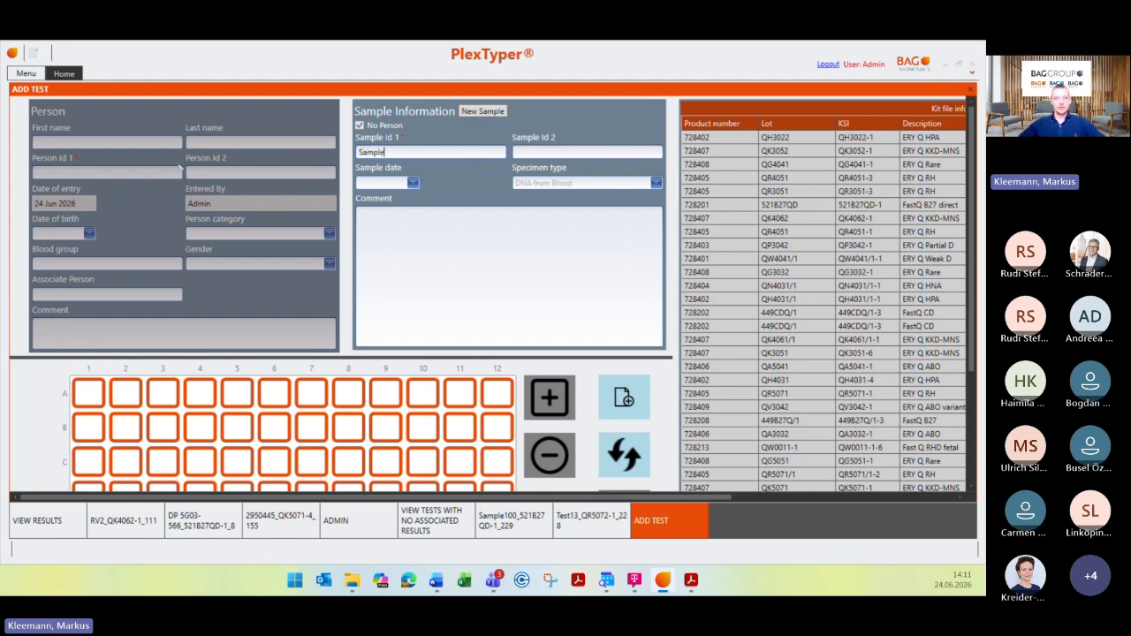
{"action": "type", "text": "10"}
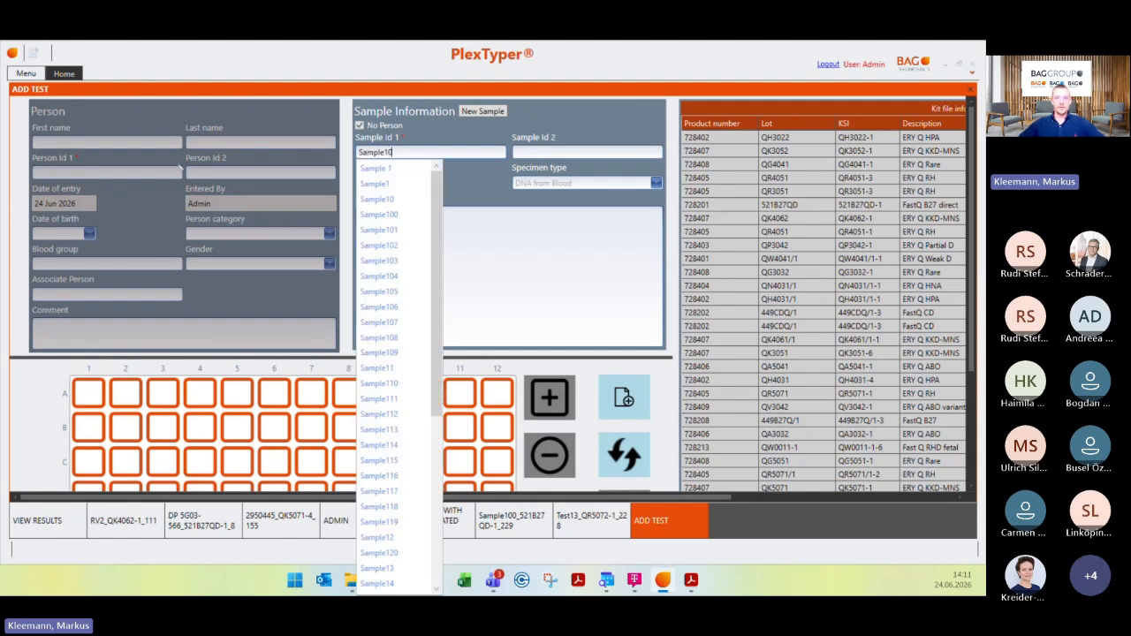
{"action": "type", "text": "00"}
{"action": "key", "text": "Tab"}
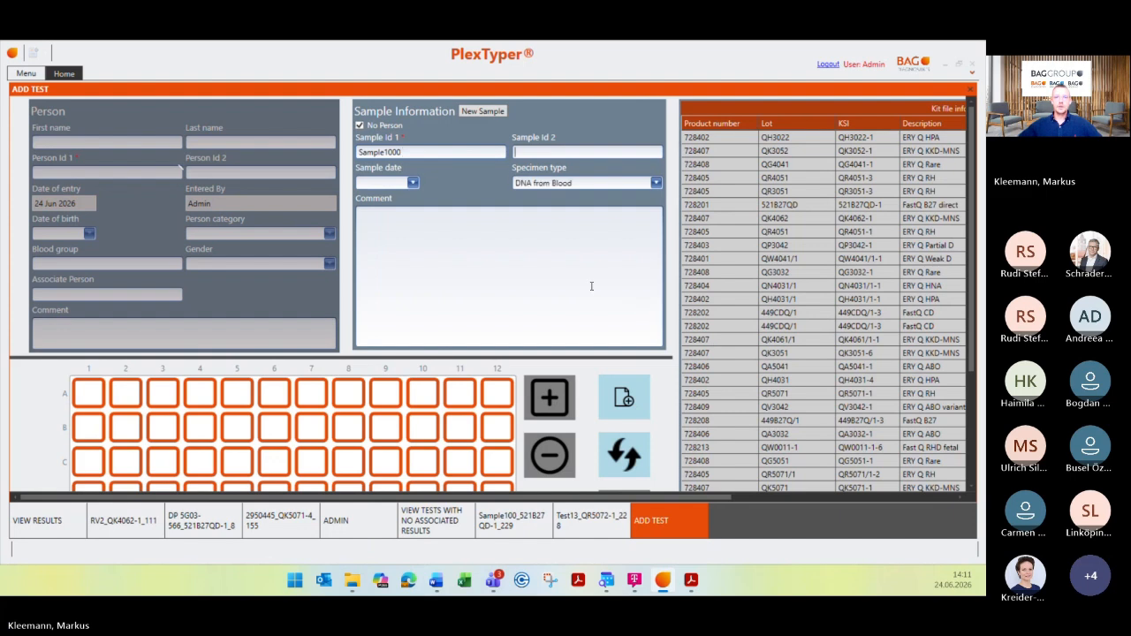
Step: Filter the kit file list by the description ERY Q ABO variant
{"action": "left_click_drag", "start_coordinate": [634, 500], "coordinate": [758, 502]}
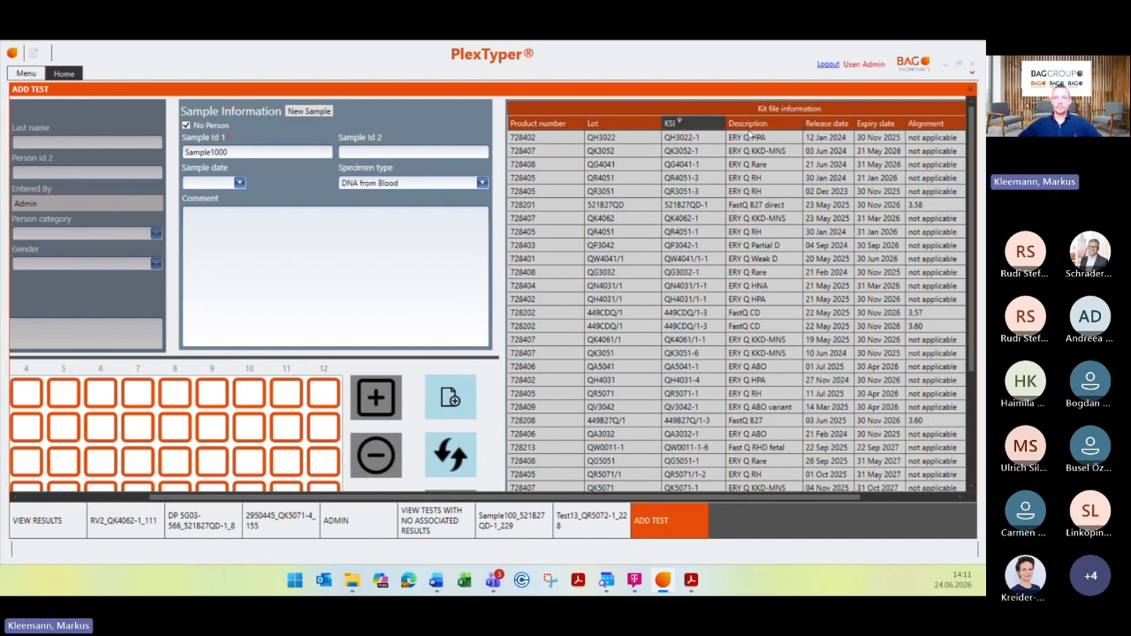
{"action": "left_click", "coordinate": [771, 124]}
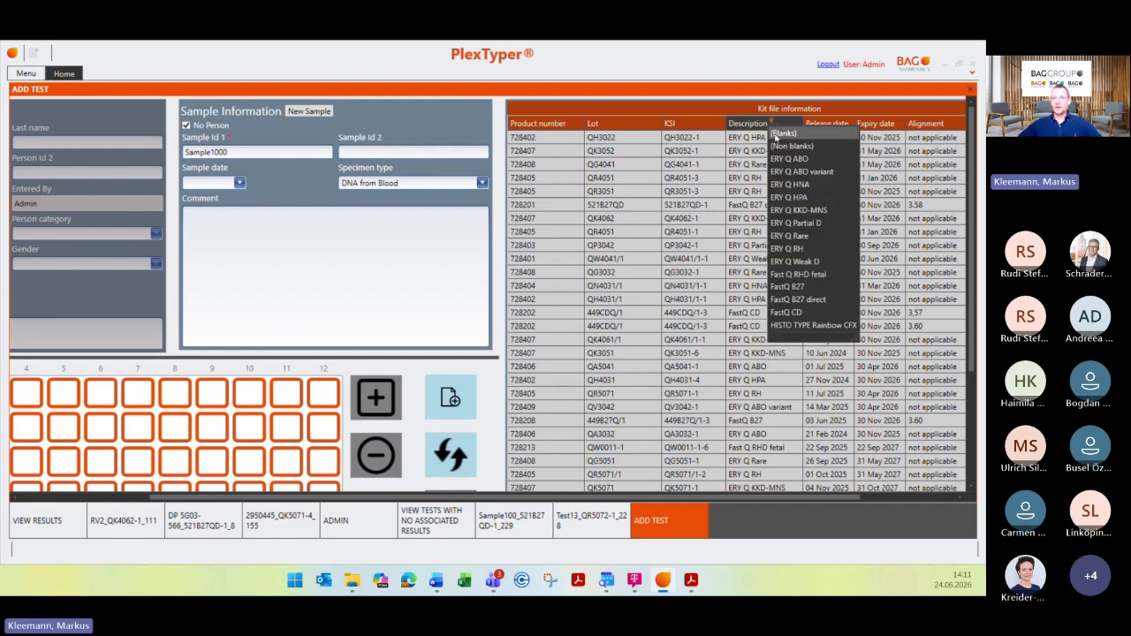
{"action": "left_click", "coordinate": [786, 173]}
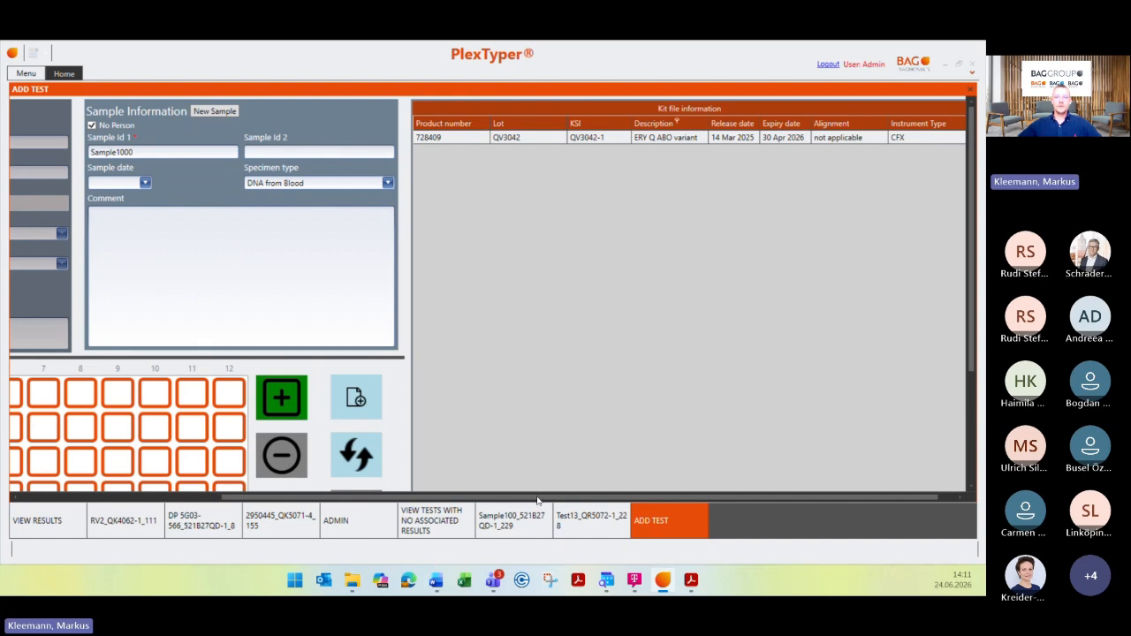
Step: Add the ERY Q ABO variant test for Sample1000 to plate columns 1 and 2, accepting the expired kit
{"action": "left_click_drag", "start_coordinate": [537, 498], "coordinate": [392, 499]}
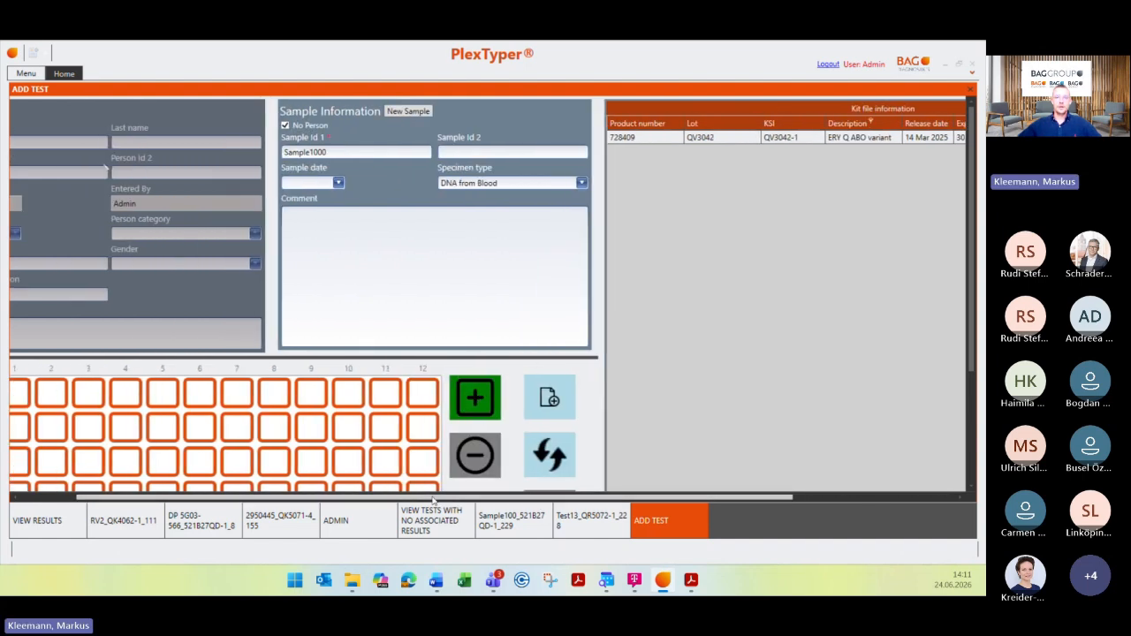
{"action": "left_click_drag", "start_coordinate": [379, 501], "coordinate": [283, 502]}
{"action": "left_click", "coordinate": [561, 398]}
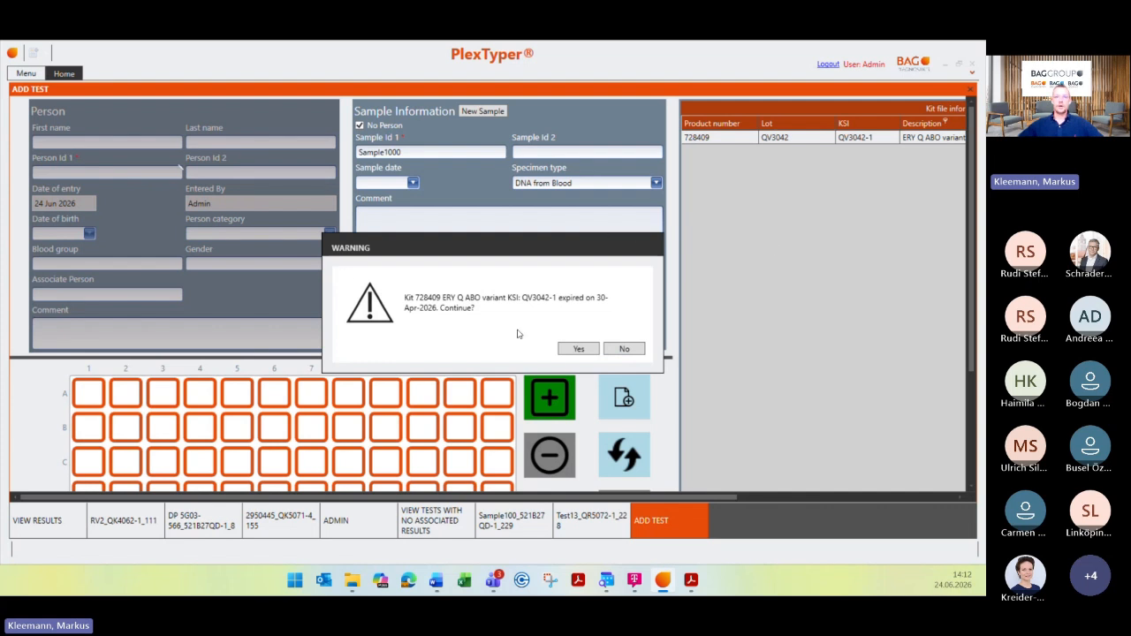
{"action": "left_click", "coordinate": [578, 350]}
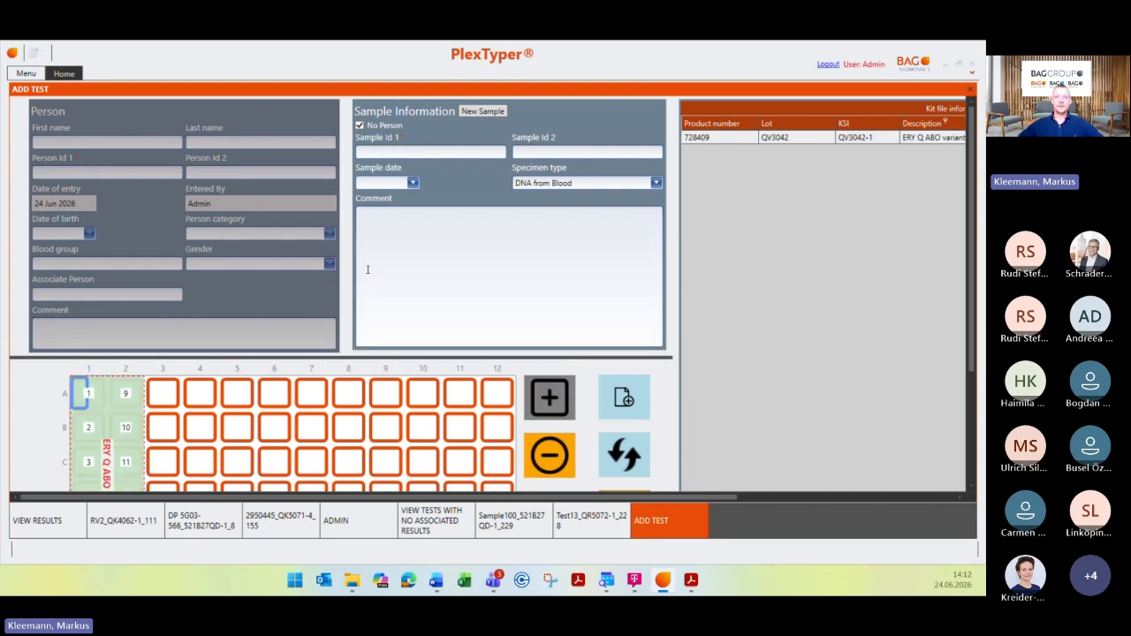
{"action": "scroll", "coordinate": [367, 274], "scroll_direction": "down", "scroll_amount": 3}
{"action": "scroll", "coordinate": [363, 270], "scroll_direction": "down", "scroll_amount": 1}
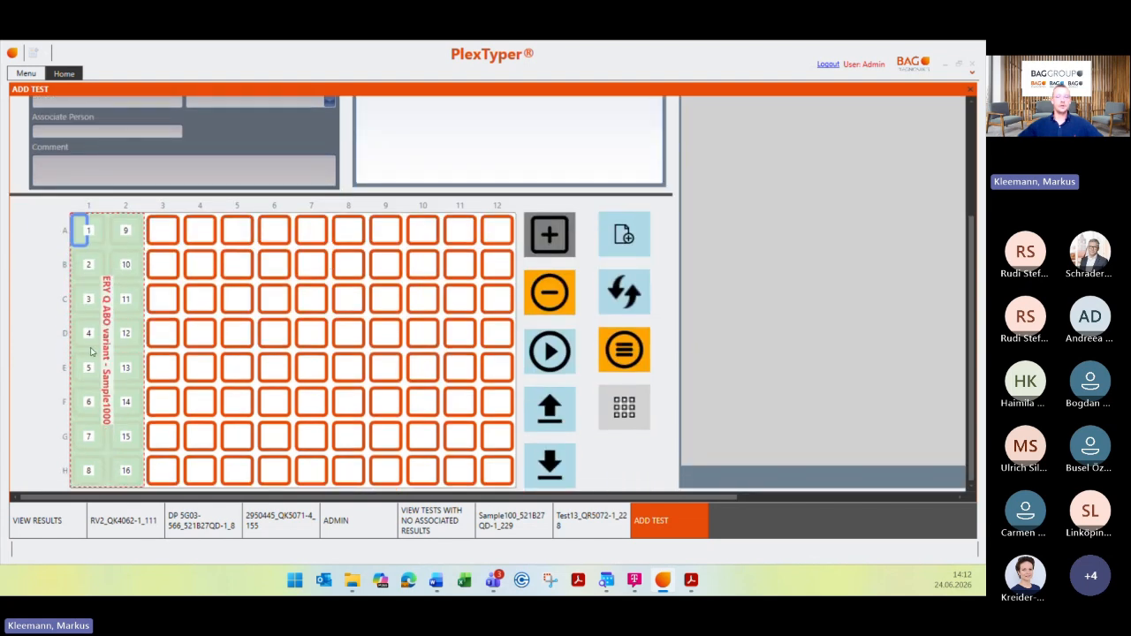
Step: Review the ERY Q ABO variant layout in plate columns 1 and 2, and remove that test from the plate
{"action": "scroll", "coordinate": [279, 322], "scroll_direction": "up", "scroll_amount": 3}
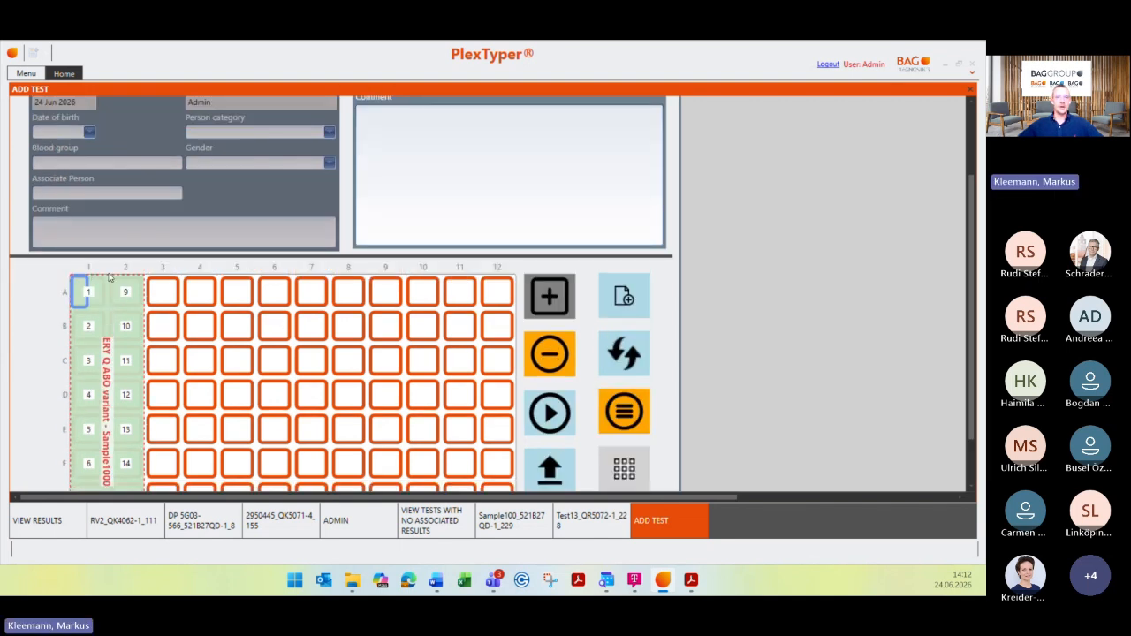
{"action": "scroll", "coordinate": [123, 286], "scroll_direction": "down", "scroll_amount": 2}
{"action": "scroll", "coordinate": [124, 285], "scroll_direction": "down", "scroll_amount": 2}
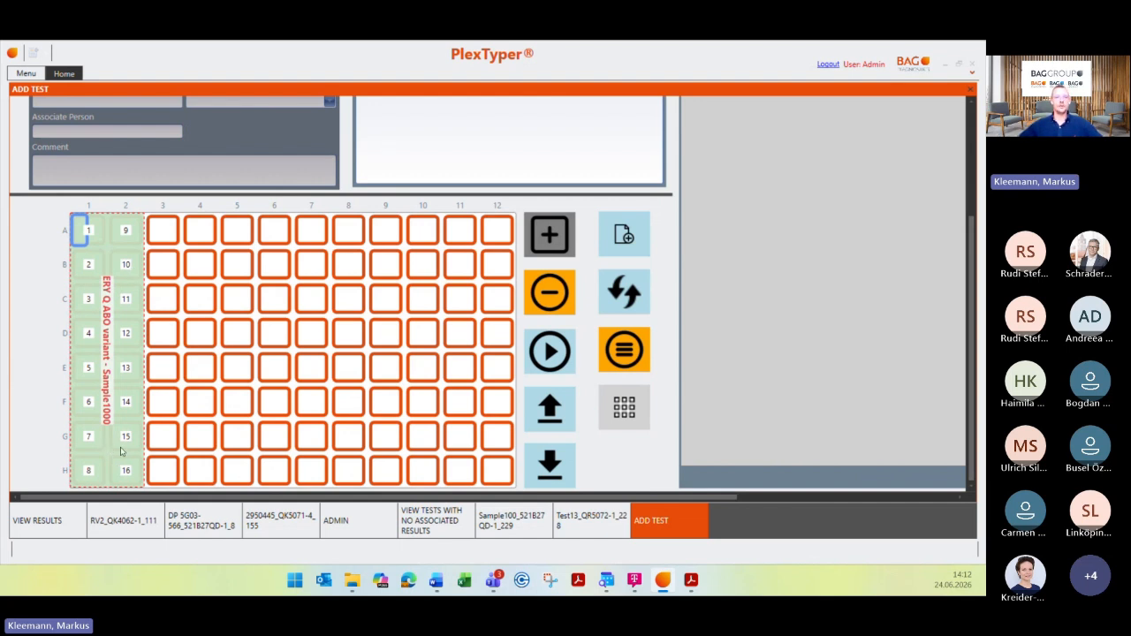
{"action": "scroll", "coordinate": [263, 337], "scroll_direction": "up", "scroll_amount": 2}
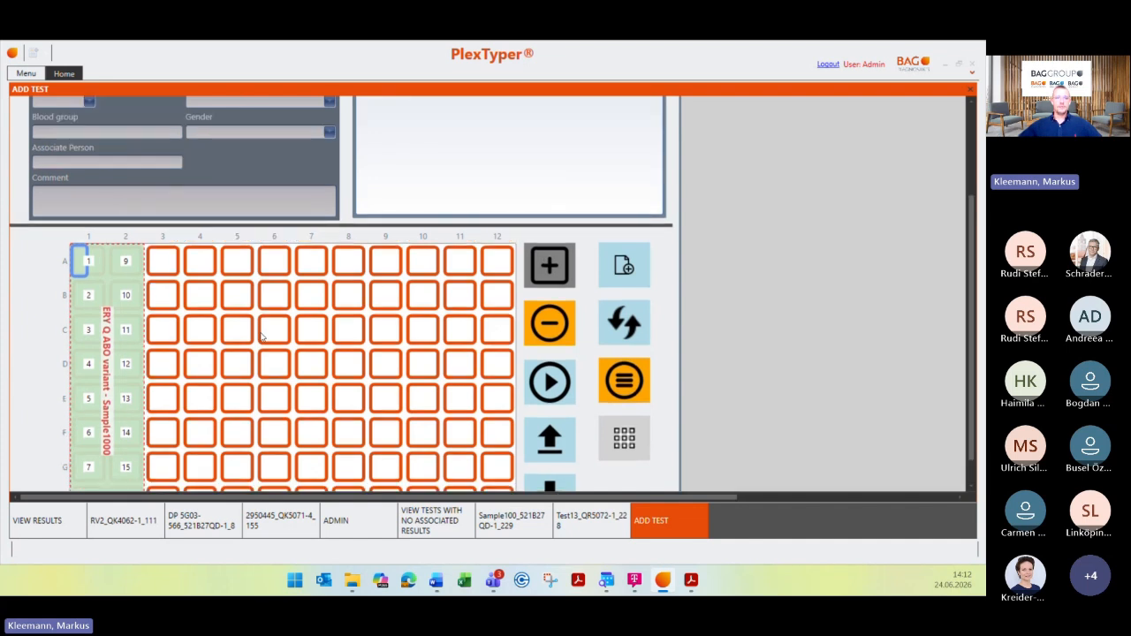
{"action": "scroll", "coordinate": [112, 291], "scroll_direction": "down", "scroll_amount": 2}
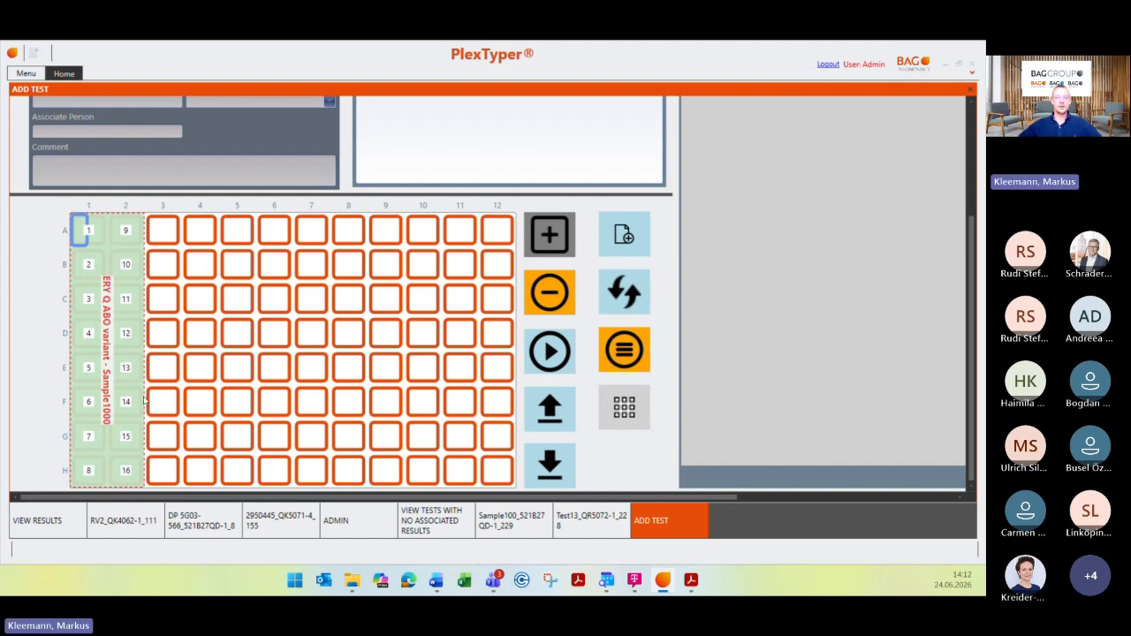
{"action": "scroll", "coordinate": [430, 257], "scroll_direction": "up", "scroll_amount": 1}
{"action": "scroll", "coordinate": [430, 257], "scroll_direction": "down", "scroll_amount": 1}
{"action": "left_click", "coordinate": [555, 293]}
Step: Enter Sample1000 as Sample Id 1 for a new test without a person
{"action": "scroll", "coordinate": [429, 142], "scroll_direction": "up", "scroll_amount": 4}
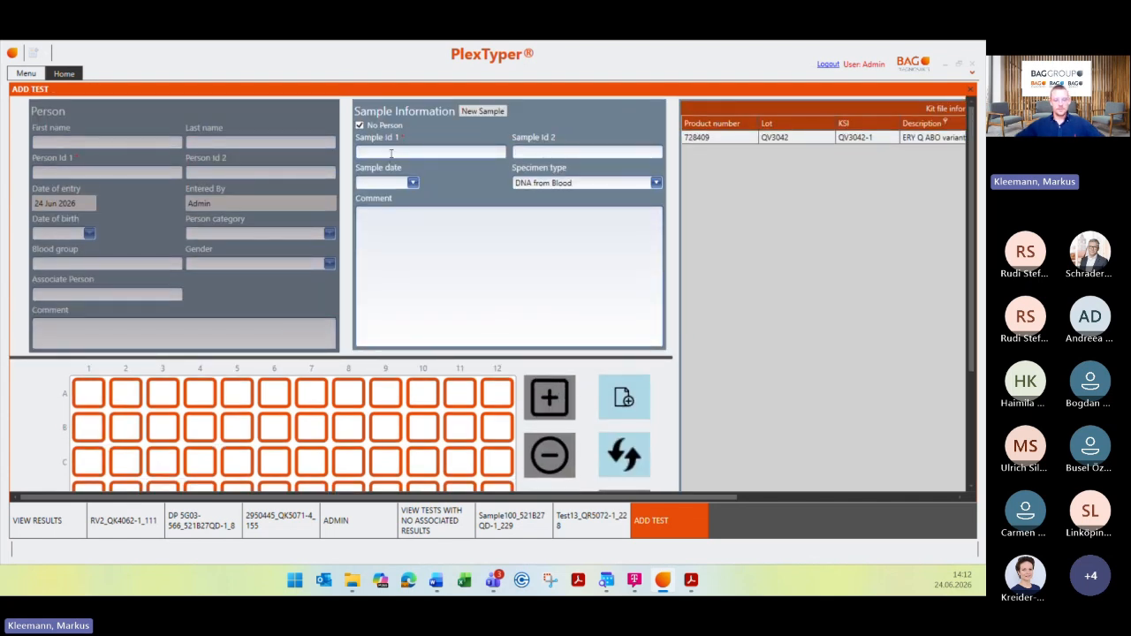
{"action": "type", "text": "Sample"}
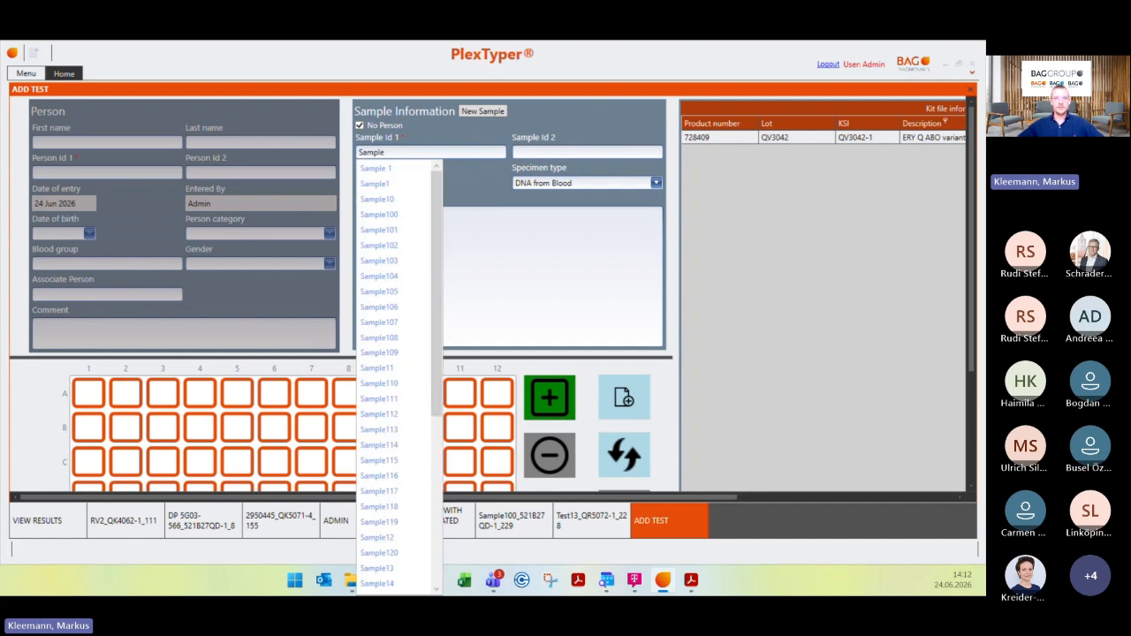
{"action": "type", "text": "1000"}
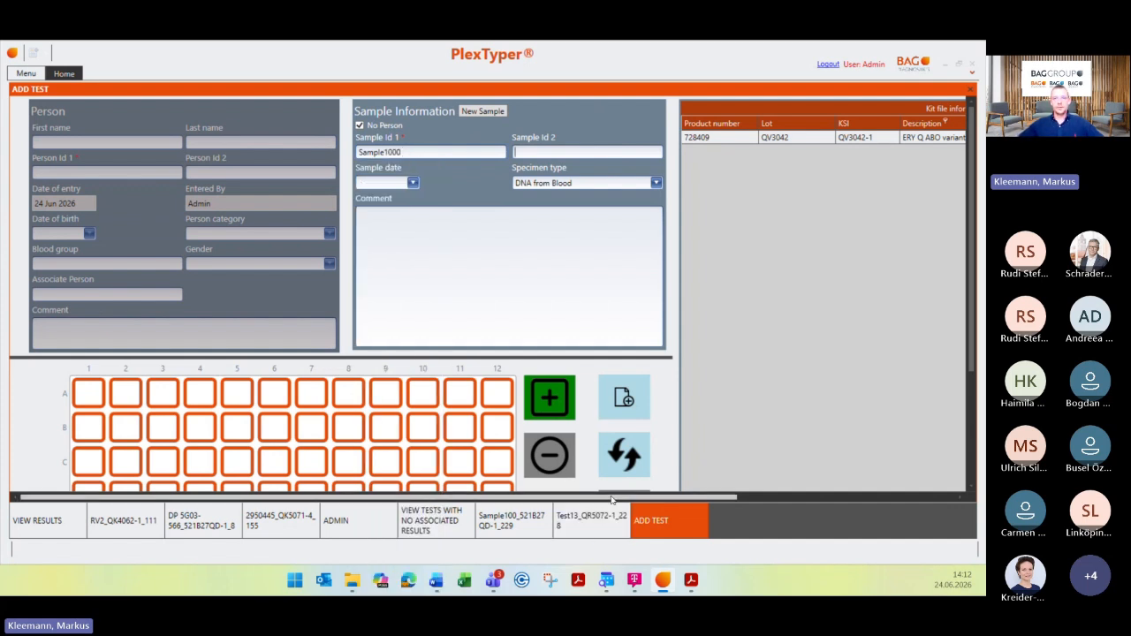
Step: Change the kit file list's description filter to FastQ B27 direct
{"action": "left_click_drag", "start_coordinate": [610, 497], "coordinate": [777, 492]}
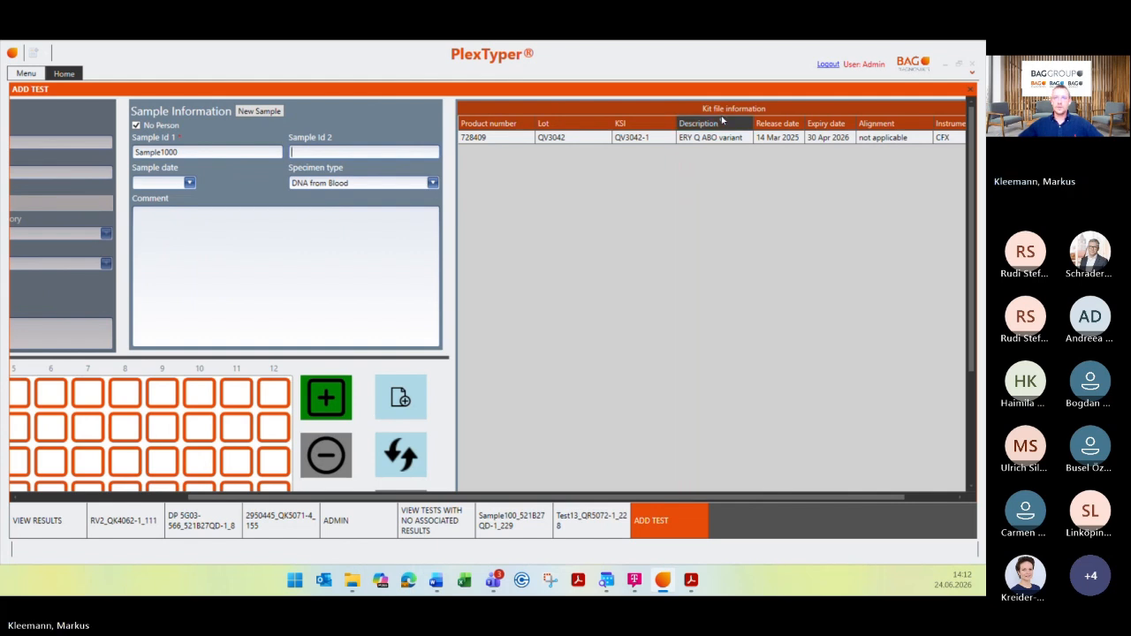
{"action": "left_click", "coordinate": [723, 122]}
{"action": "left_click", "coordinate": [676, 122]}
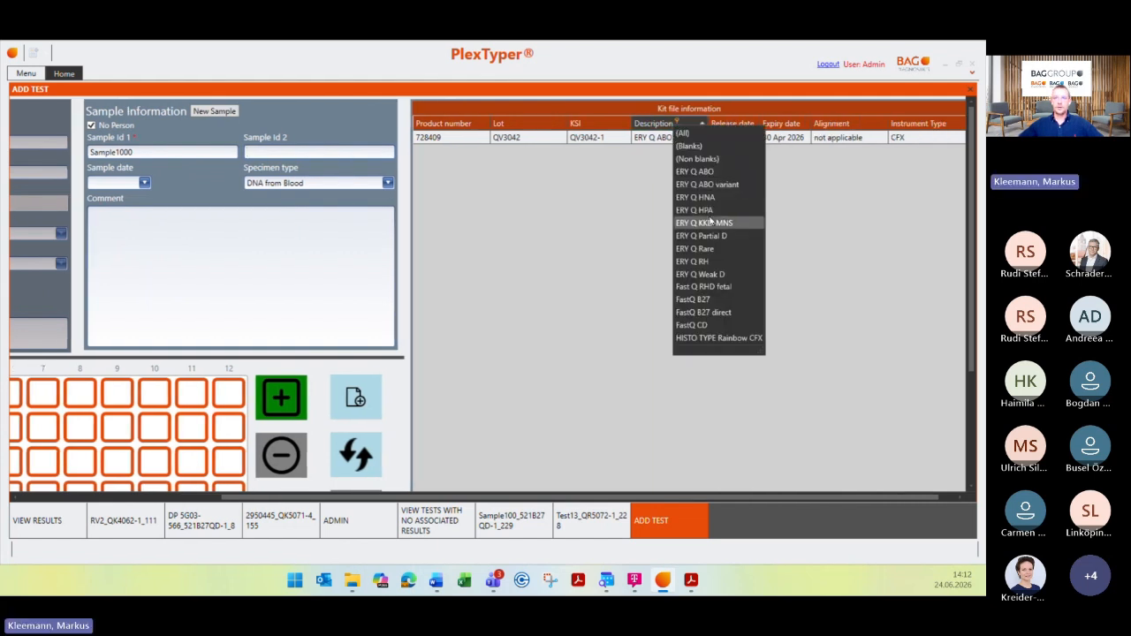
{"action": "left_click", "coordinate": [703, 312]}
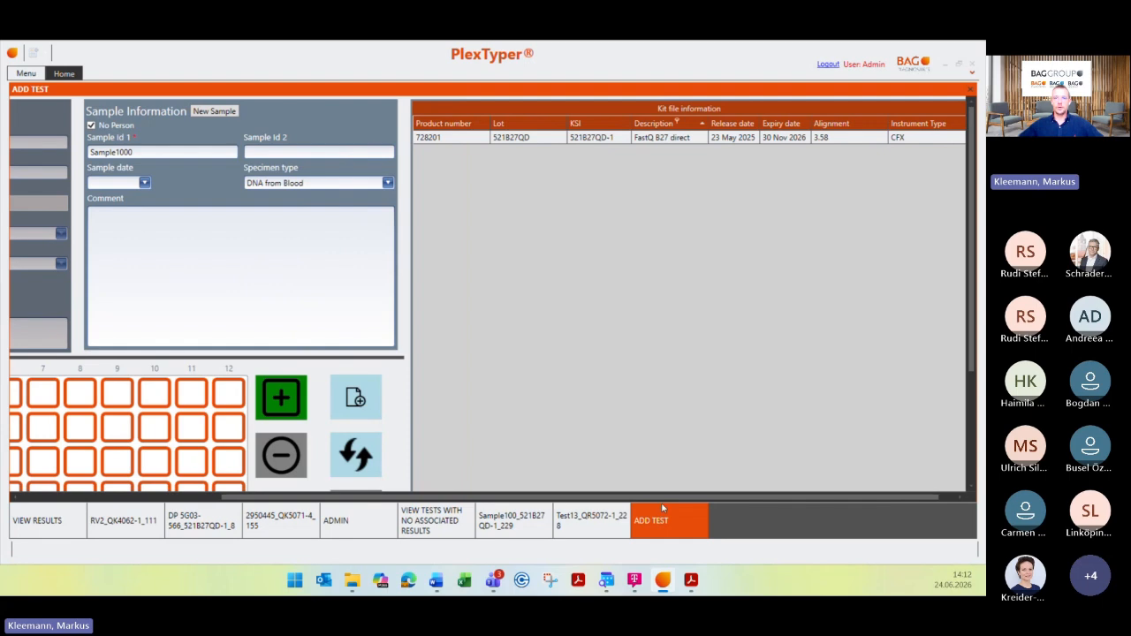
Step: Add the FastQ B27 direct test for Sample1000 to well A1 of the plate
{"action": "left_click_drag", "start_coordinate": [662, 498], "coordinate": [452, 496]}
{"action": "left_click", "coordinate": [551, 408]}
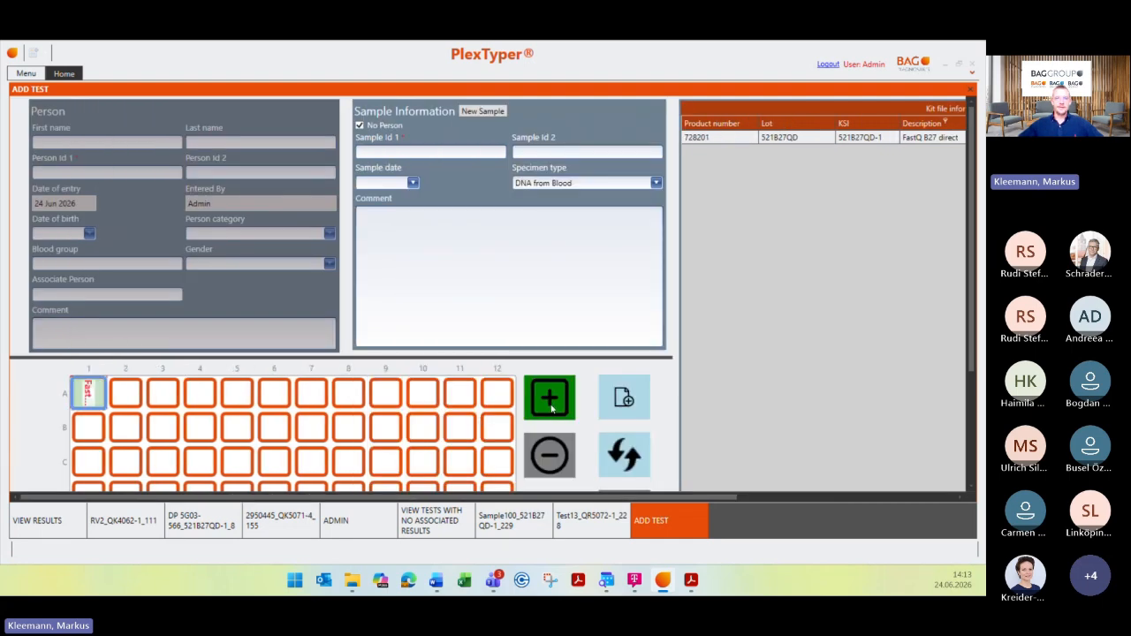
{"action": "scroll", "coordinate": [110, 377], "scroll_direction": "down", "scroll_amount": 2}
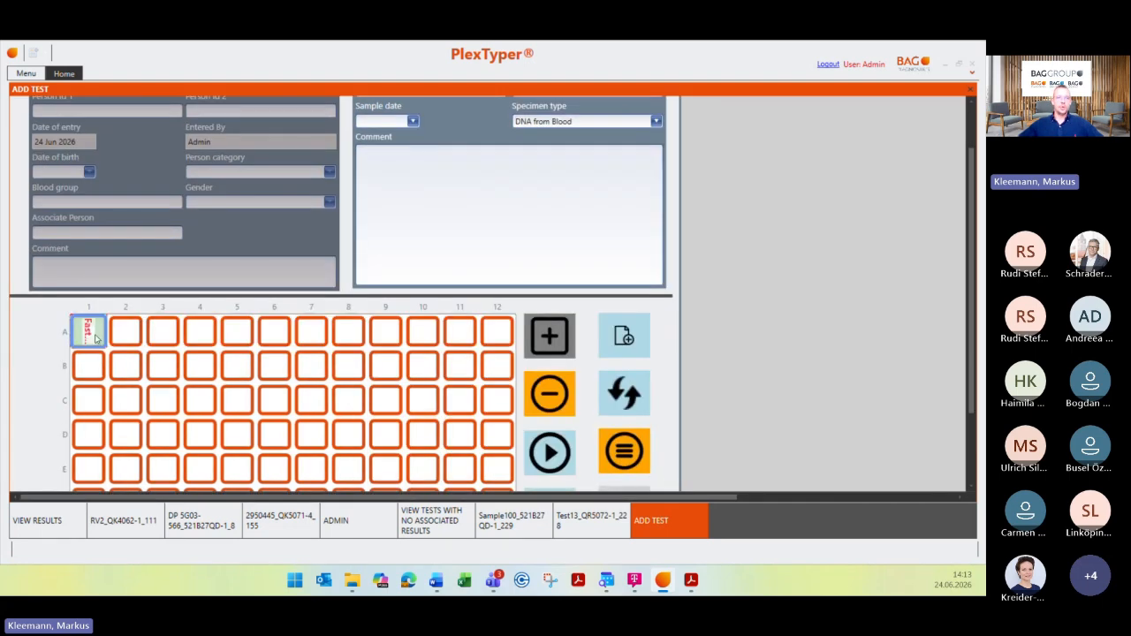
Step: Choose an existing sample as Sample Id 1 and add its FastQ B27 direct test to well B1
{"action": "scroll", "coordinate": [457, 170], "scroll_direction": "up", "scroll_amount": 2}
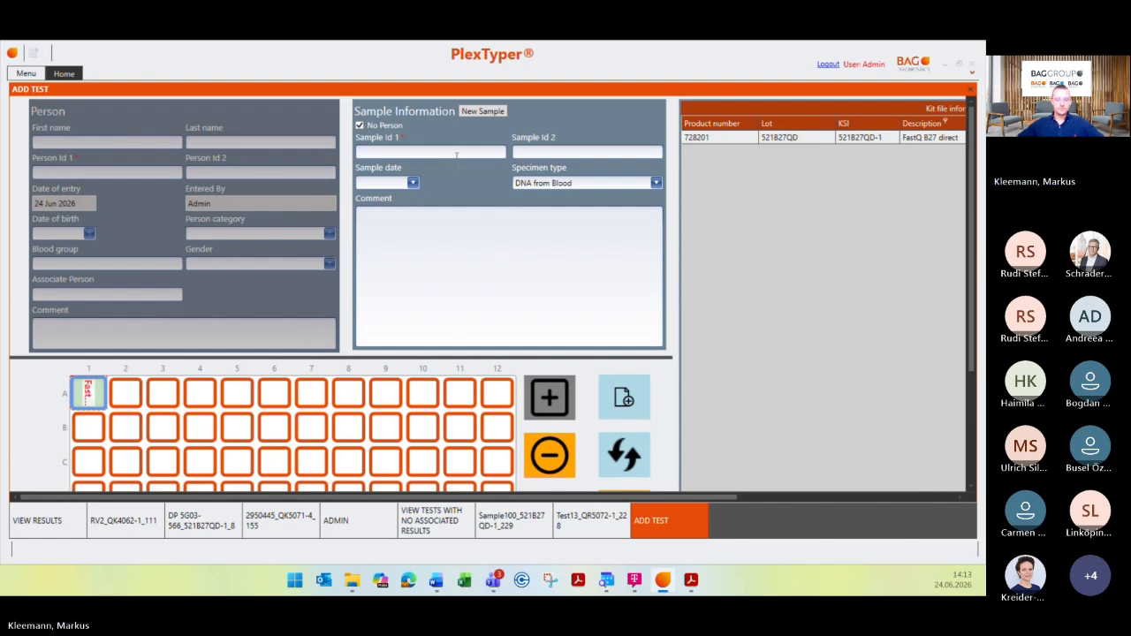
{"action": "type", "text": "Sa"}
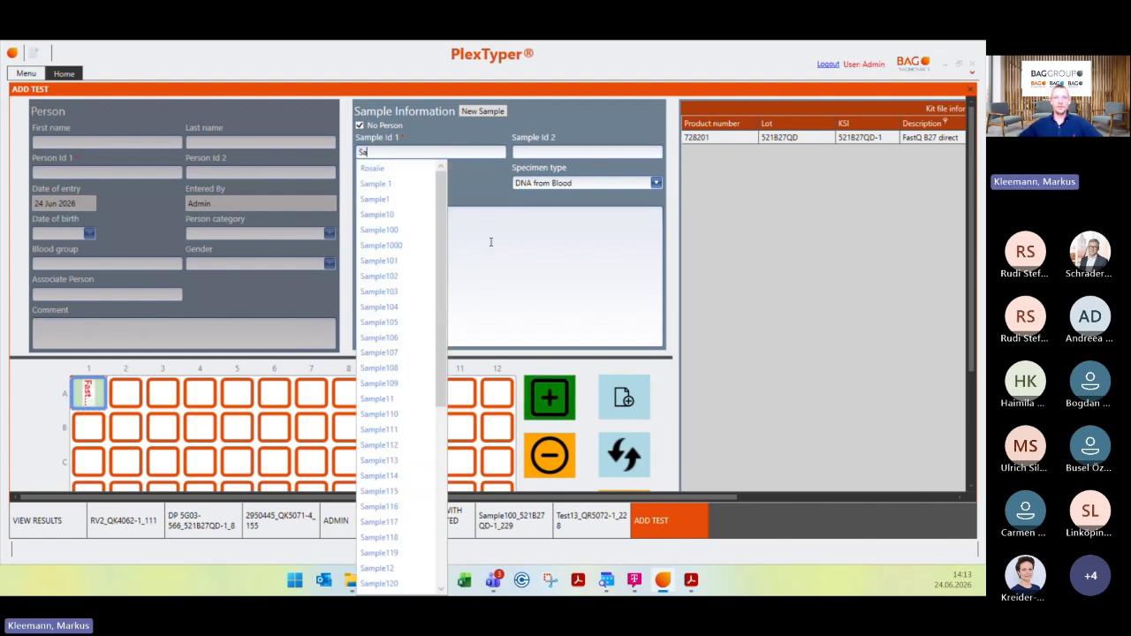
{"action": "left_click", "coordinate": [380, 260]}
{"action": "left_click", "coordinate": [549, 400]}
{"action": "scroll", "coordinate": [265, 289], "scroll_direction": "down", "scroll_amount": 2}
{"action": "scroll", "coordinate": [265, 290], "scroll_direction": "up", "scroll_amount": 2}
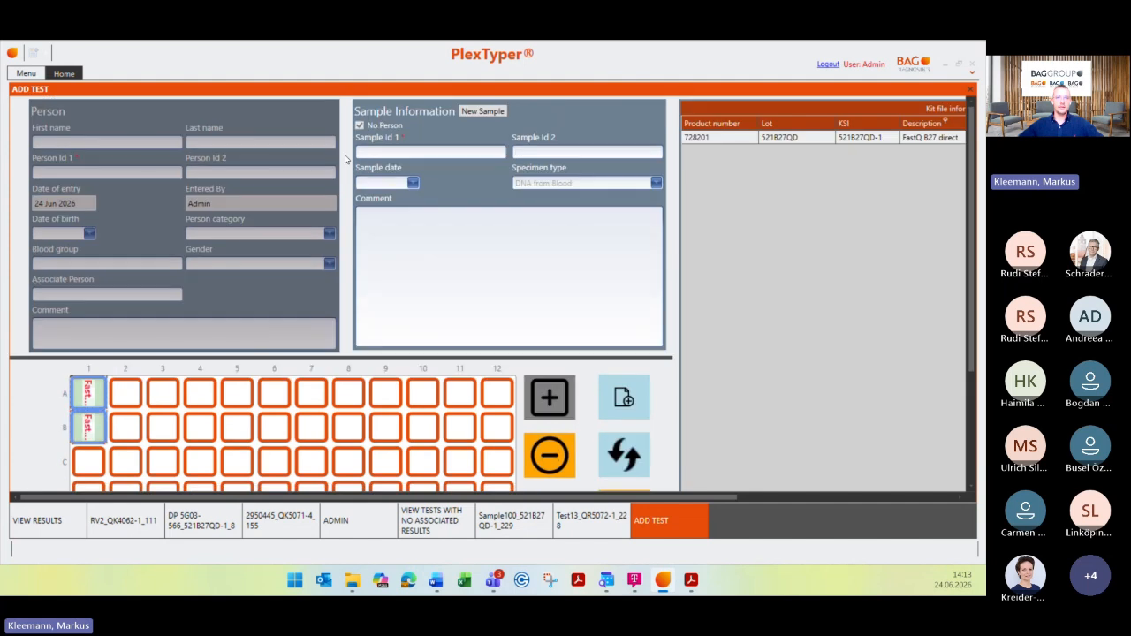
Step: Choose the existing Sample101 as Sample Id 1 and add its FastQ B27 direct test to well C1
{"action": "left_click", "coordinate": [385, 152]}
{"action": "type", "text": "sample"}
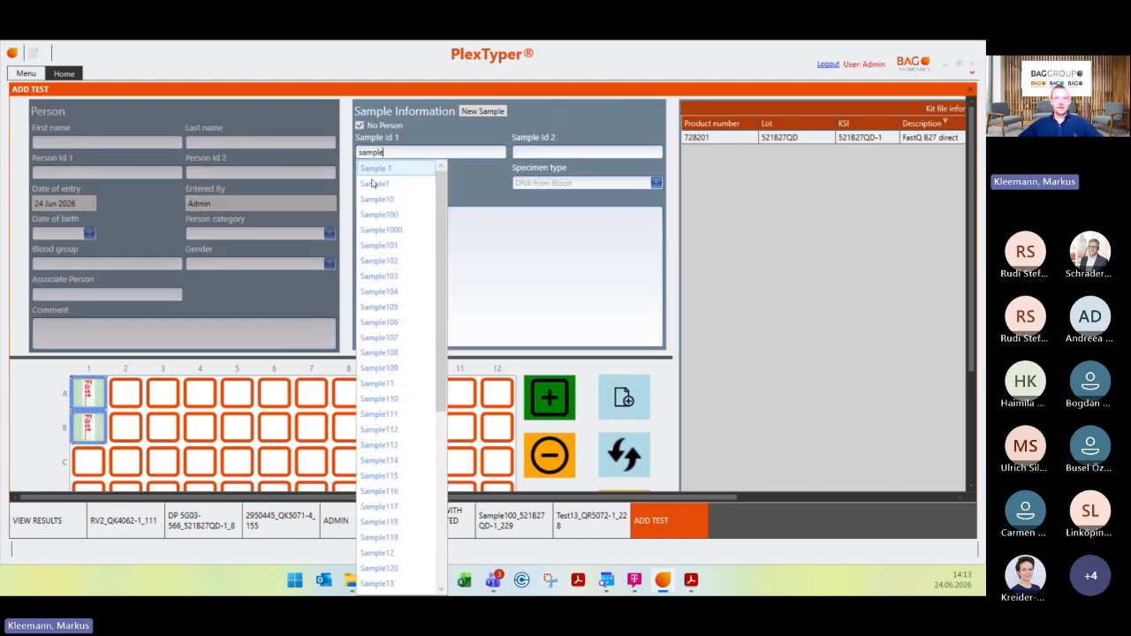
{"action": "left_click", "coordinate": [393, 253]}
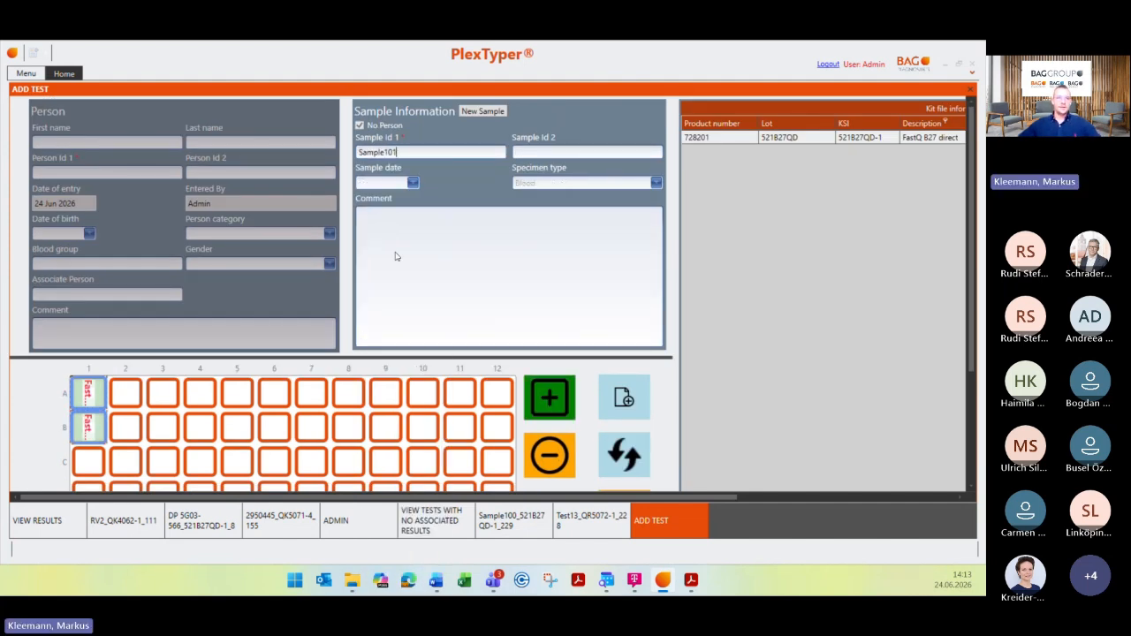
{"action": "scroll", "coordinate": [380, 256], "scroll_direction": "down", "scroll_amount": 2}
{"action": "left_click", "coordinate": [569, 353]}
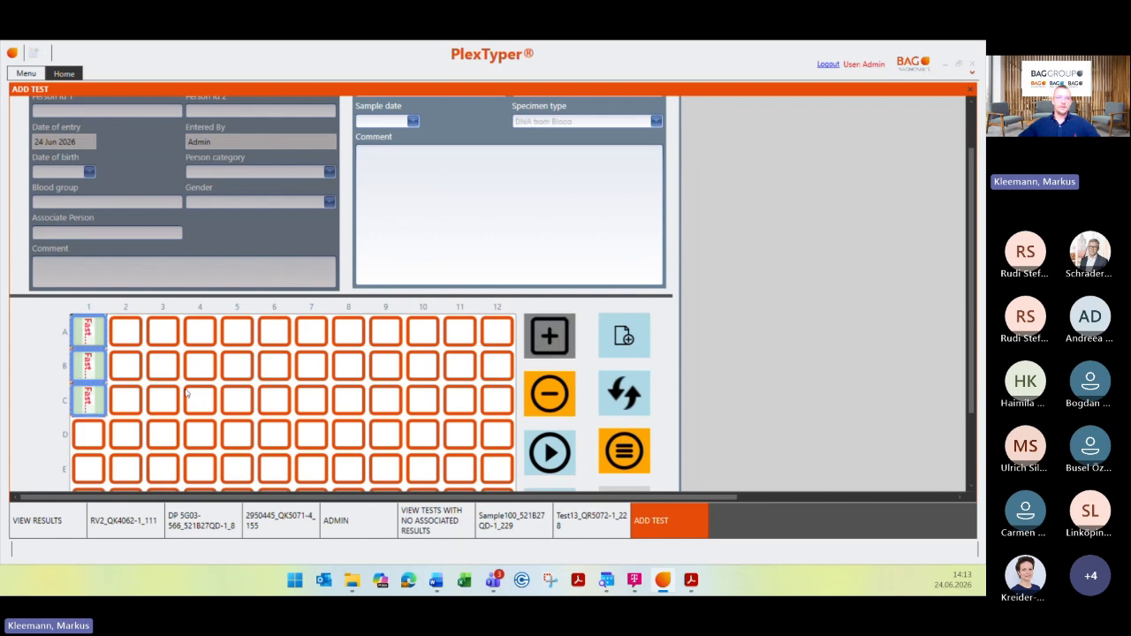
Step: Examine the FastQ B27 direct tests in wells A1 to C1 and the suggestions for Sample Id 1
{"action": "scroll", "coordinate": [115, 360], "scroll_direction": "down", "scroll_amount": 2}
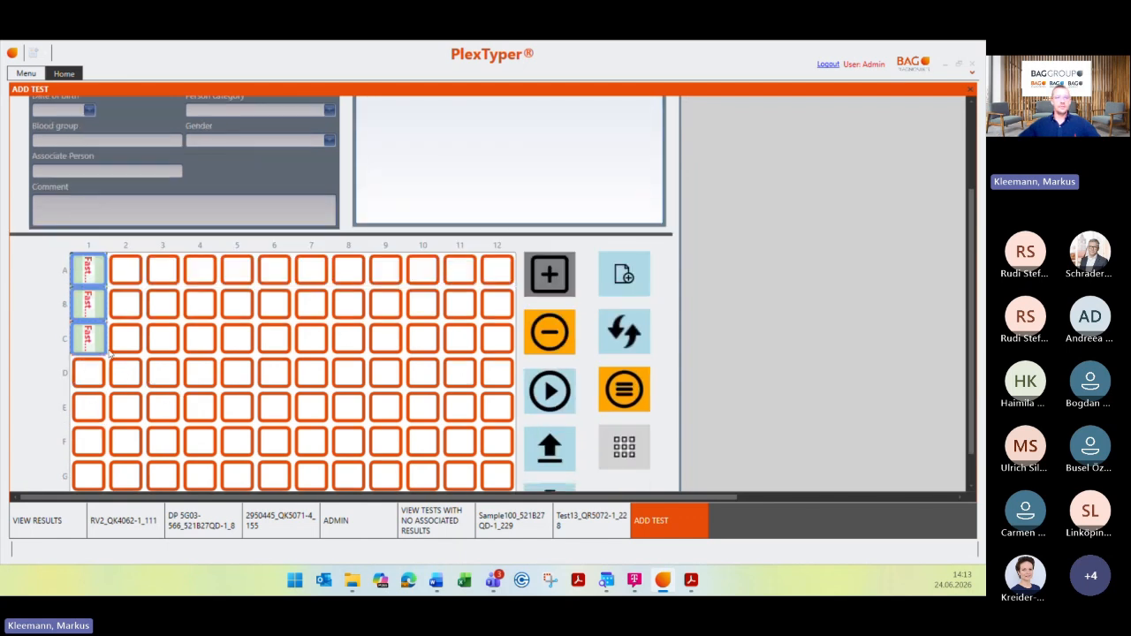
{"action": "scroll", "coordinate": [102, 324], "scroll_direction": "up", "scroll_amount": 1}
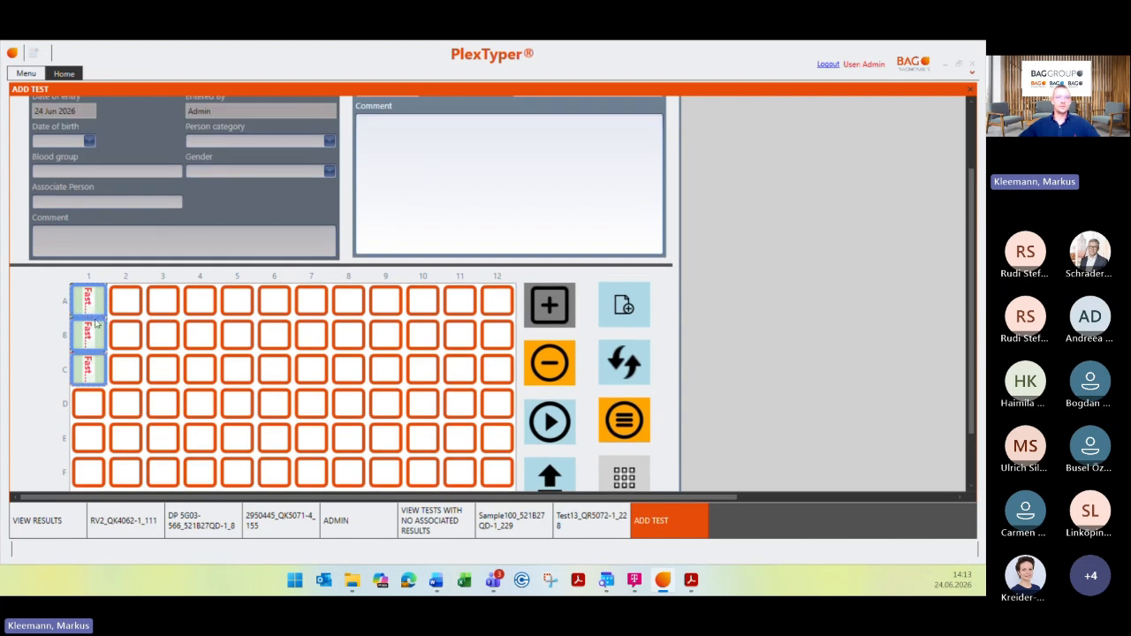
{"action": "scroll", "coordinate": [292, 280], "scroll_direction": "up", "scroll_amount": 1}
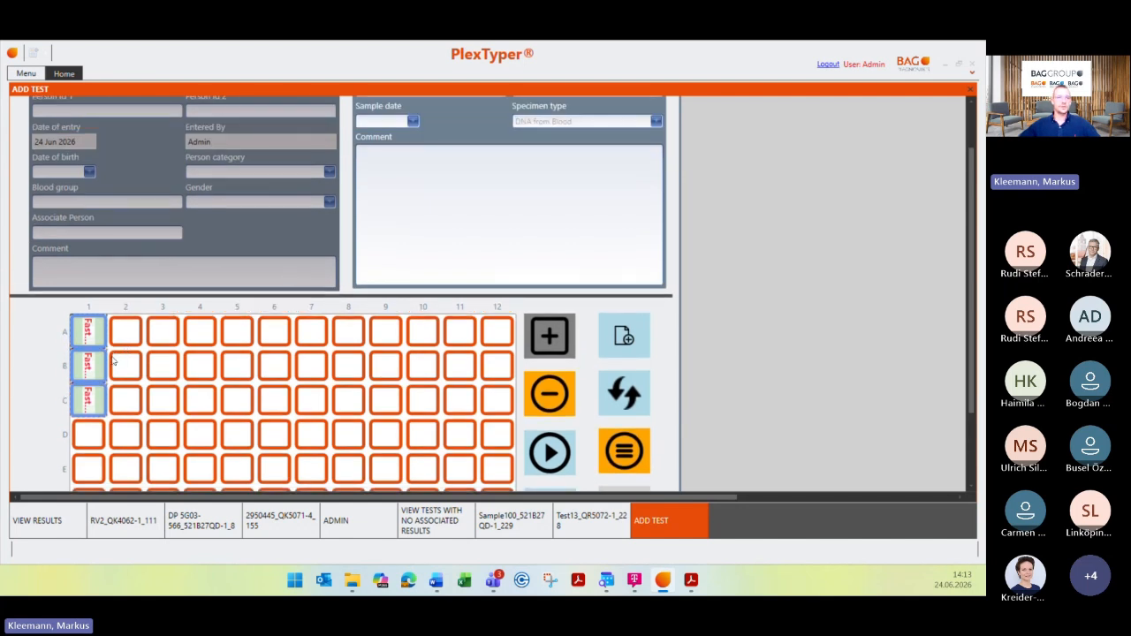
{"action": "scroll", "coordinate": [104, 356], "scroll_direction": "down", "scroll_amount": 3}
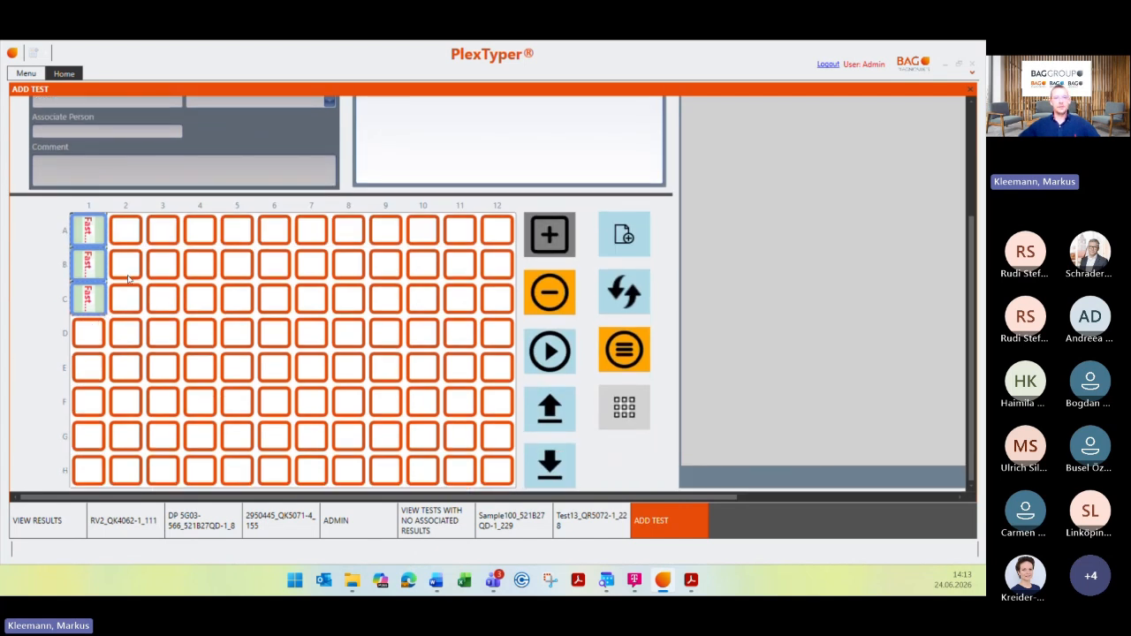
{"action": "scroll", "coordinate": [183, 366], "scroll_direction": "up", "scroll_amount": 5}
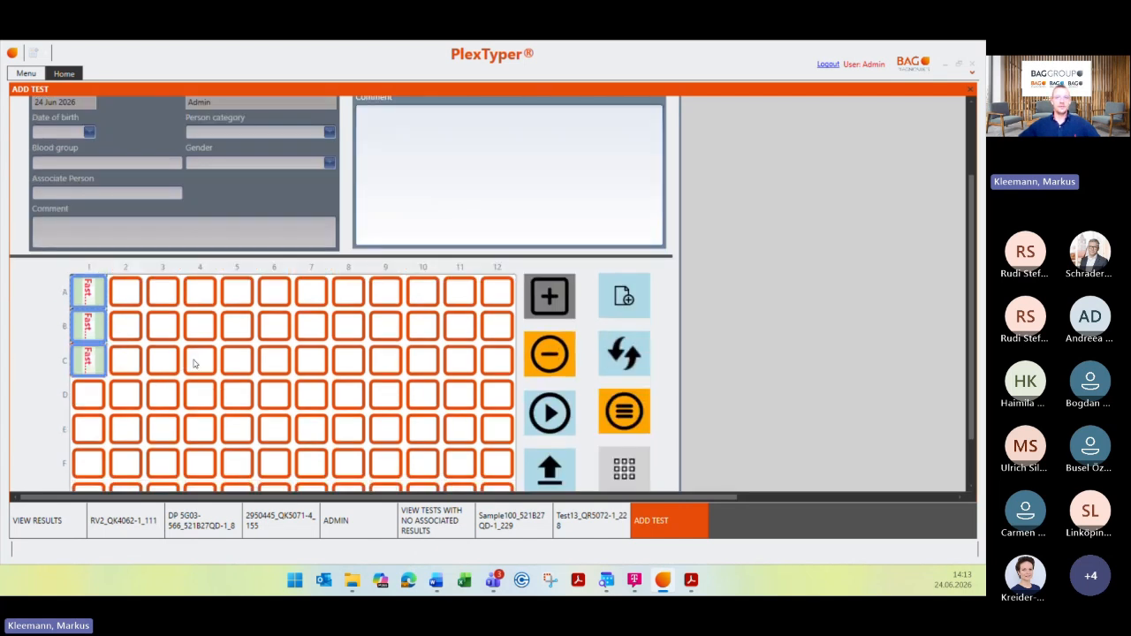
{"action": "left_click", "coordinate": [384, 154]}
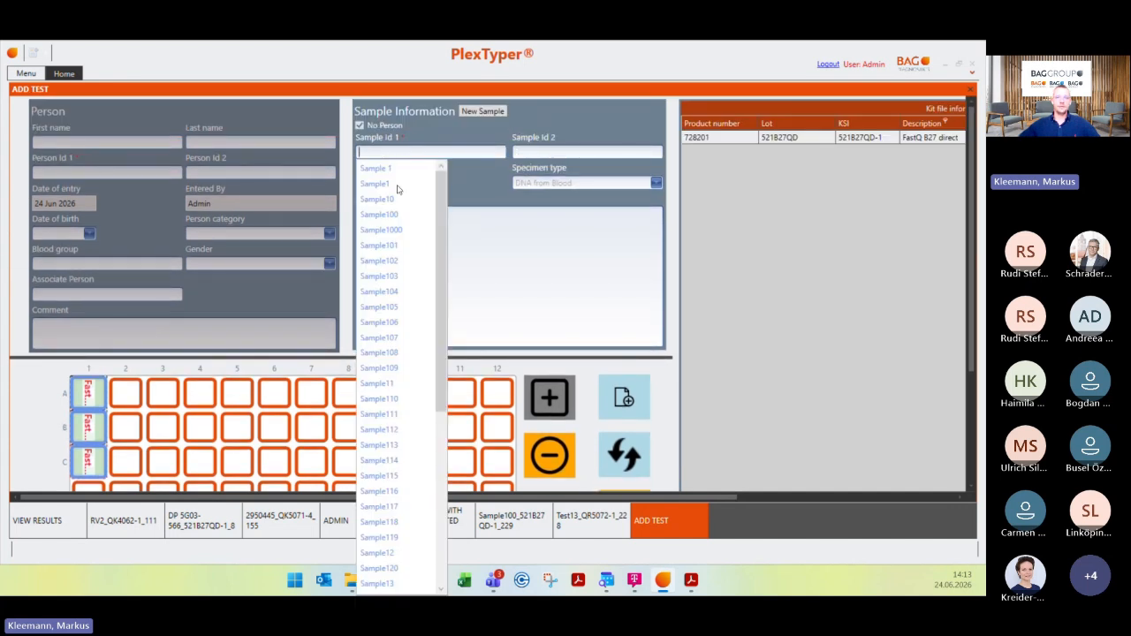
{"action": "left_click", "coordinate": [534, 247]}
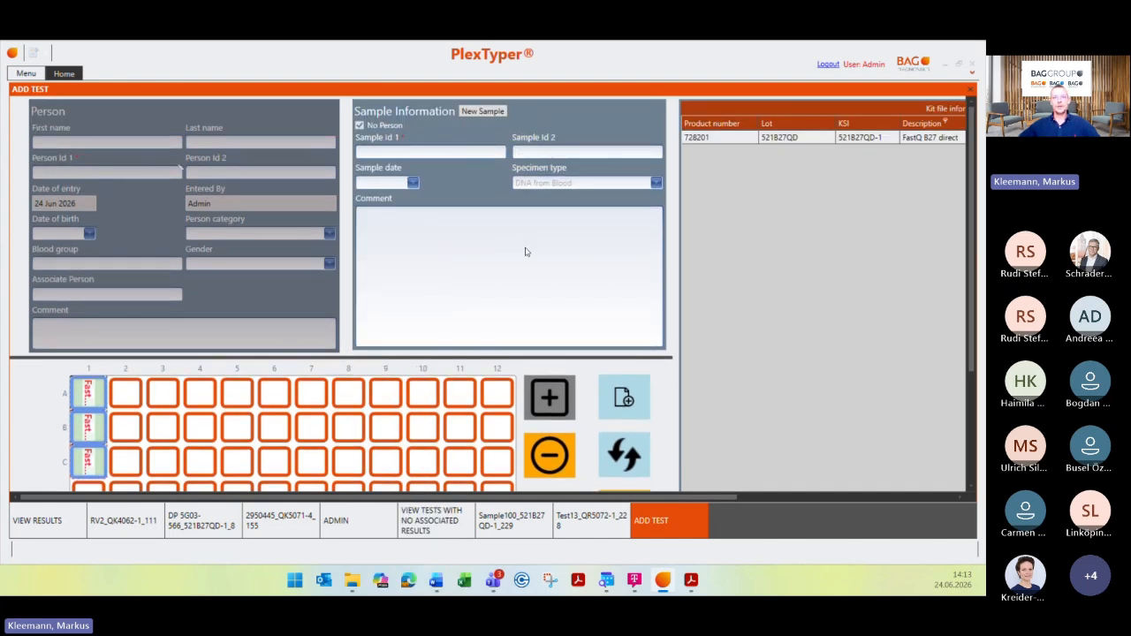
{"action": "scroll", "coordinate": [458, 255], "scroll_direction": "down", "scroll_amount": 5}
{"action": "scroll", "coordinate": [449, 253], "scroll_direction": "down", "scroll_amount": 1}
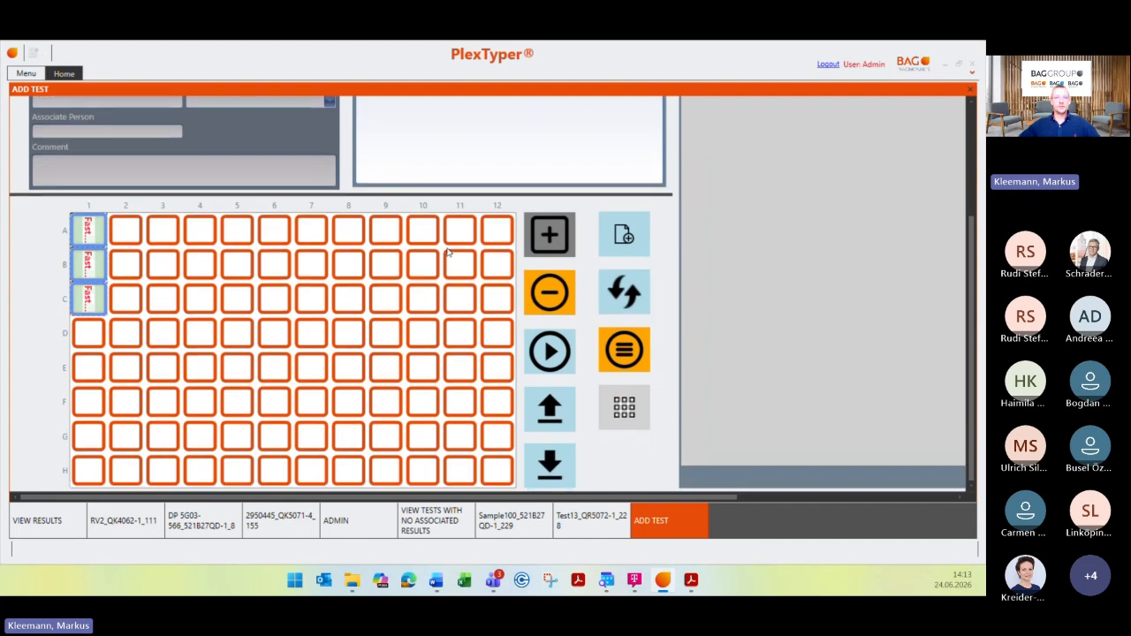
{"action": "scroll", "coordinate": [138, 356], "scroll_direction": "up", "scroll_amount": 5}
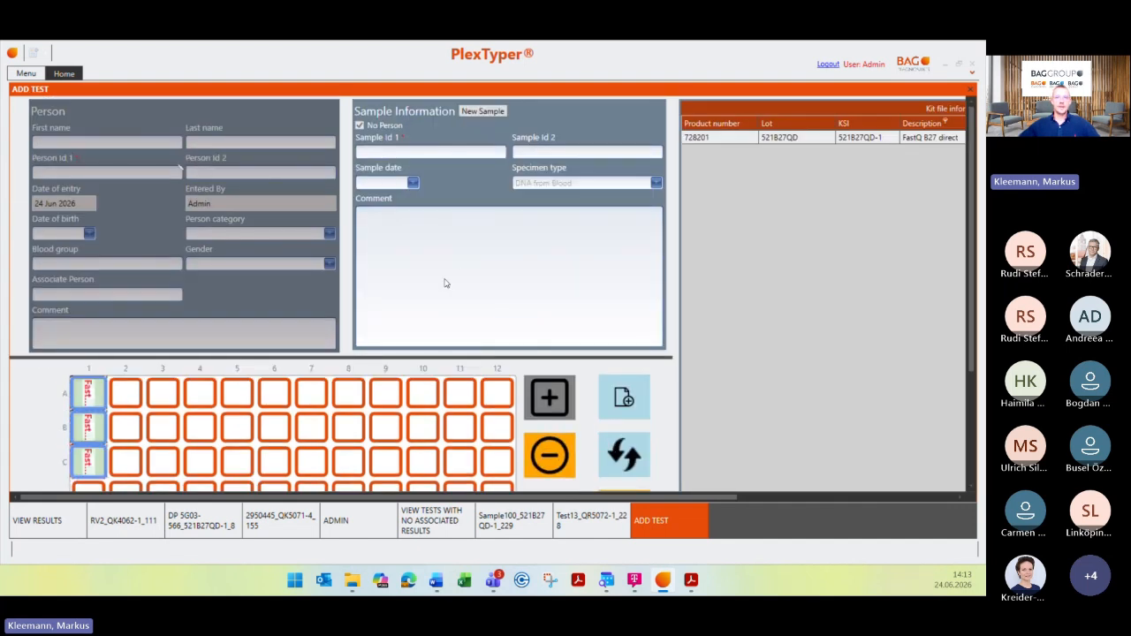
{"action": "left_click", "coordinate": [380, 152]}
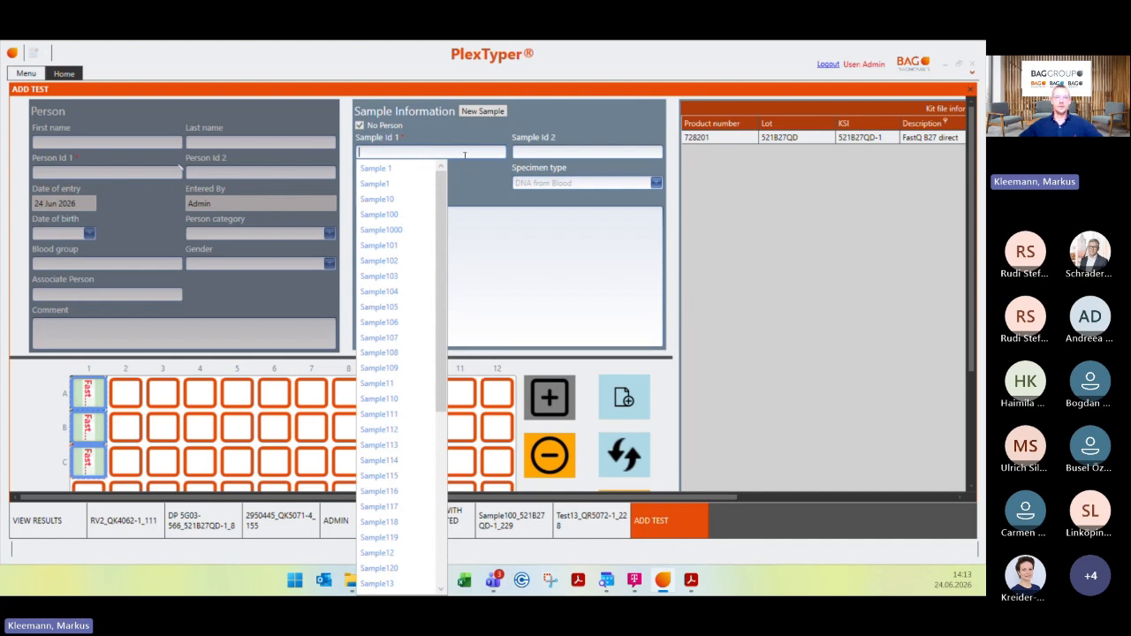
{"action": "left_click", "coordinate": [519, 247]}
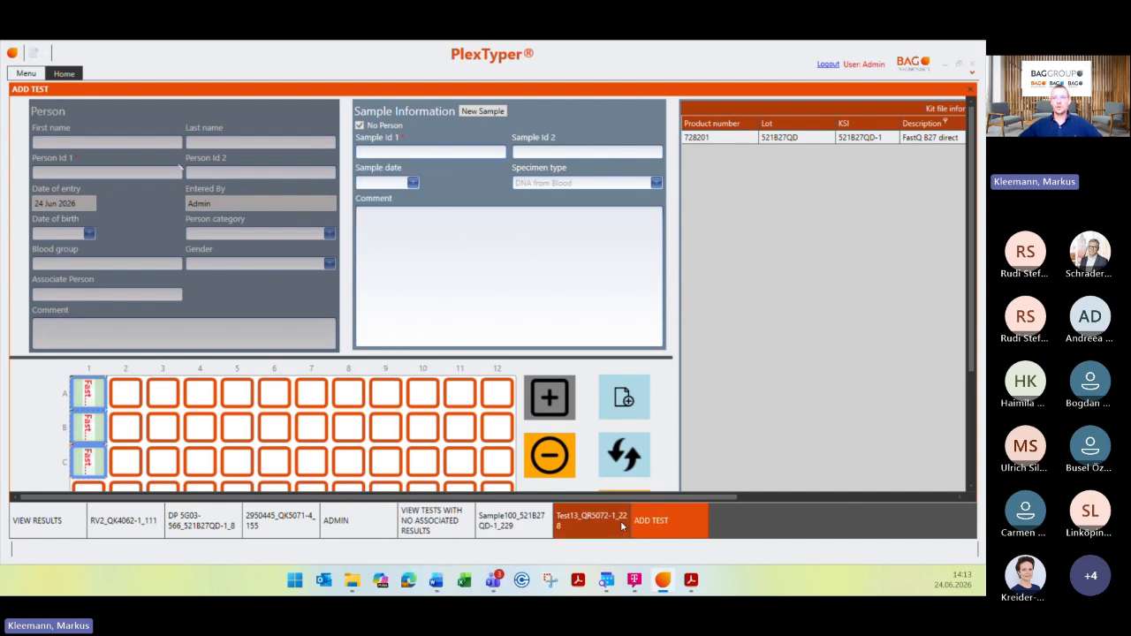
Step: Remove the test in well C1, and clear the remaining FastQ B27 direct tests from the plate
{"action": "scroll", "coordinate": [659, 371], "scroll_direction": "down", "scroll_amount": 1}
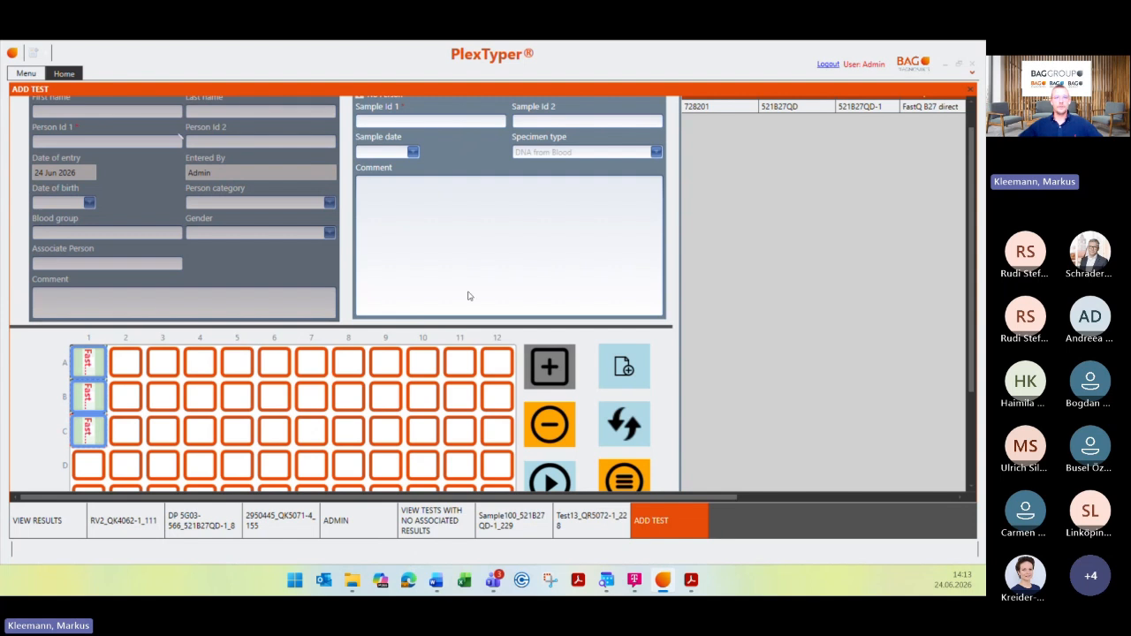
{"action": "scroll", "coordinate": [469, 297], "scroll_direction": "down", "scroll_amount": 3}
{"action": "left_click", "coordinate": [549, 340]}
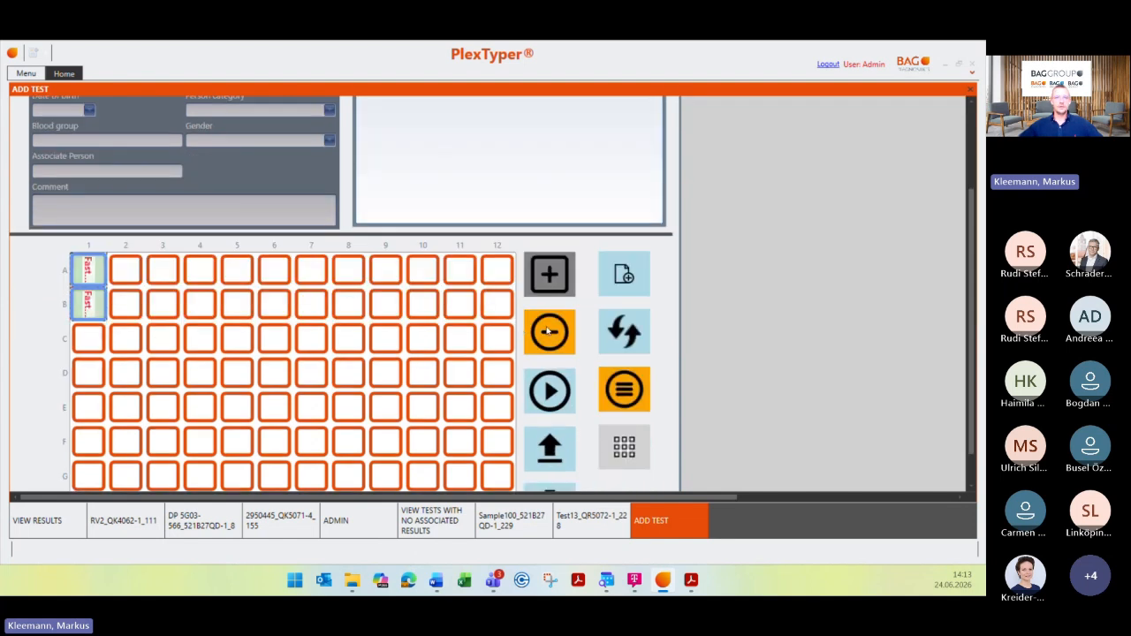
{"action": "left_click", "coordinate": [628, 387]}
{"action": "scroll", "coordinate": [311, 296], "scroll_direction": "down", "scroll_amount": 1}
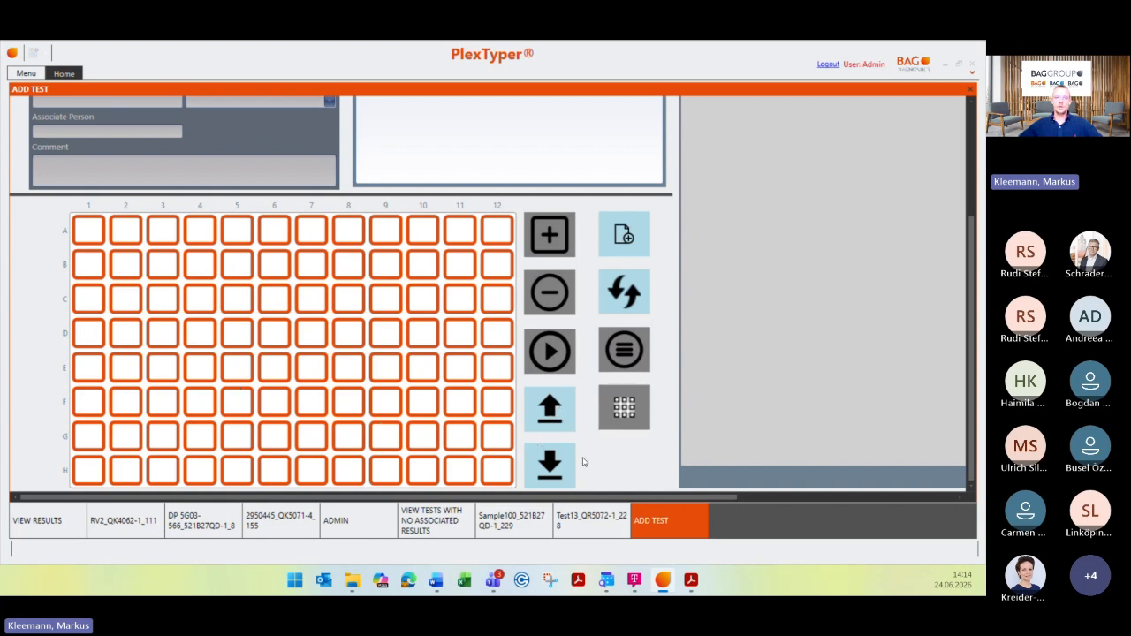
Step: Export the plate's Excel file locally to the Desktop folder under the file name Webinar246
{"action": "left_click", "coordinate": [556, 478]}
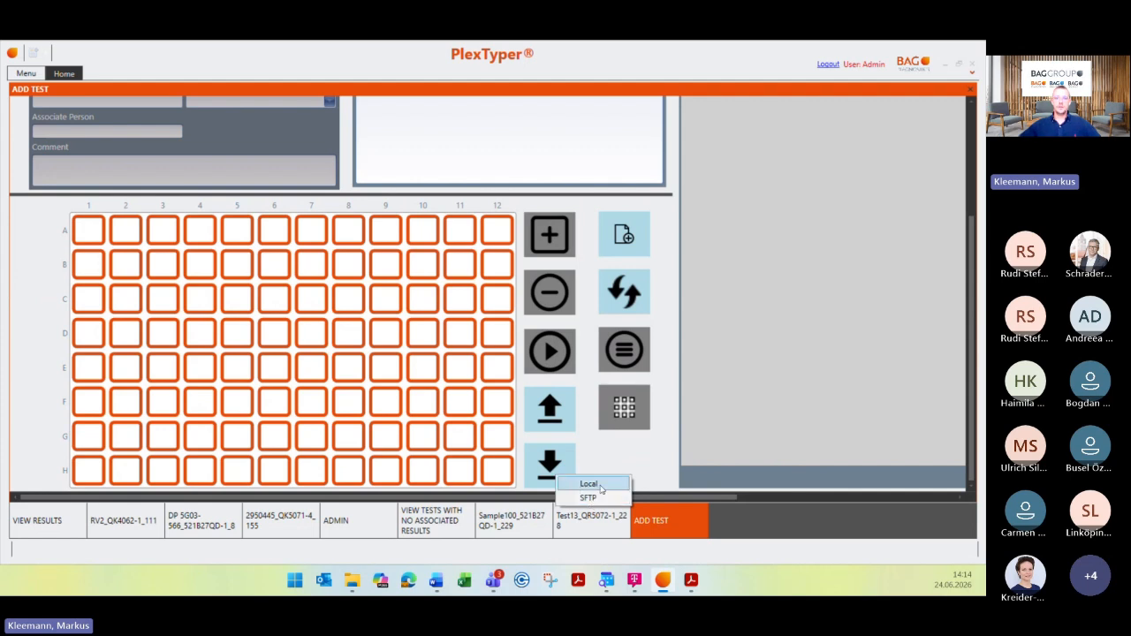
{"action": "left_click", "coordinate": [601, 487]}
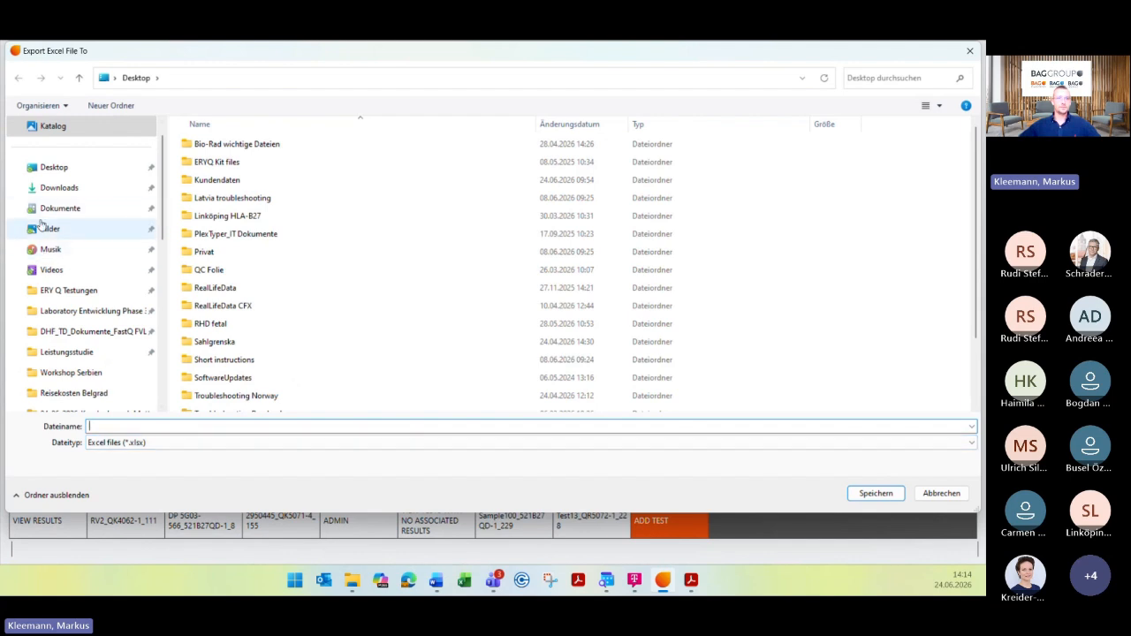
{"action": "left_click", "coordinate": [50, 167]}
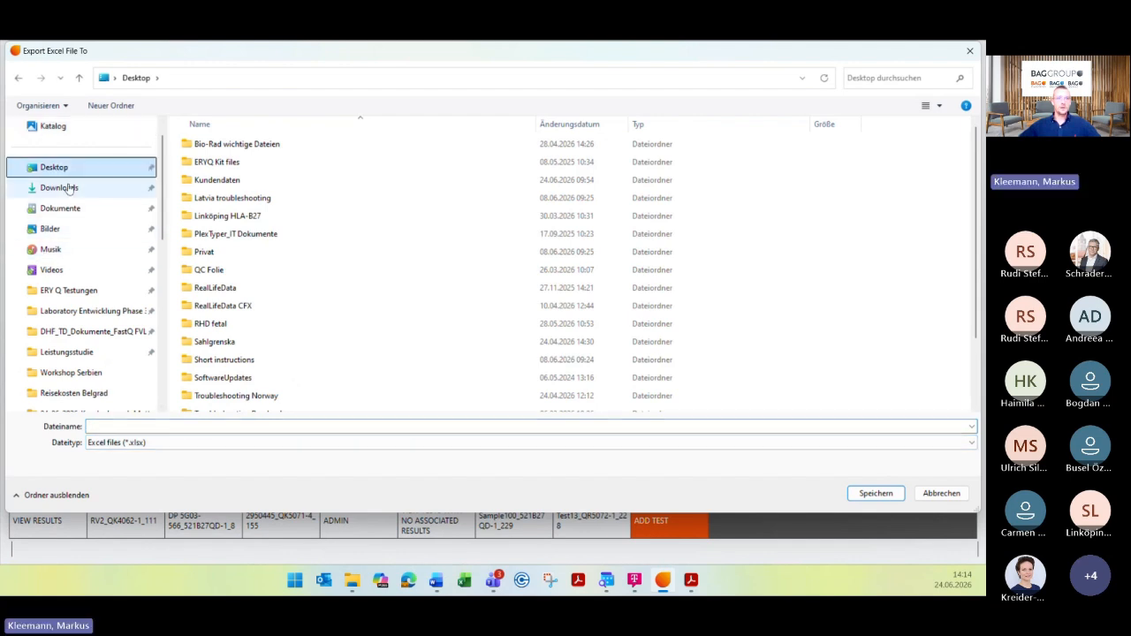
{"action": "left_click", "coordinate": [132, 427]}
{"action": "type", "text": "W"}
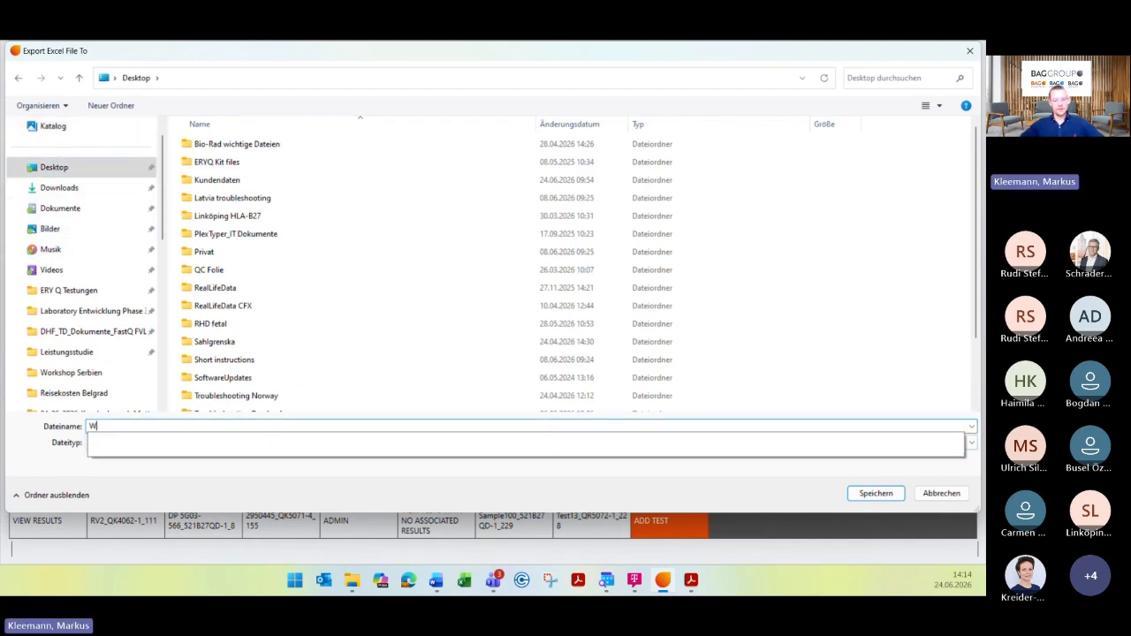
{"action": "type", "text": "ebinar24"}
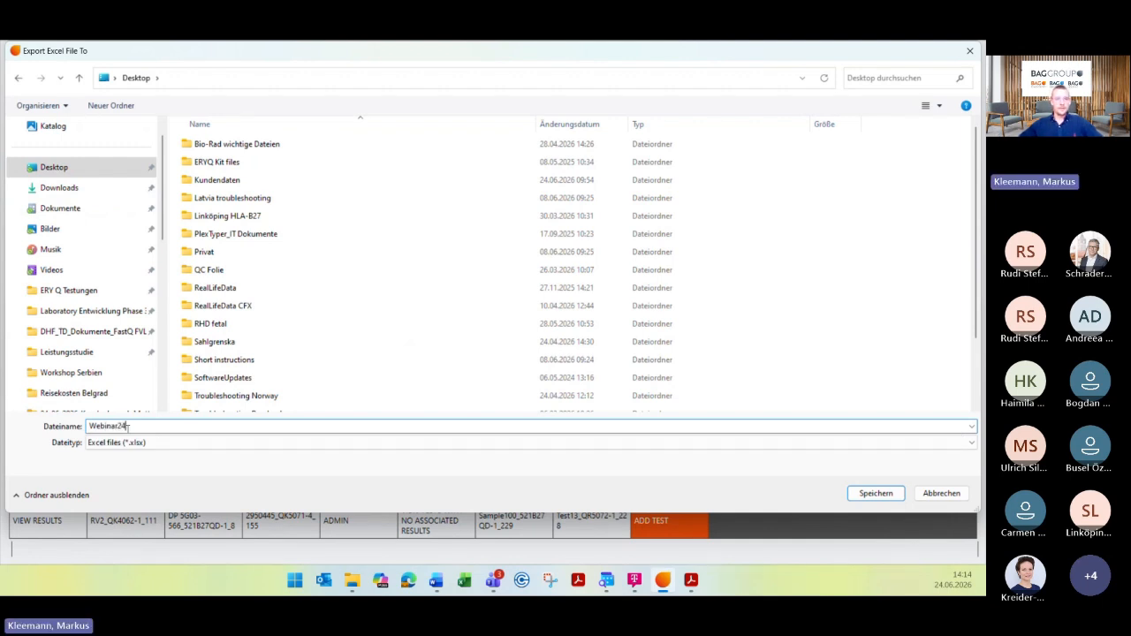
{"action": "type", "text": "6"}
{"action": "left_click", "coordinate": [871, 492]}
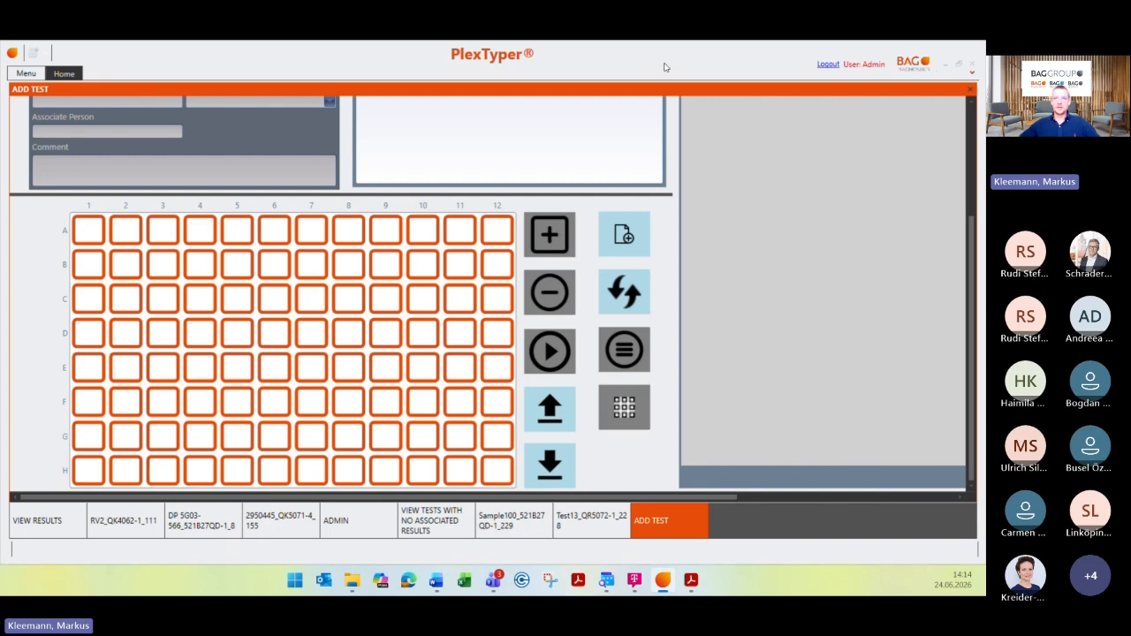
Step: Show the desktop, move the exported Webinar246 file beside the PlexTyper shortcut, and open it in Excel
{"action": "left_click", "coordinate": [947, 65]}
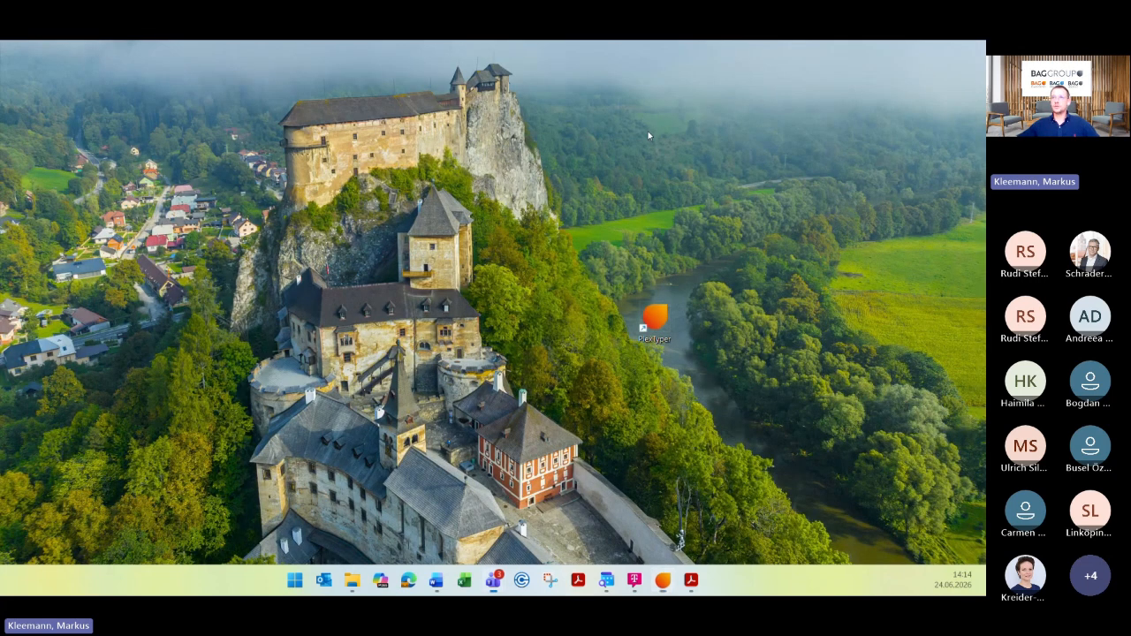
{"action": "left_click_drag", "start_coordinate": [1, 256], "coordinate": [488, 315]}
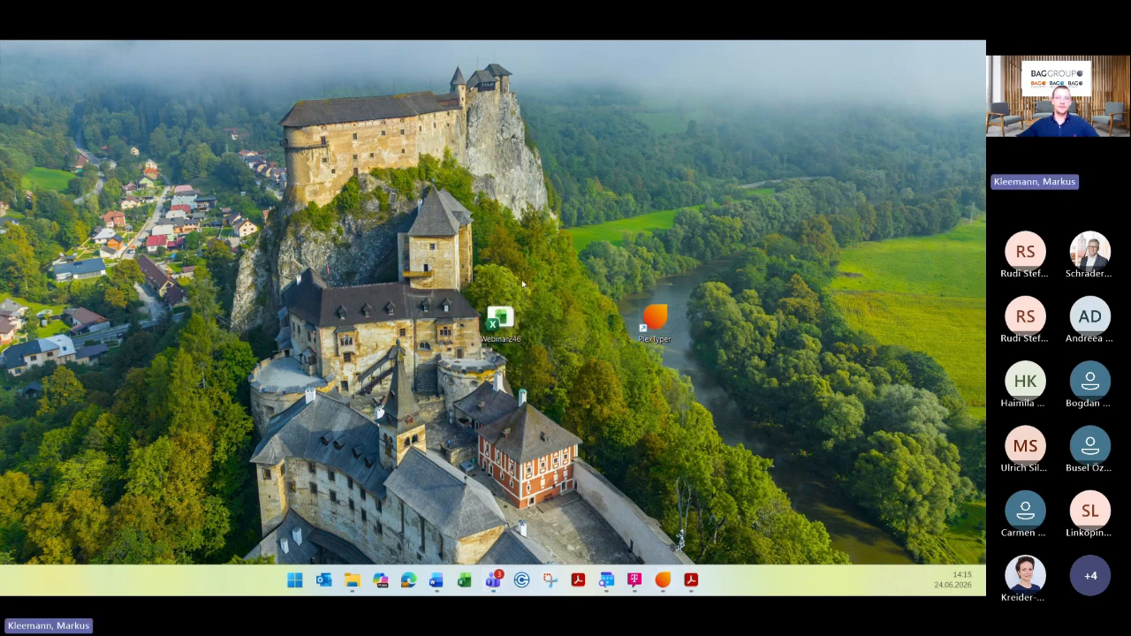
{"action": "double_click", "coordinate": [512, 327]}
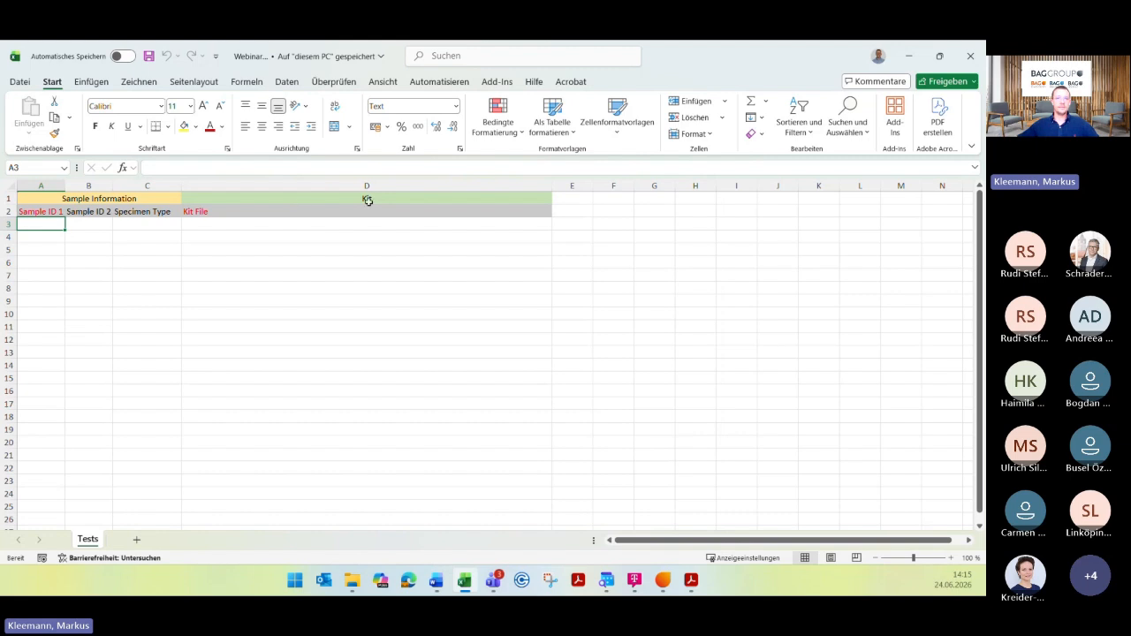
Step: Enter Sample100 as the first Sample ID 1 in cell A3
{"action": "left_click", "coordinate": [41, 263]}
{"action": "left_click", "coordinate": [41, 222]}
{"action": "type", "text": "S"}
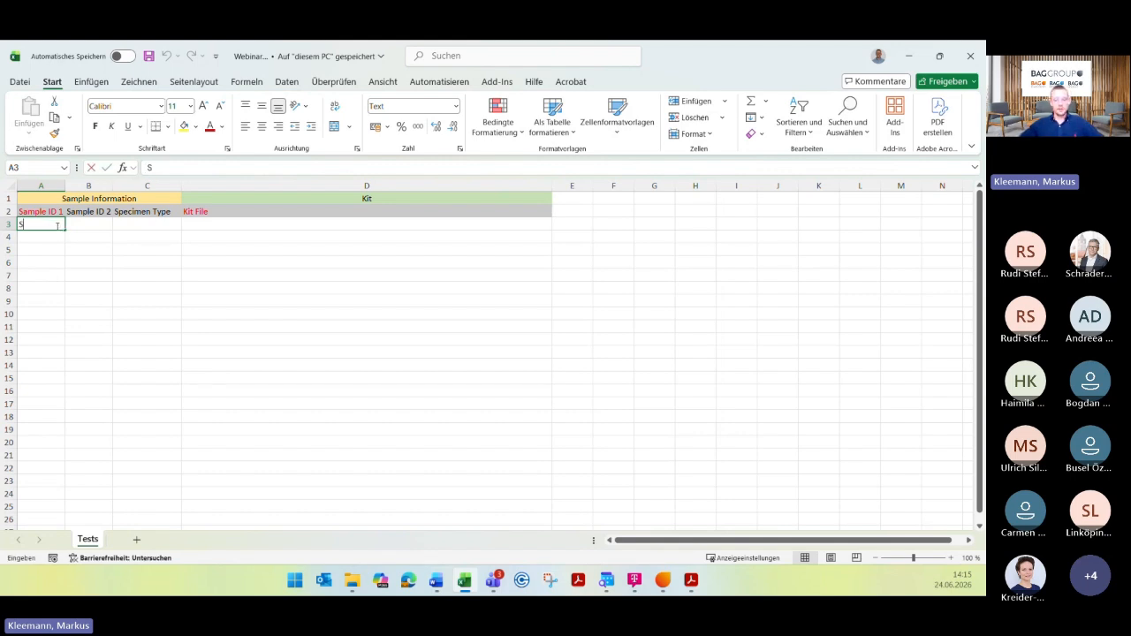
{"action": "type", "text": "ample"}
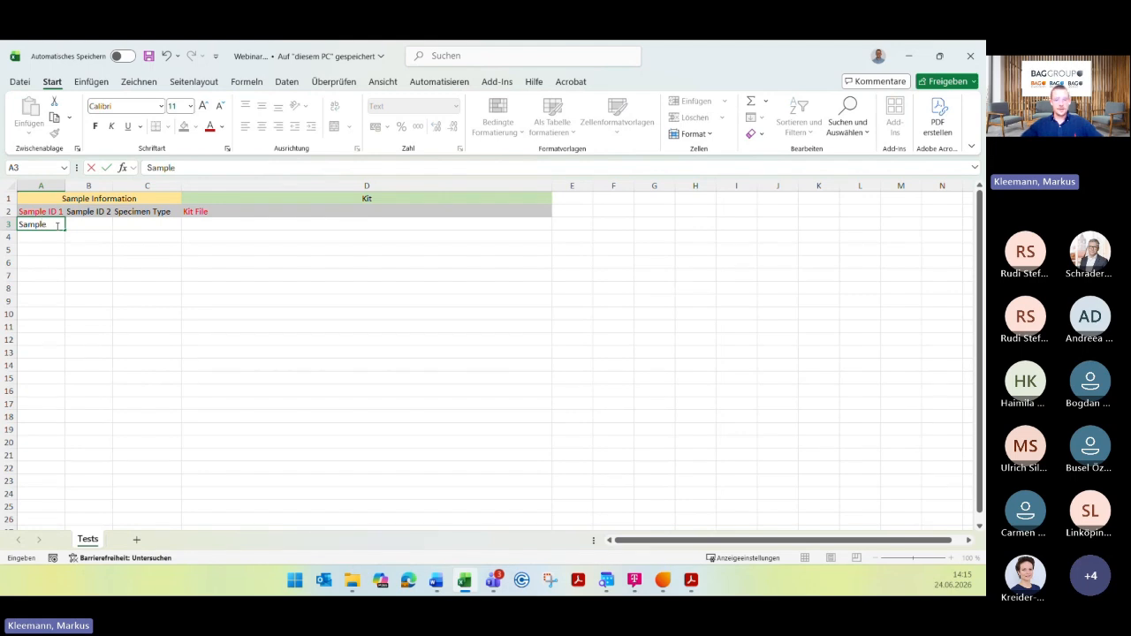
{"action": "type", "text": "100"}
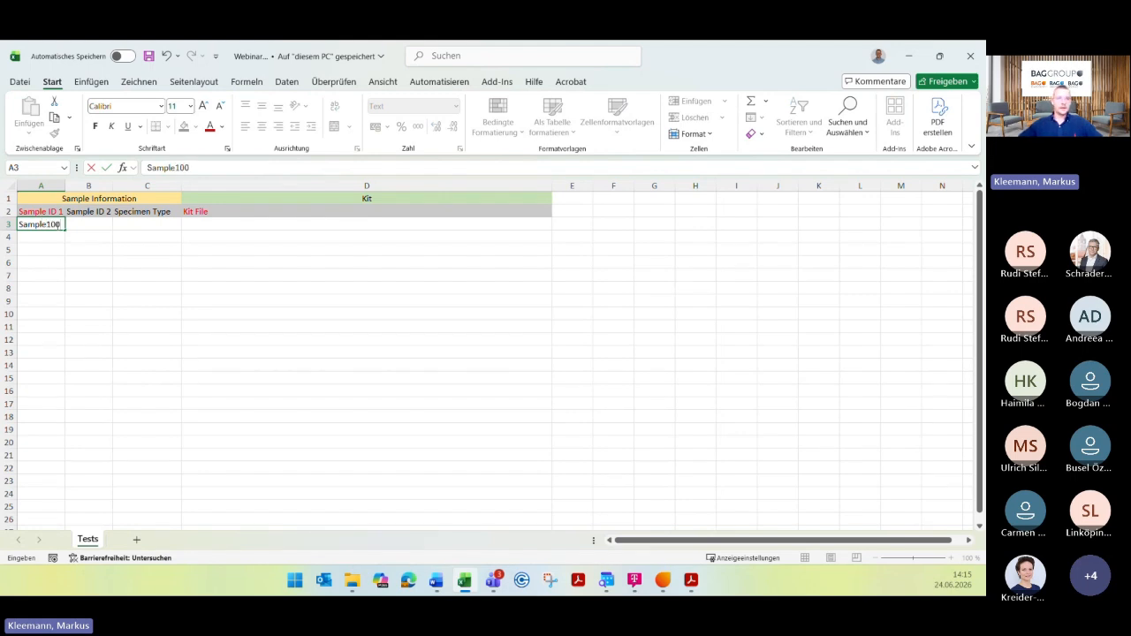
{"action": "key", "text": "Return"}
Step: Fill the Sample ID 1 series from A3 down to A23, ending at Sample120
{"action": "left_click", "coordinate": [41, 211]}
{"action": "left_click", "coordinate": [53, 224]}
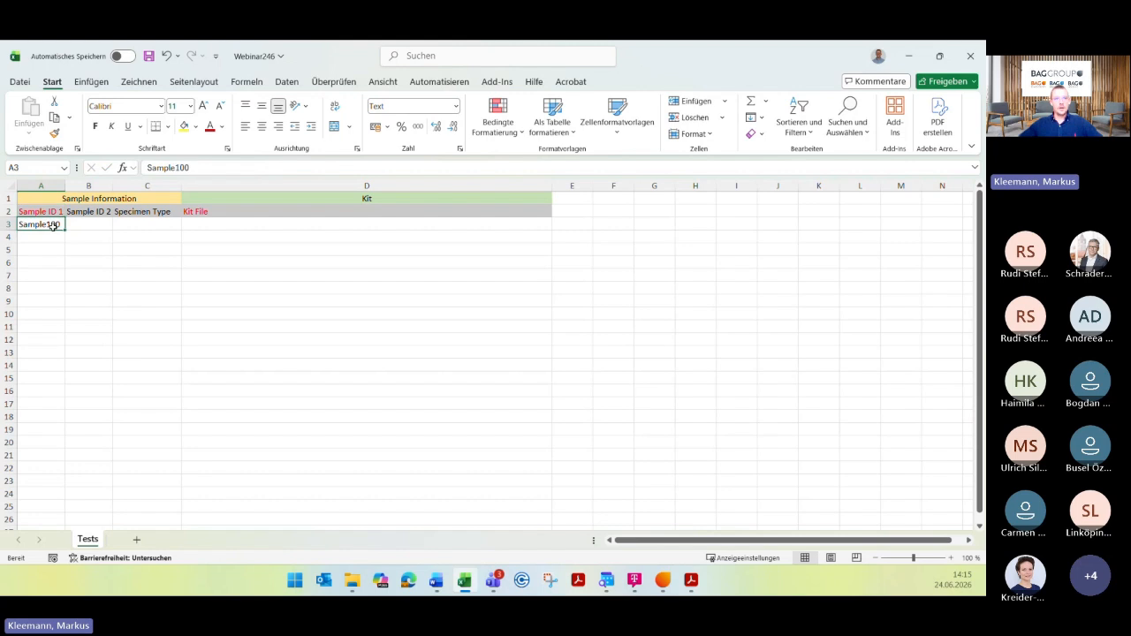
{"action": "left_click_drag", "start_coordinate": [65, 228], "coordinate": [53, 484]}
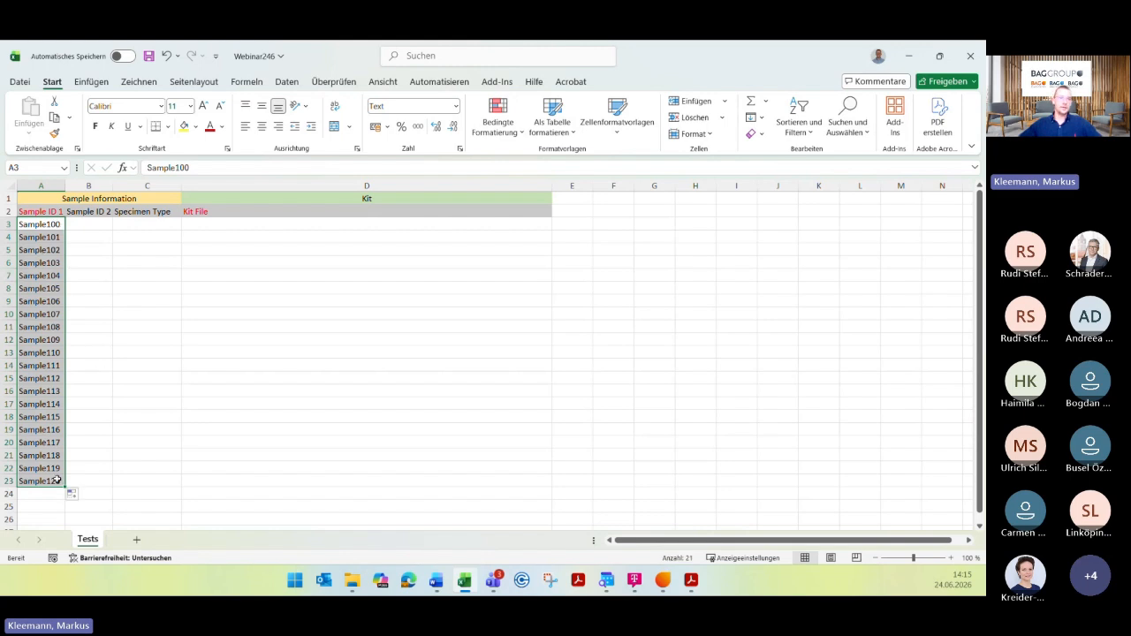
{"action": "left_click", "coordinate": [99, 429]}
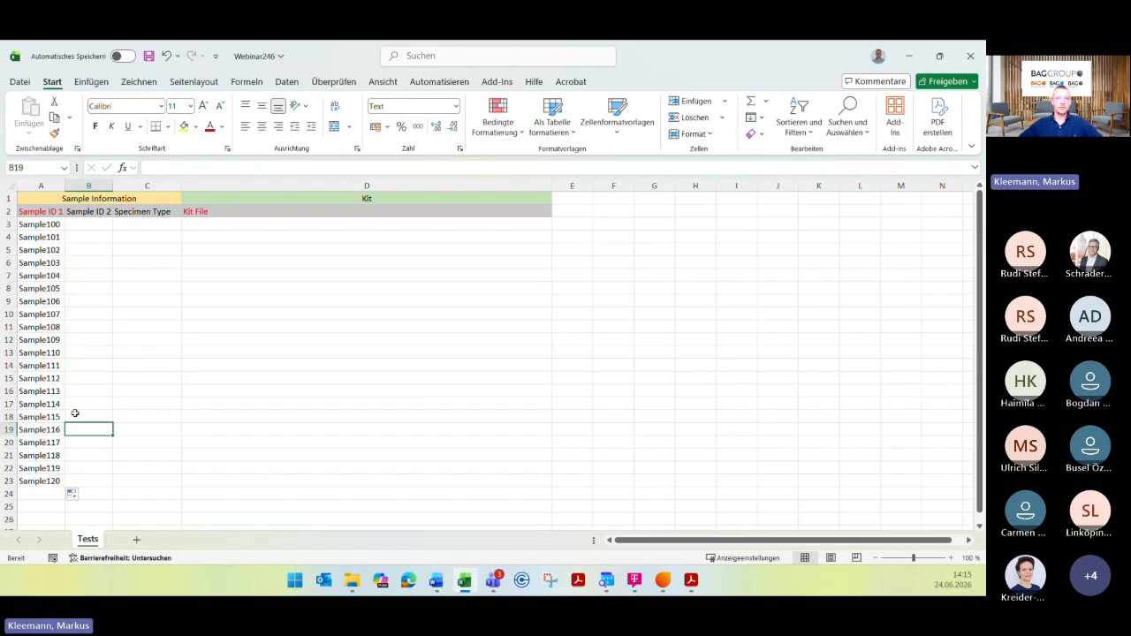
Step: Set the Specimen Type in C3 to Blood and fill it down to C23 for all samples
{"action": "left_click", "coordinate": [164, 226]}
{"action": "left_click", "coordinate": [186, 225]}
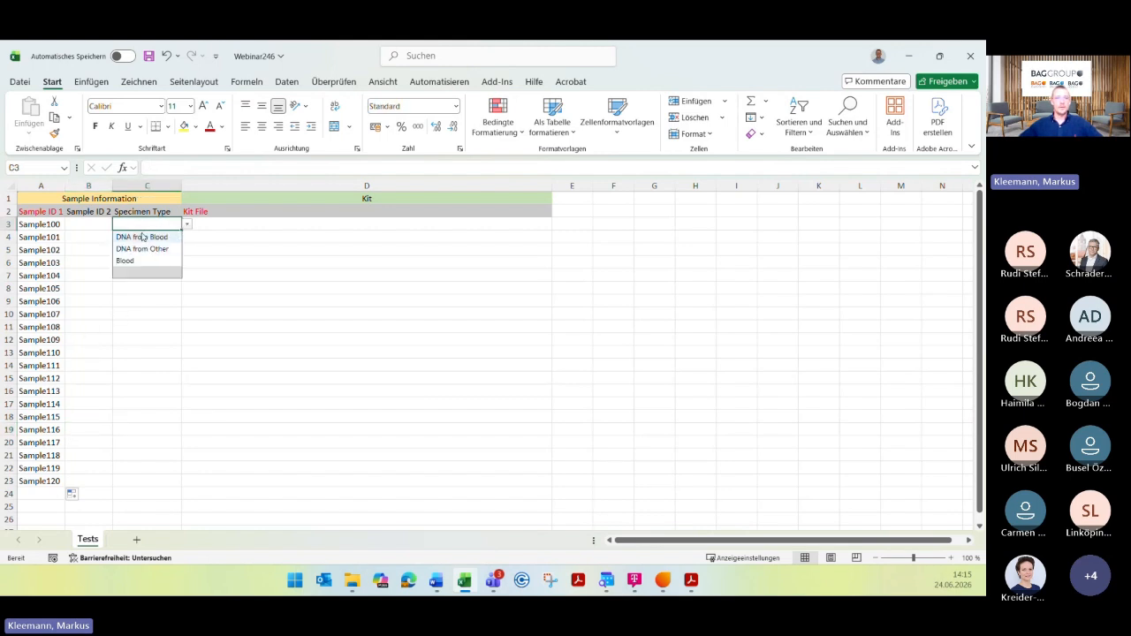
{"action": "left_click", "coordinate": [146, 262]}
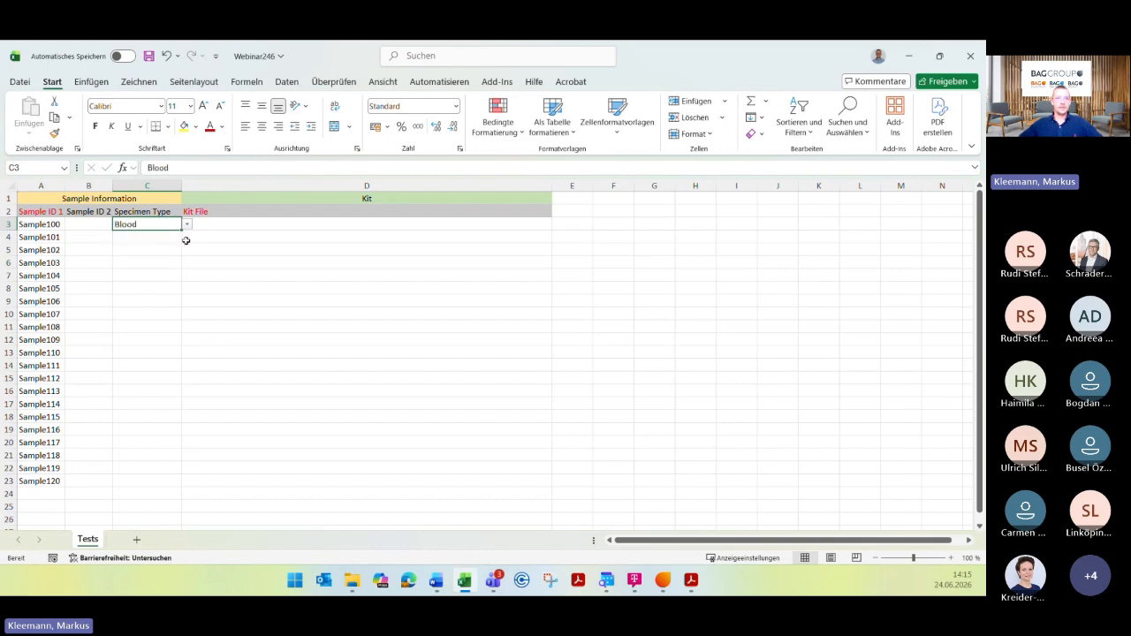
{"action": "left_click_drag", "start_coordinate": [181, 231], "coordinate": [178, 486]}
{"action": "left_click", "coordinate": [315, 293]}
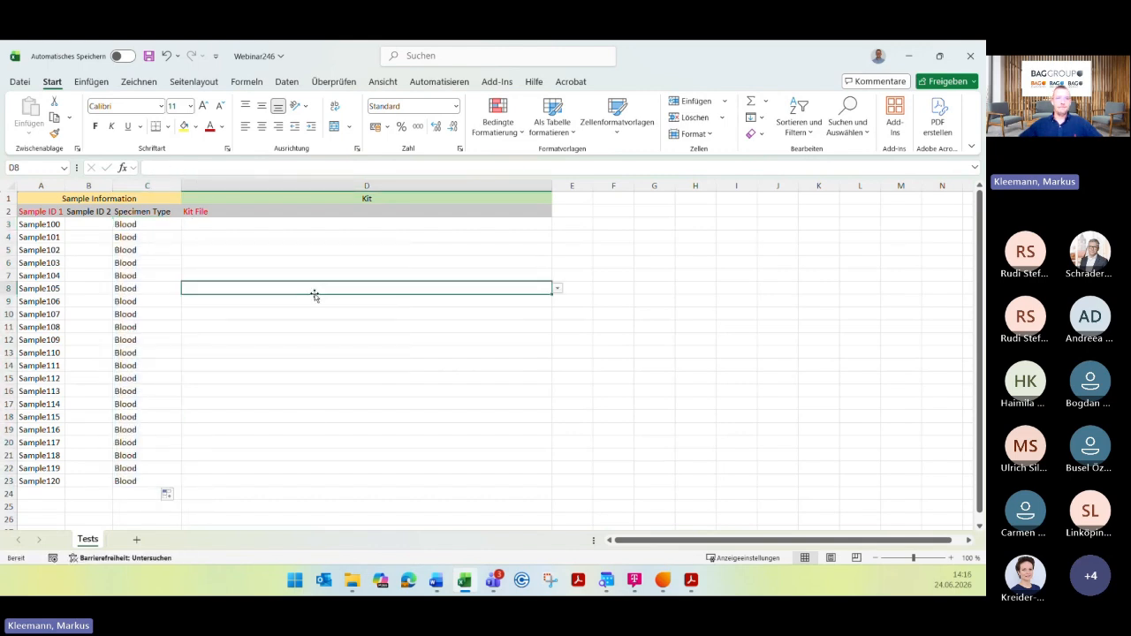
Step: Find the B27 kit files for cell D3 and choose FastQ B27 direct; 728201; Ver:1; Lot:521B27QD; Instrument Type:CFX; Id:5
{"action": "left_click", "coordinate": [281, 226]}
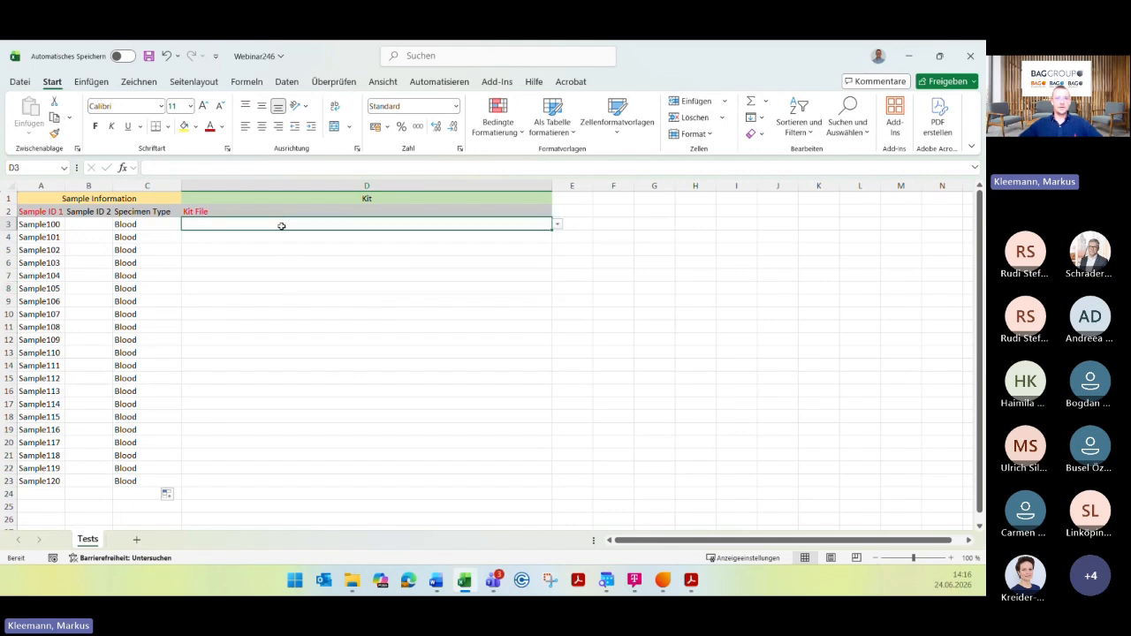
{"action": "left_click", "coordinate": [557, 225]}
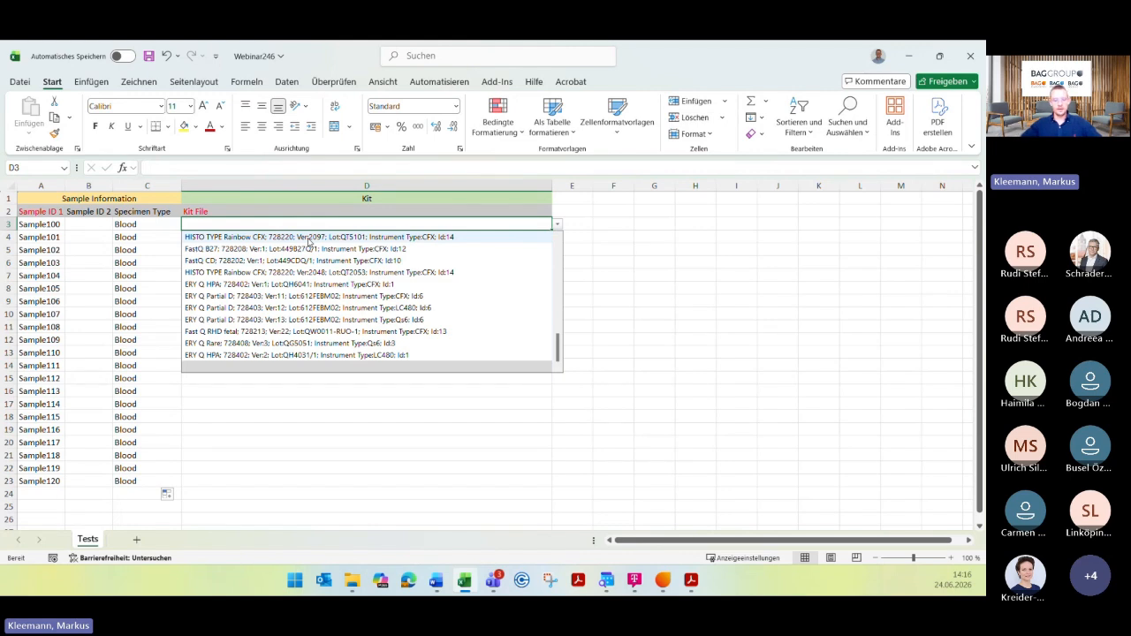
{"action": "type", "text": "b27"}
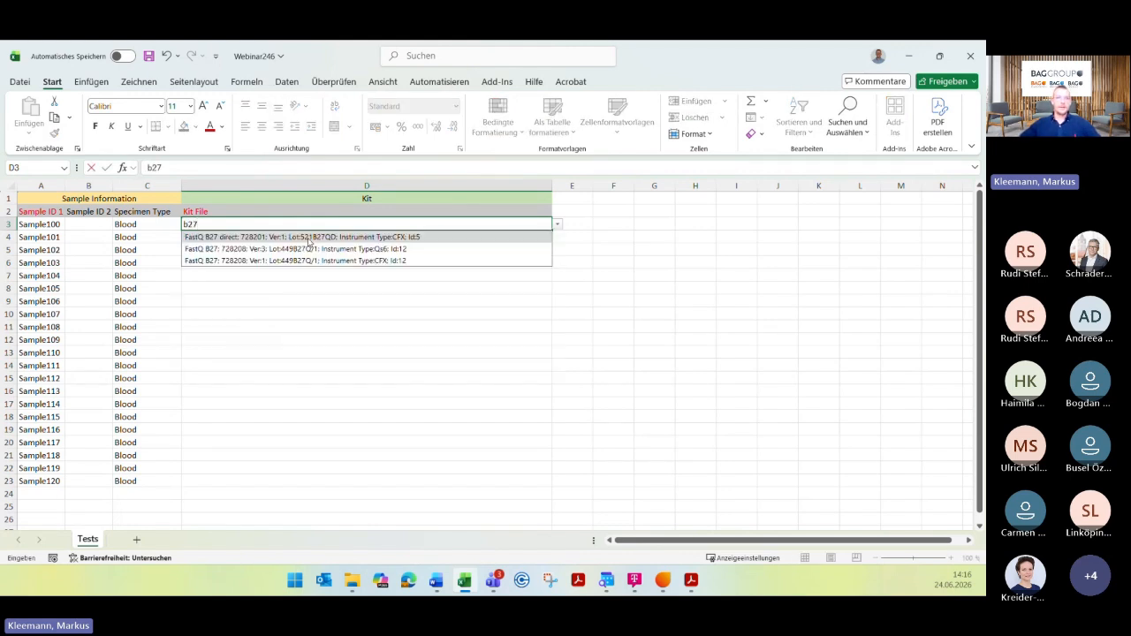
{"action": "left_click", "coordinate": [216, 238]}
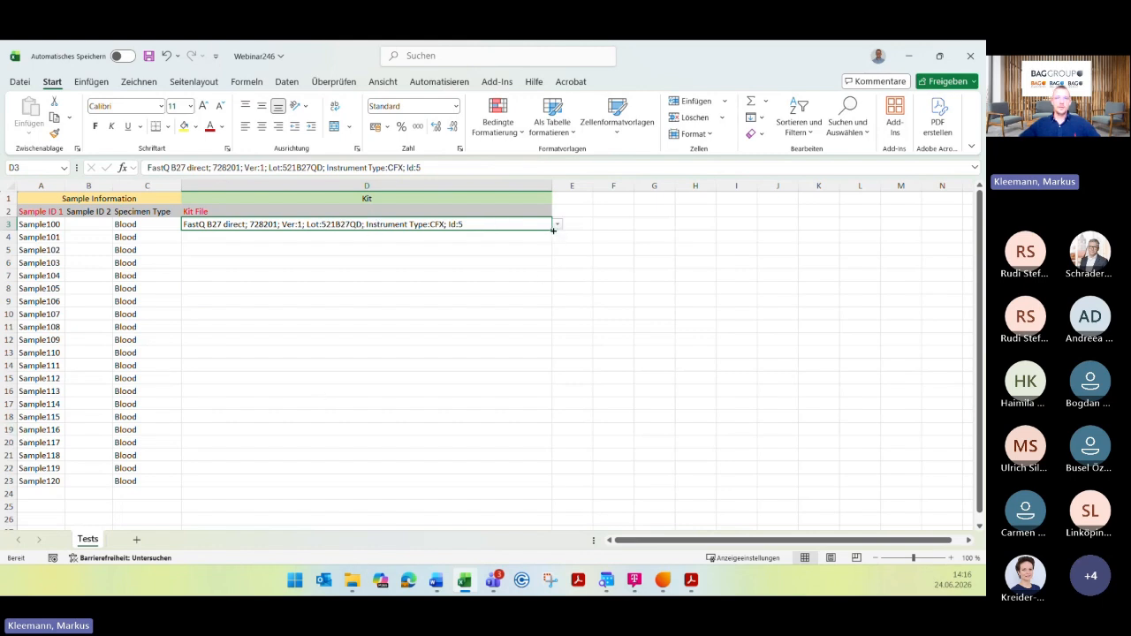
Step: Try filling the kit file as a series from D3 down to D23, and clear cells D4 to D23
{"action": "left_click_drag", "start_coordinate": [553, 229], "coordinate": [553, 486]}
{"action": "left_click", "coordinate": [500, 413]}
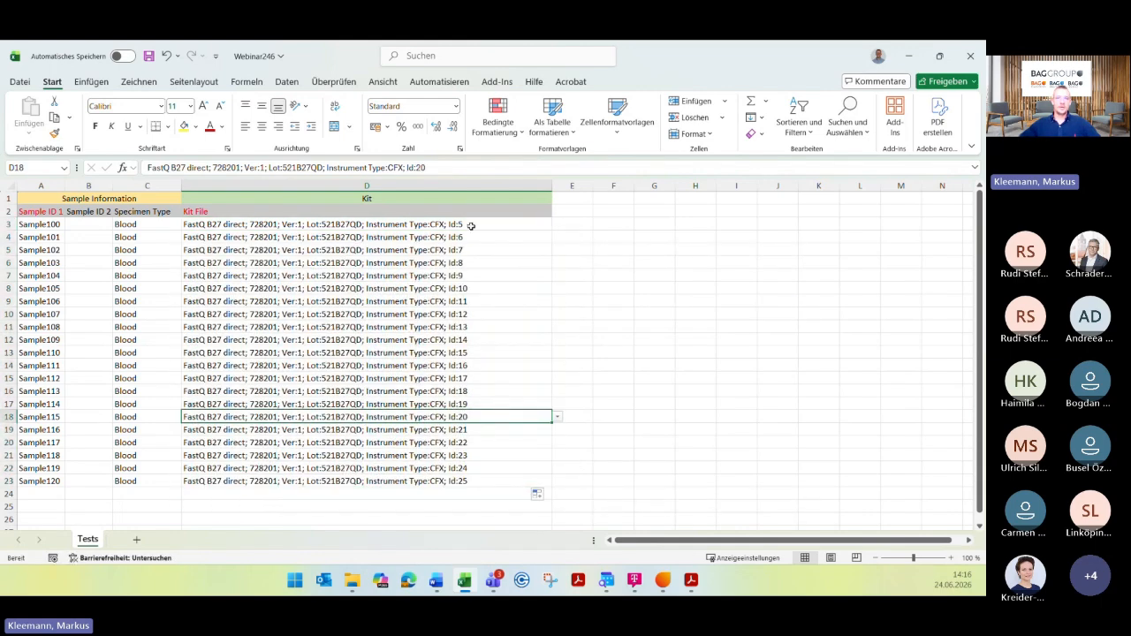
{"action": "left_click", "coordinate": [479, 481]}
{"action": "left_click", "coordinate": [469, 492]}
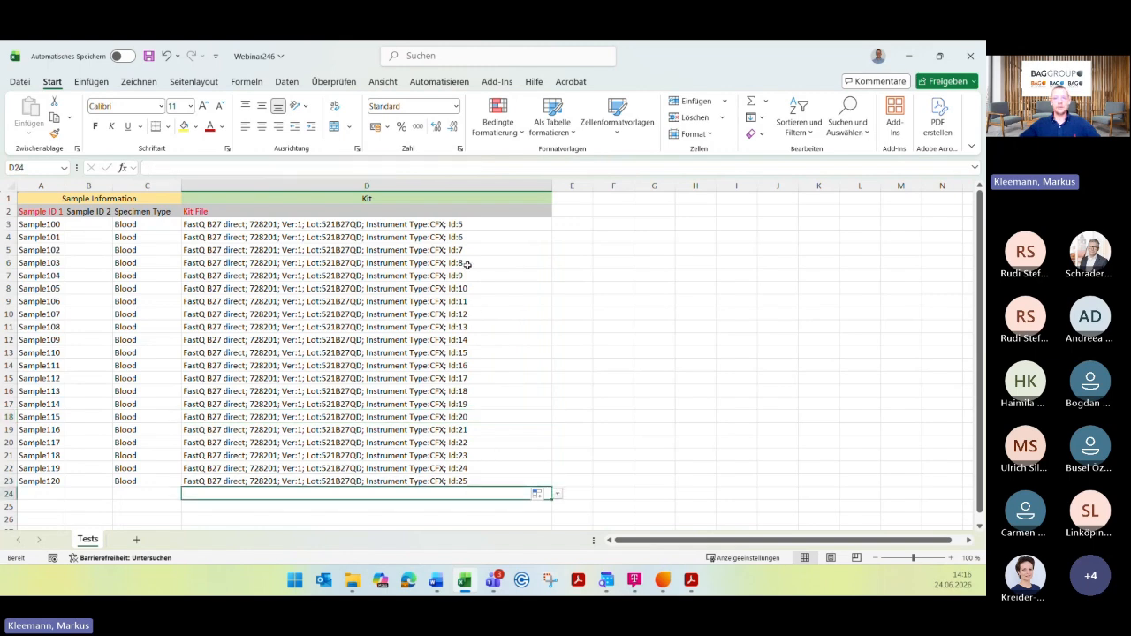
{"action": "left_click_drag", "start_coordinate": [463, 238], "coordinate": [459, 482]}
{"action": "key", "text": "Delete"}
Step: Copy the FastQ B27 direct kit file from D3 and paste it into cells D4 to D23
{"action": "left_click", "coordinate": [457, 227]}
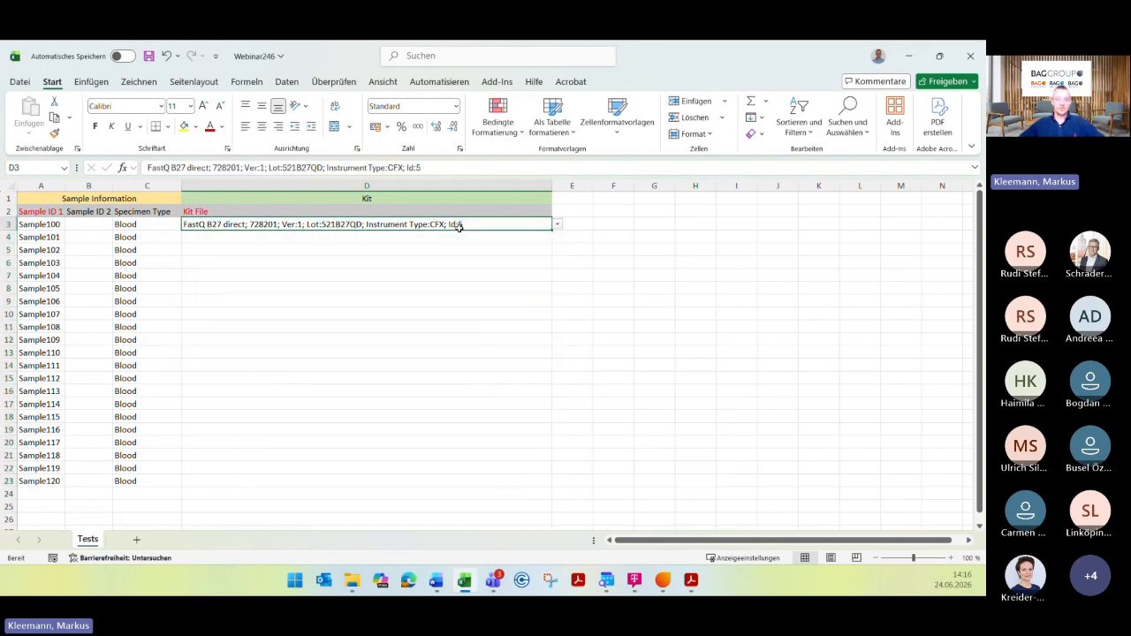
{"action": "key", "text": "ctrl+c"}
{"action": "left_click_drag", "start_coordinate": [439, 240], "coordinate": [442, 478]}
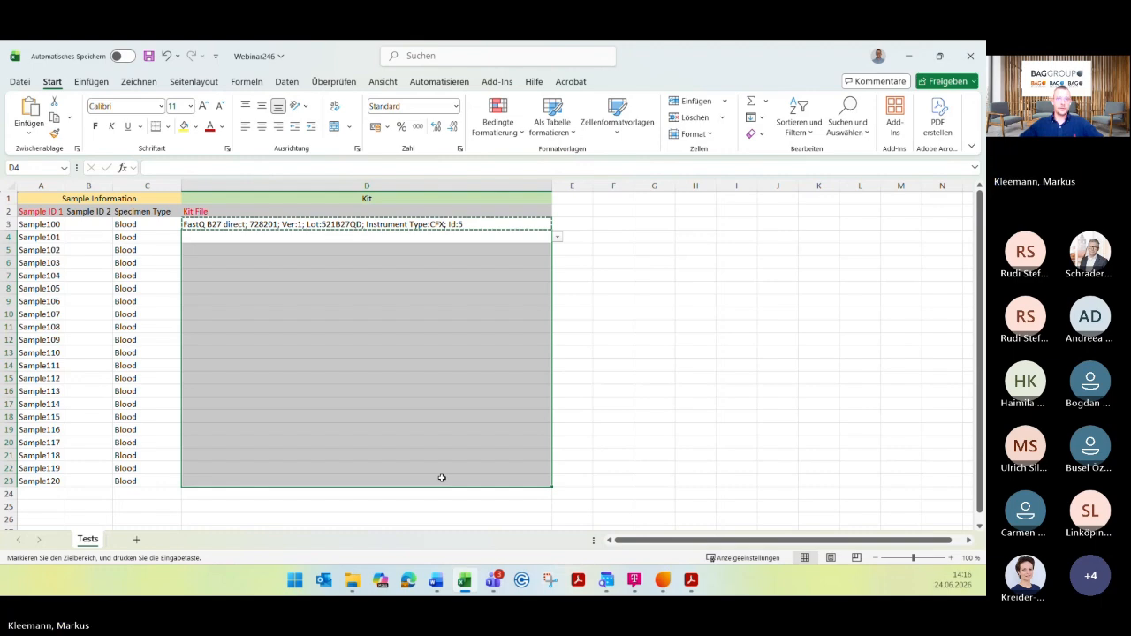
{"action": "key", "text": "ctrl+v"}
{"action": "left_click", "coordinate": [519, 402]}
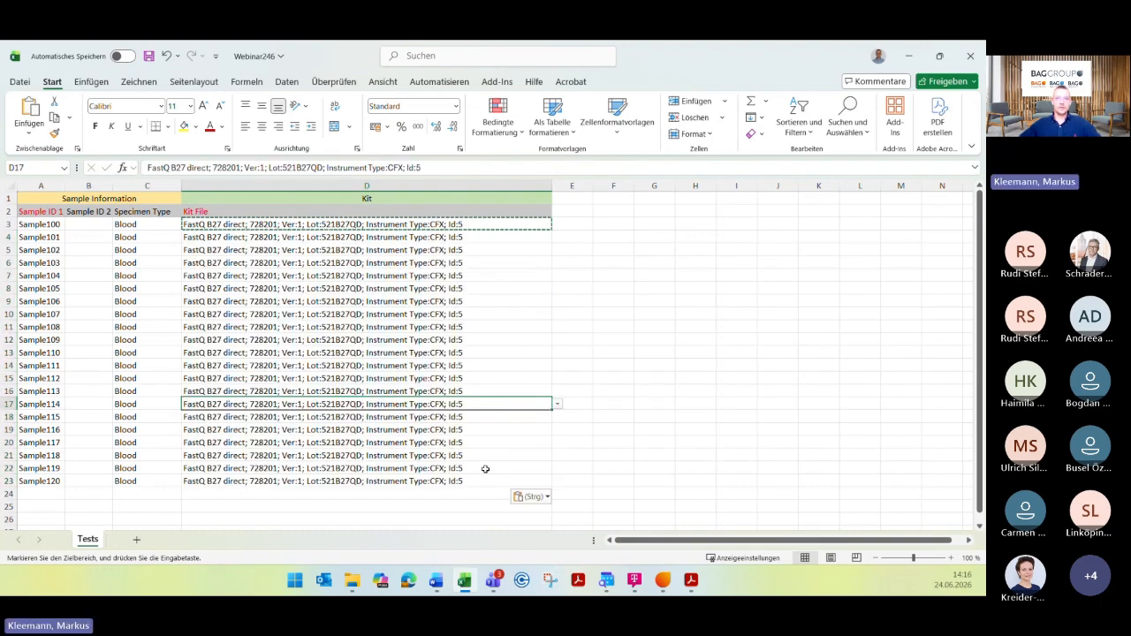
{"action": "left_click", "coordinate": [446, 501]}
{"action": "left_click", "coordinate": [521, 340]}
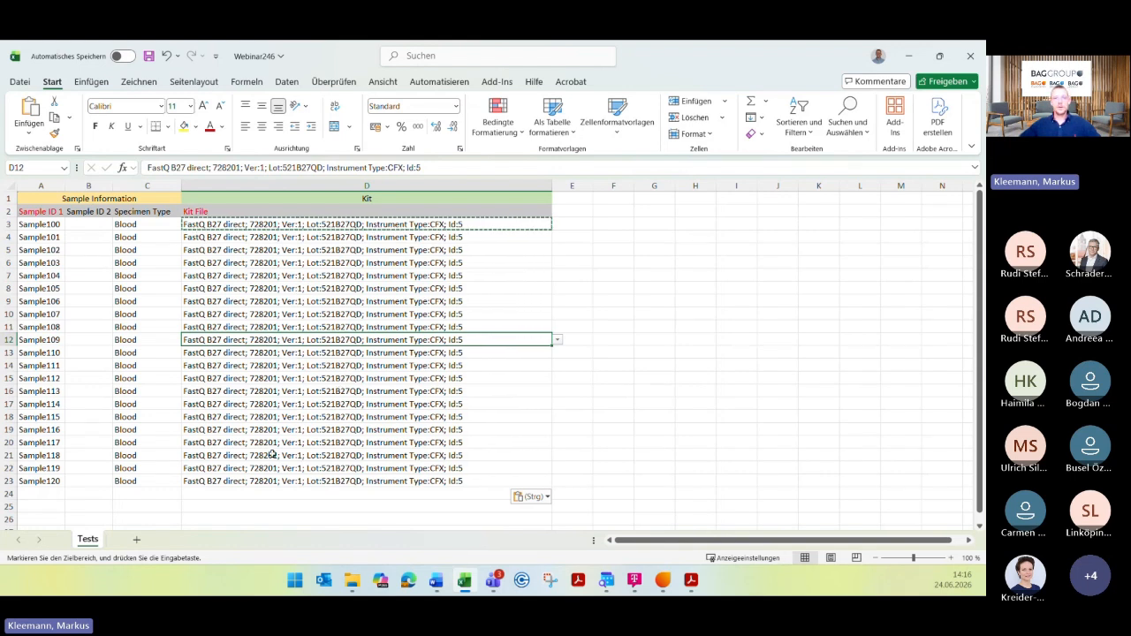
{"action": "left_click", "coordinate": [270, 500]}
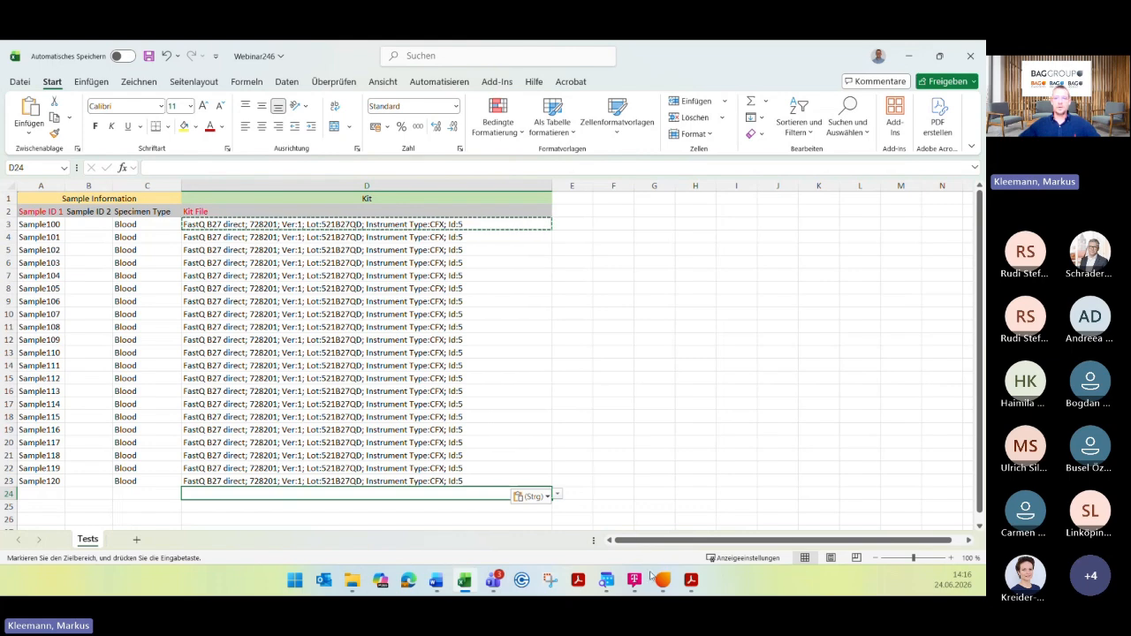
Step: Switch to PlexTyper, set the Description filter of the kit file information to (All), and look through the kit files
{"action": "mouse_move", "coordinate": [651, 575]}
{"action": "left_click", "coordinate": [659, 489]}
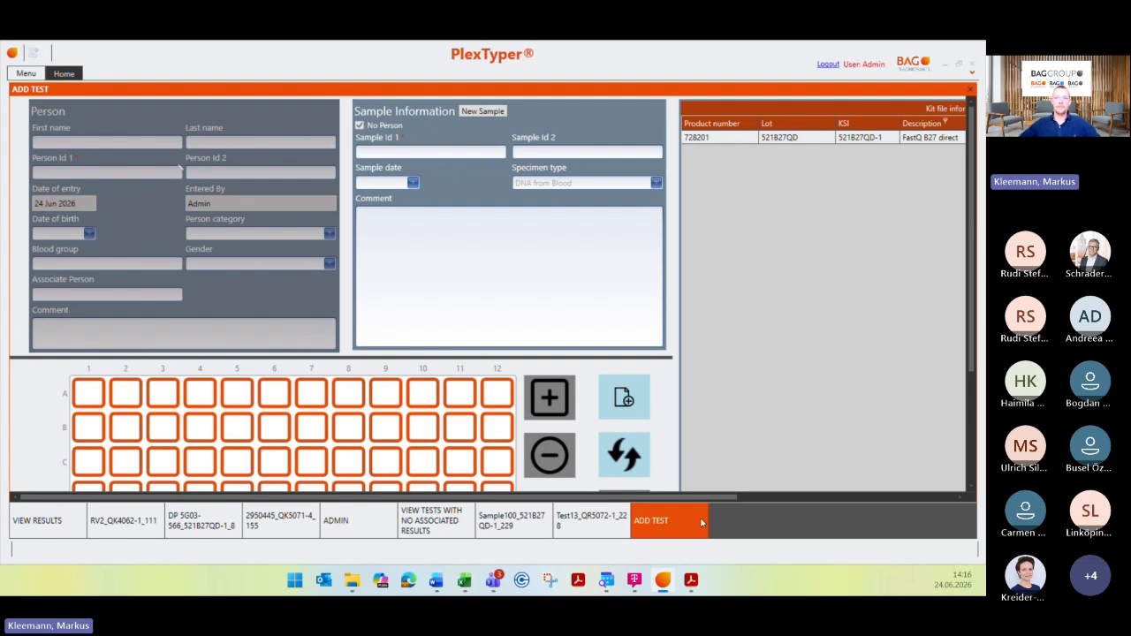
{"action": "left_click_drag", "start_coordinate": [689, 499], "coordinate": [890, 511]}
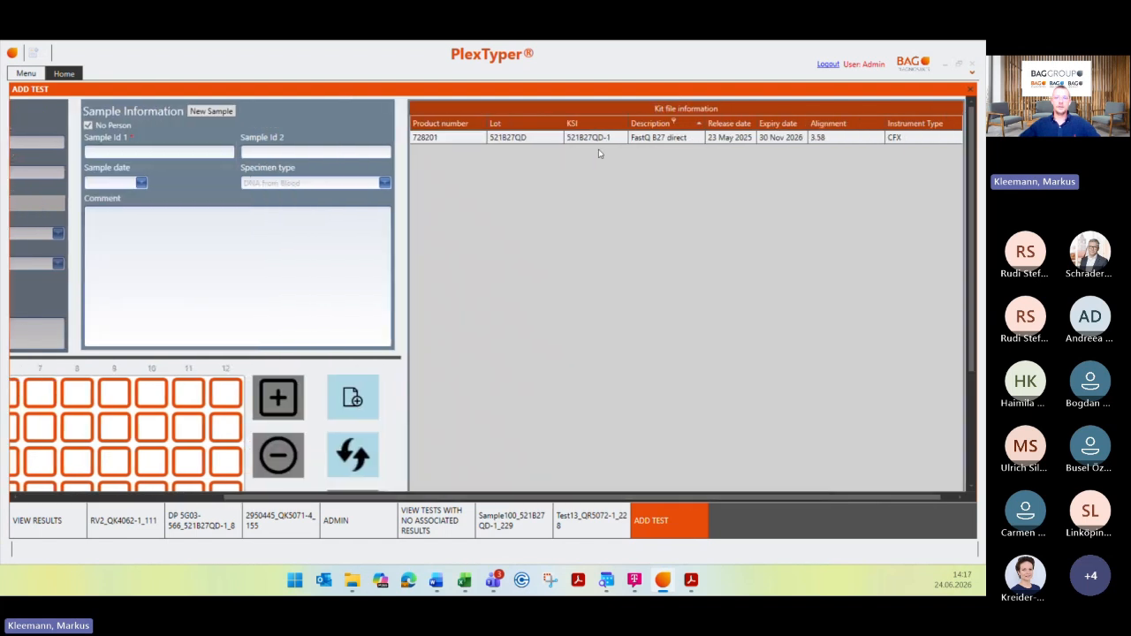
{"action": "left_click", "coordinate": [675, 126]}
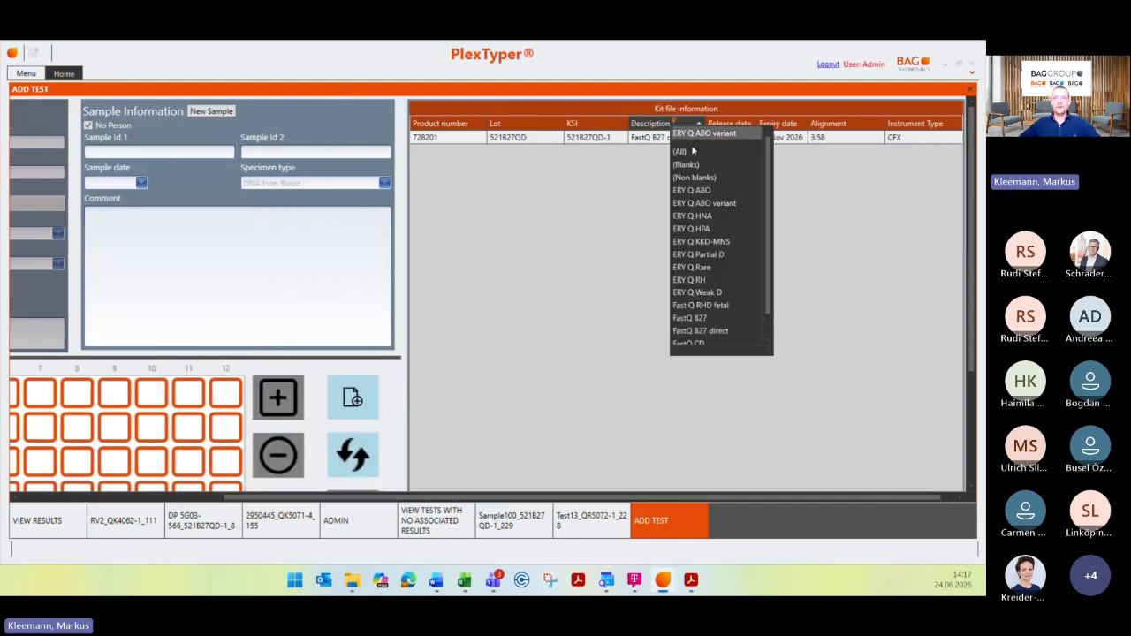
{"action": "left_click", "coordinate": [695, 148]}
{"action": "scroll", "coordinate": [645, 315], "scroll_direction": "up", "scroll_amount": 6}
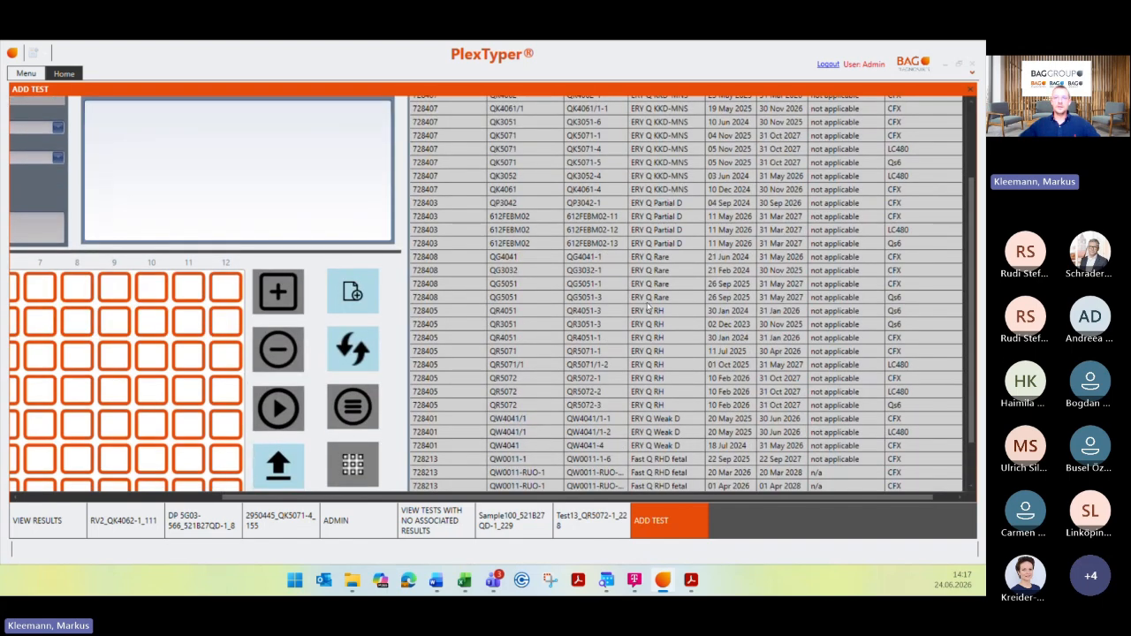
{"action": "scroll", "coordinate": [535, 326], "scroll_direction": "down", "scroll_amount": 4}
{"action": "scroll", "coordinate": [266, 363], "scroll_direction": "down", "scroll_amount": 3}
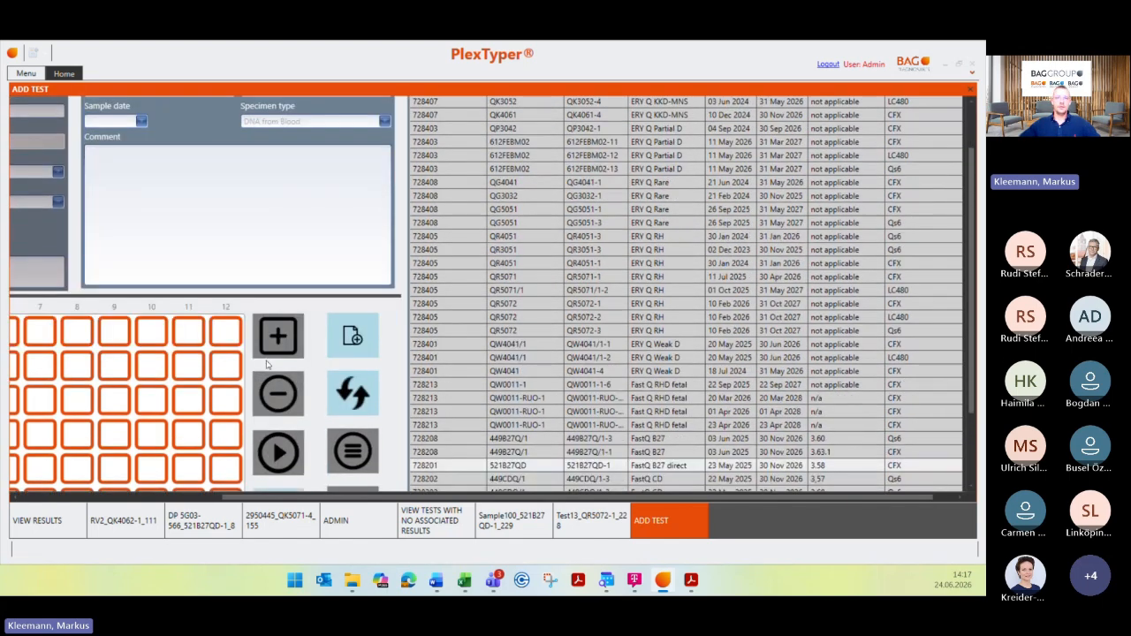
{"action": "scroll", "coordinate": [274, 430], "scroll_direction": "down", "scroll_amount": 3}
Step: Switch to the Webinar246 workbook in Excel, save it with the filled kit files, and close it
{"action": "mouse_move", "coordinate": [463, 579]}
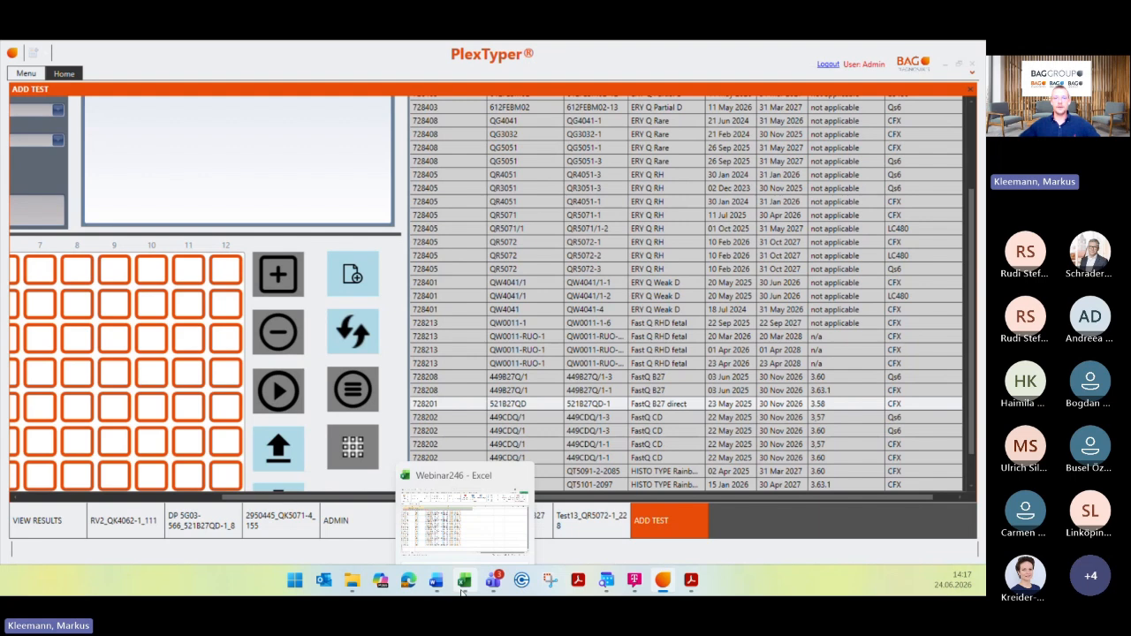
{"action": "left_click", "coordinate": [465, 515]}
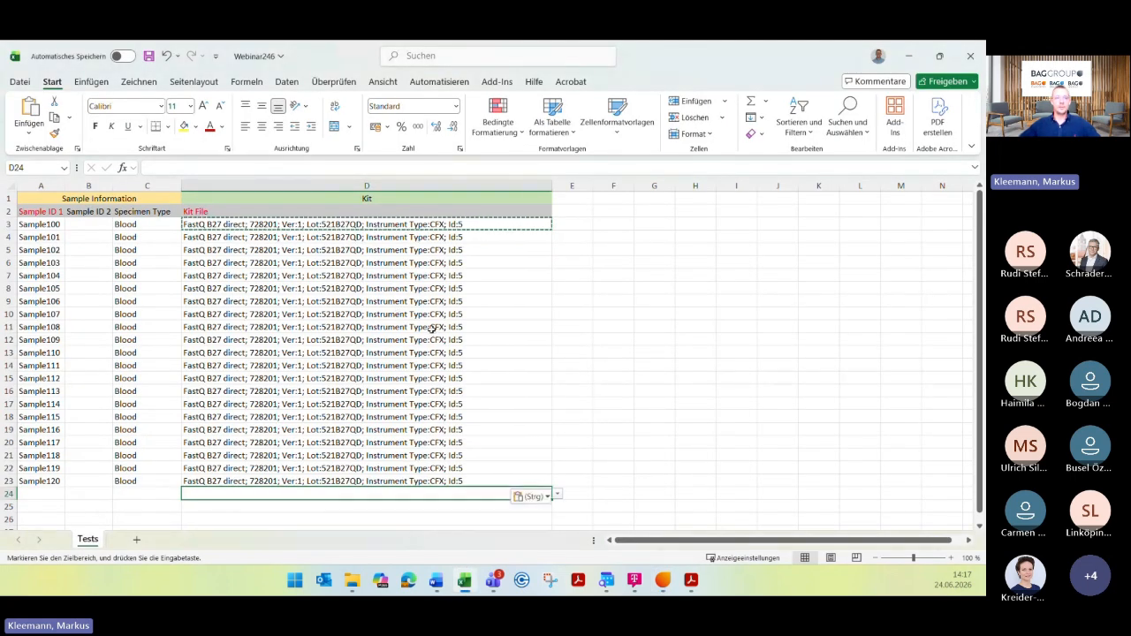
{"action": "left_click", "coordinate": [554, 404]}
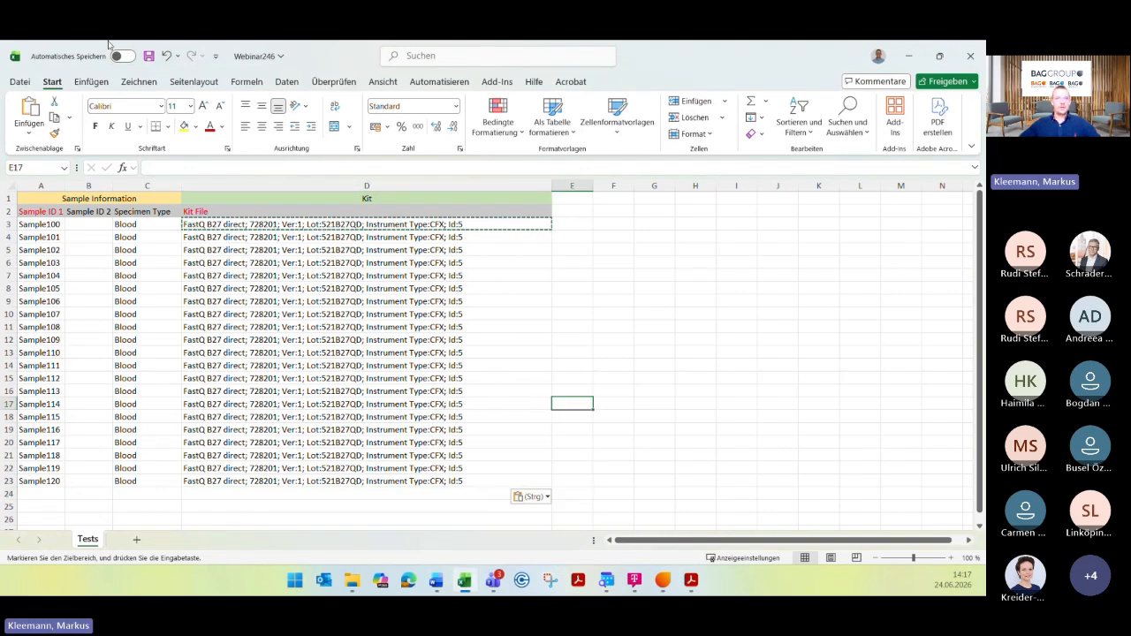
{"action": "left_click", "coordinate": [149, 56]}
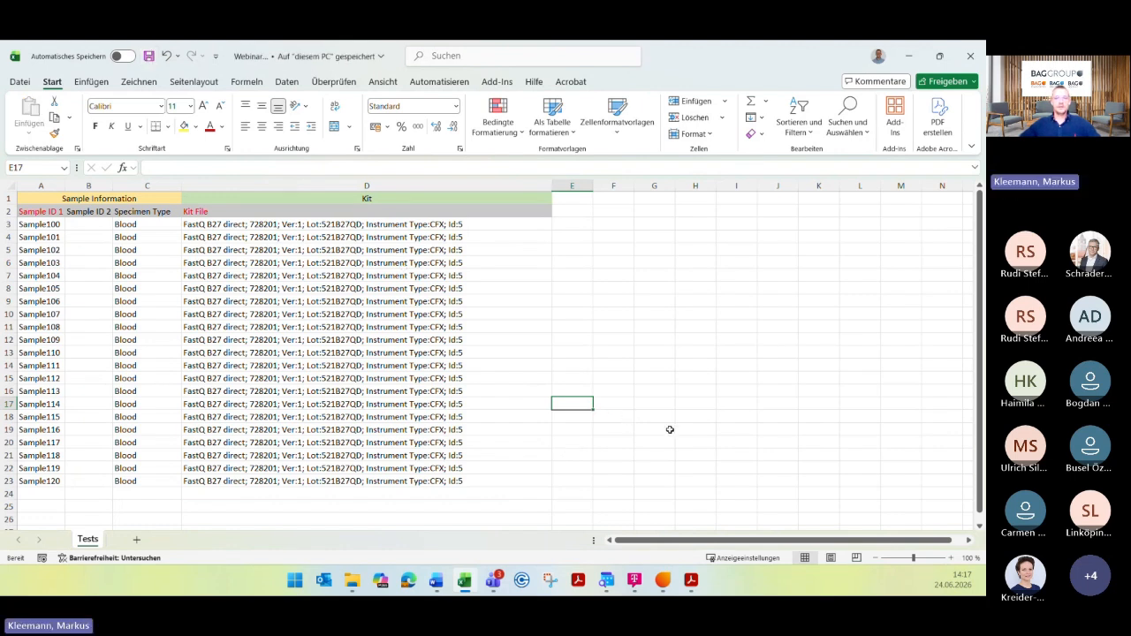
{"action": "left_click", "coordinate": [968, 59]}
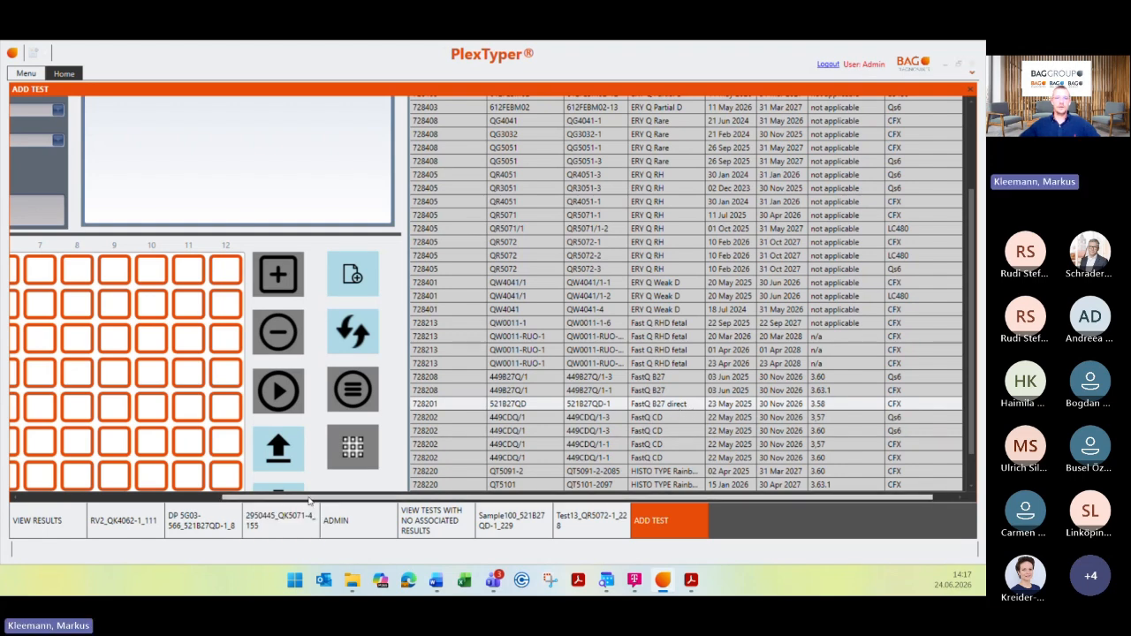
Step: Import the local Webinar246 worklist from the Desktop into the plate layout and acknowledge the plate layout check
{"action": "left_click_drag", "start_coordinate": [320, 502], "coordinate": [46, 505]}
{"action": "scroll", "coordinate": [232, 330], "scroll_direction": "down", "scroll_amount": 2}
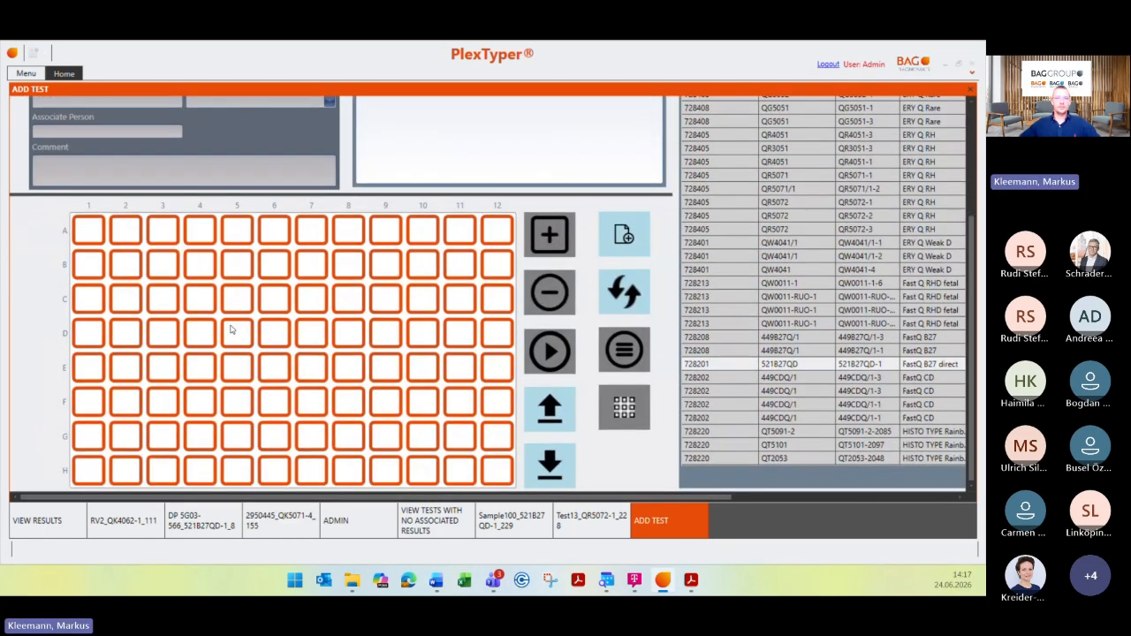
{"action": "left_click", "coordinate": [549, 409]}
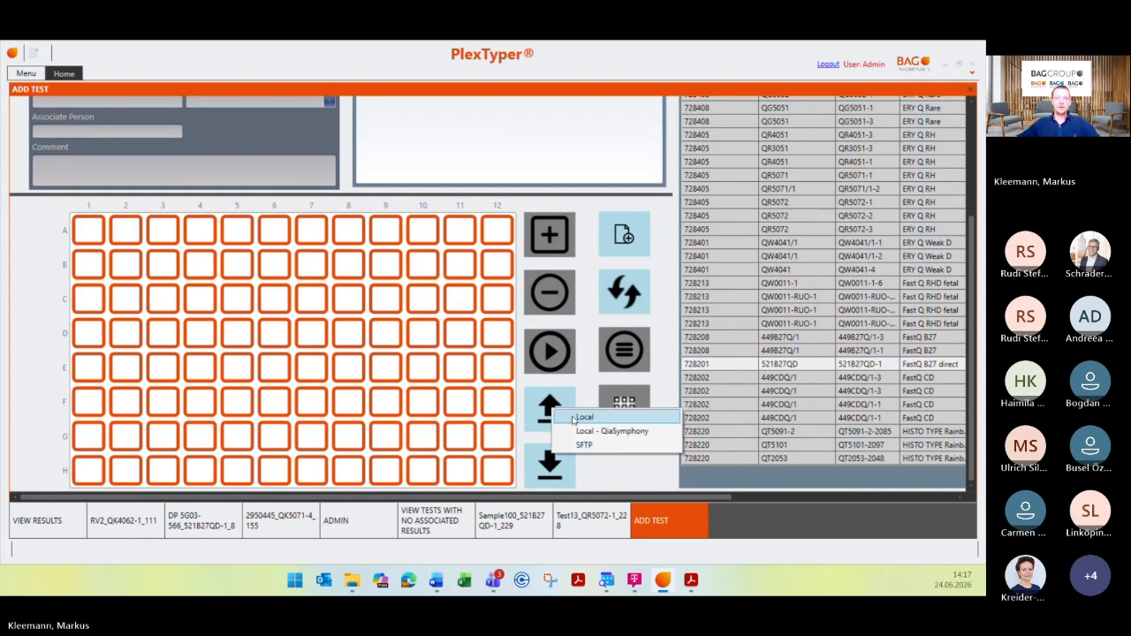
{"action": "left_click", "coordinate": [576, 418]}
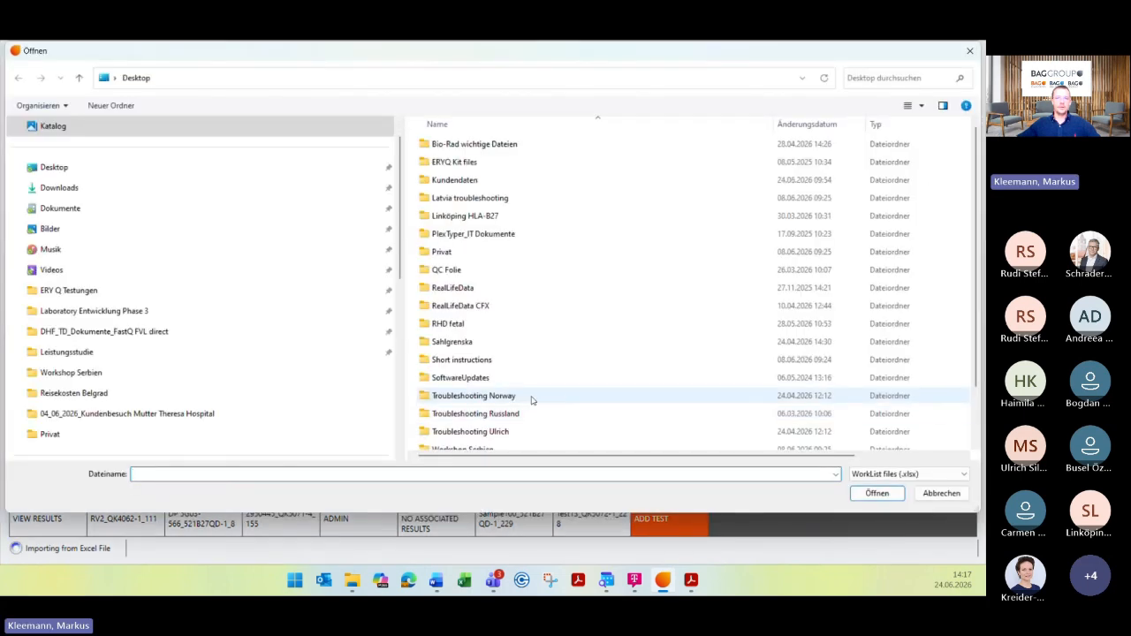
{"action": "scroll", "coordinate": [531, 400], "scroll_direction": "down", "scroll_amount": 2}
{"action": "left_click", "coordinate": [452, 443]}
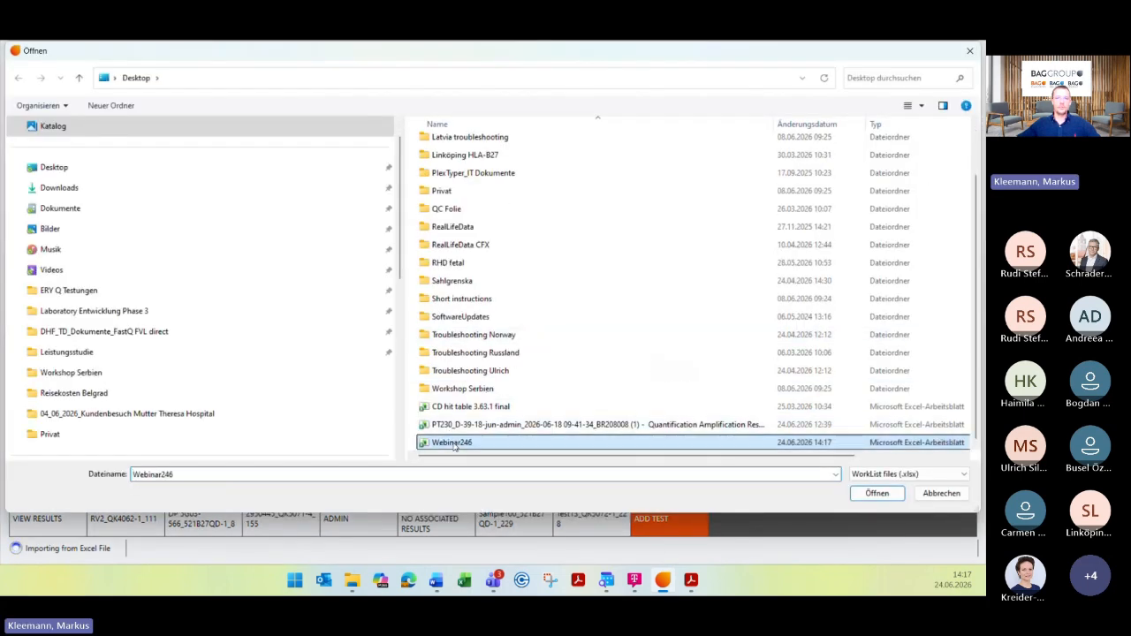
{"action": "left_click", "coordinate": [859, 493]}
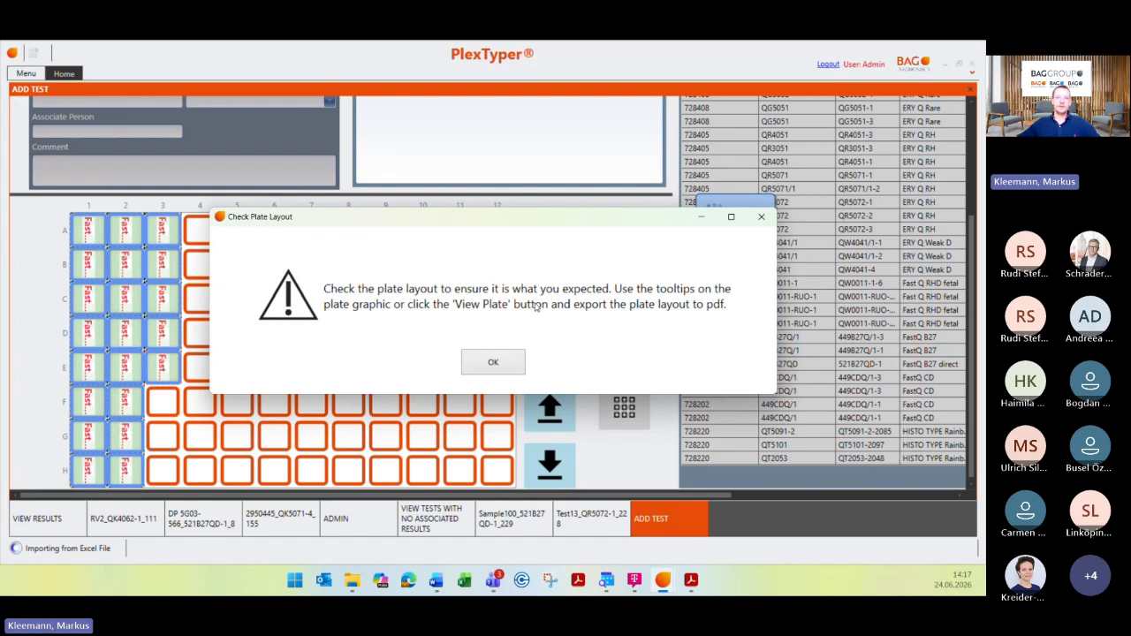
{"action": "left_click", "coordinate": [495, 368]}
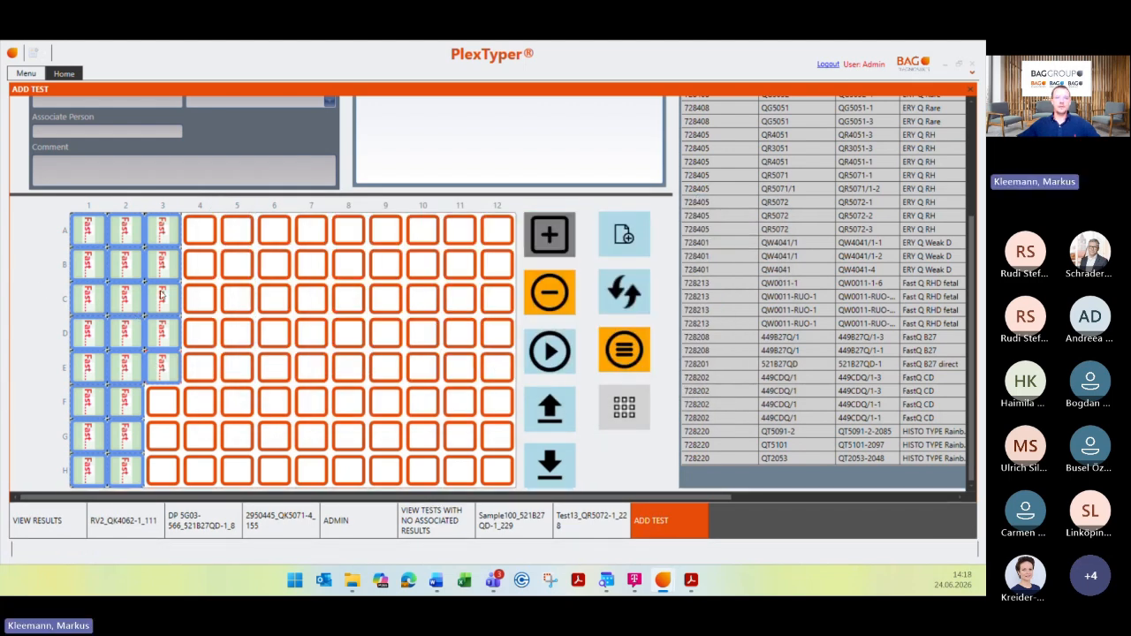
Step: View the draft plate and export its layout as a PDF to the Desktop under the suggested file name
{"action": "left_click", "coordinate": [625, 408]}
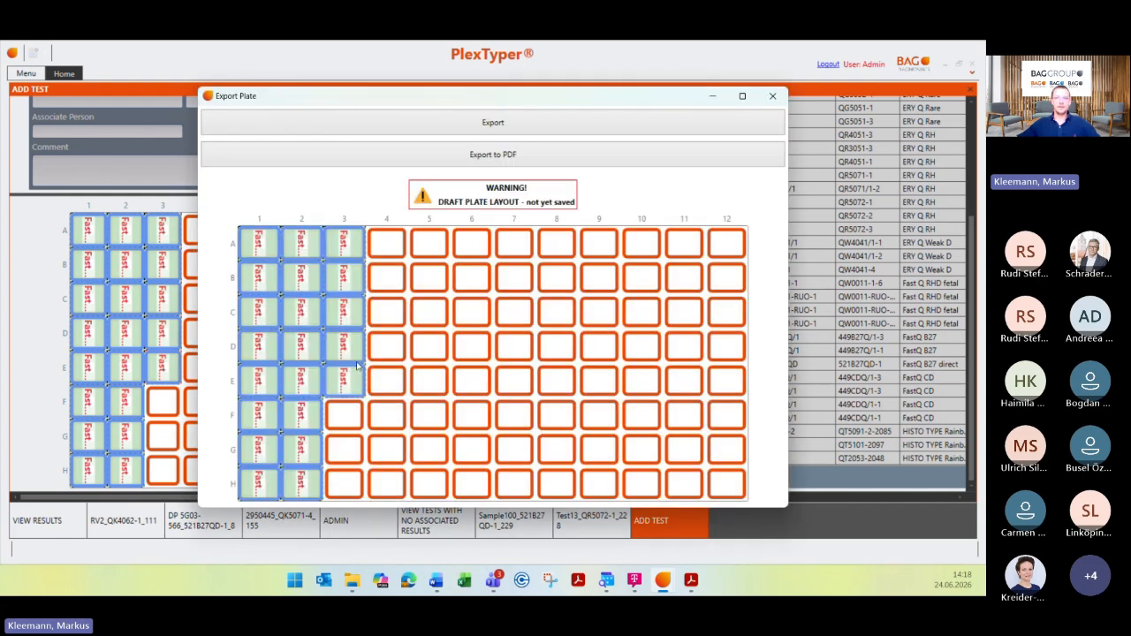
{"action": "left_click", "coordinate": [557, 156]}
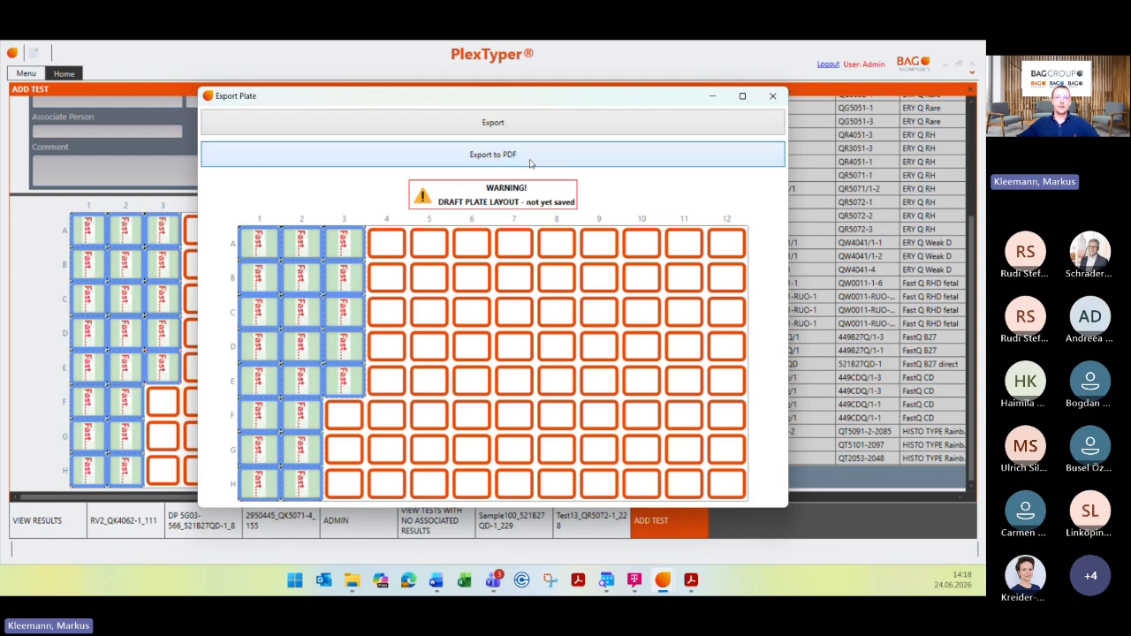
{"action": "scroll", "coordinate": [48, 233], "scroll_direction": "down", "scroll_amount": 1}
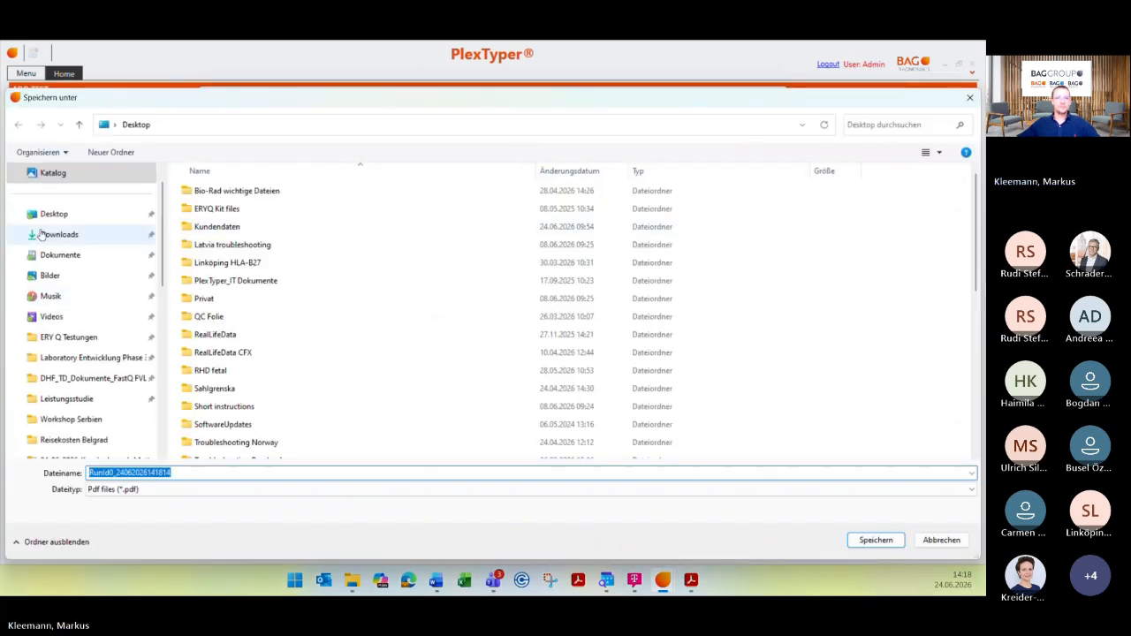
{"action": "left_click", "coordinate": [53, 215]}
{"action": "left_click", "coordinate": [876, 540]}
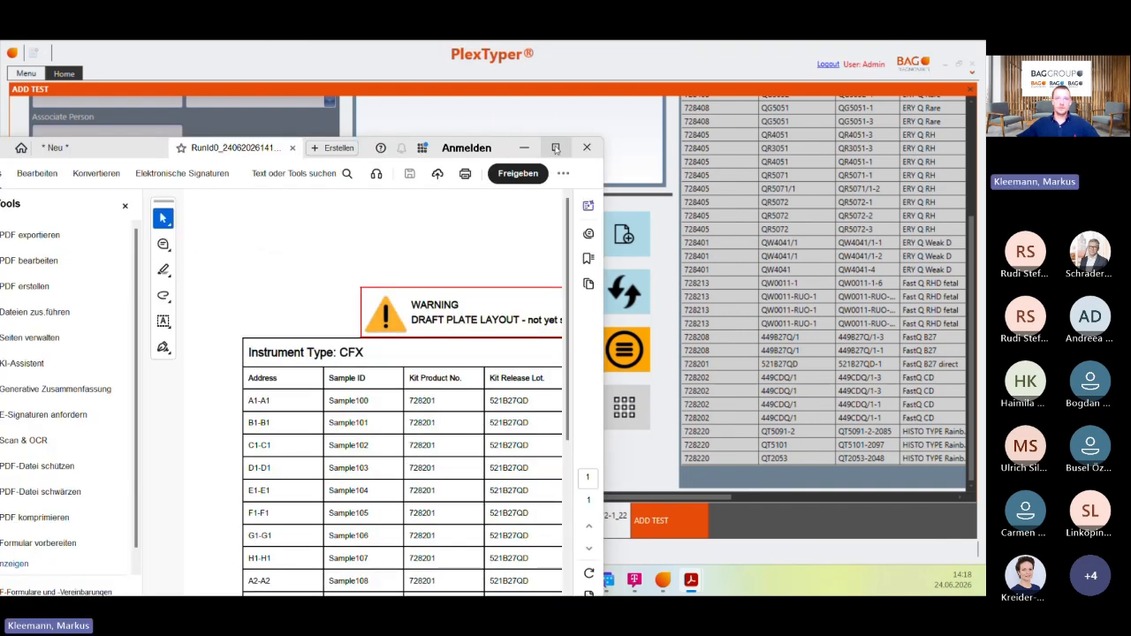
Step: Examine the addresses, sample IDs and kit details in the exported plate layout PDF, and return to PlexTyper
{"action": "left_click", "coordinate": [555, 147]}
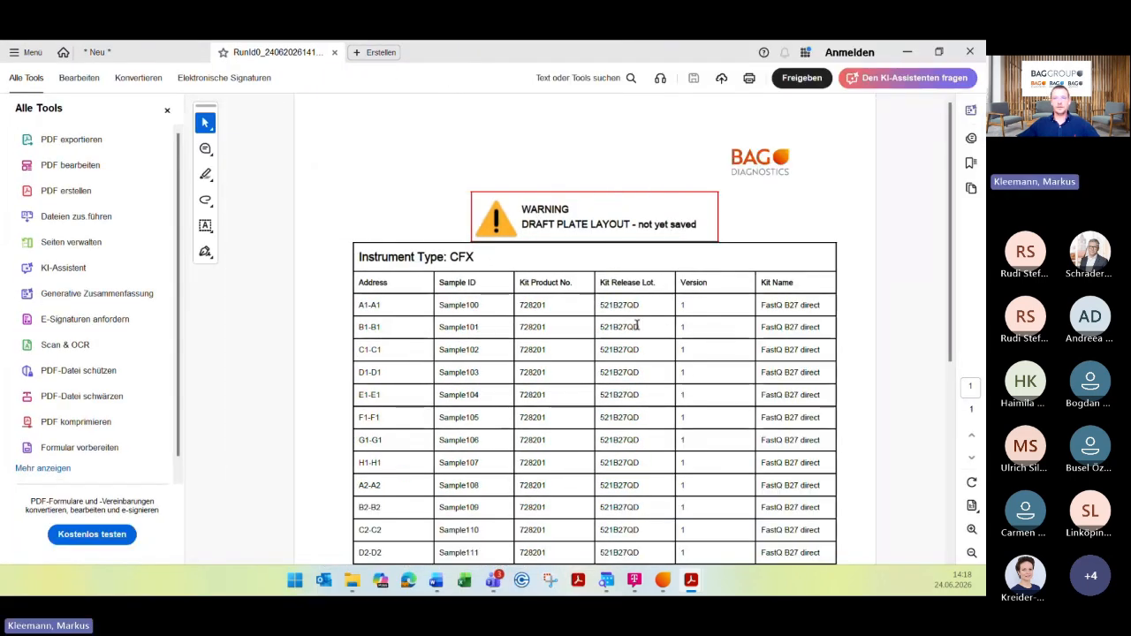
{"action": "scroll", "coordinate": [681, 333], "scroll_direction": "down", "scroll_amount": 2}
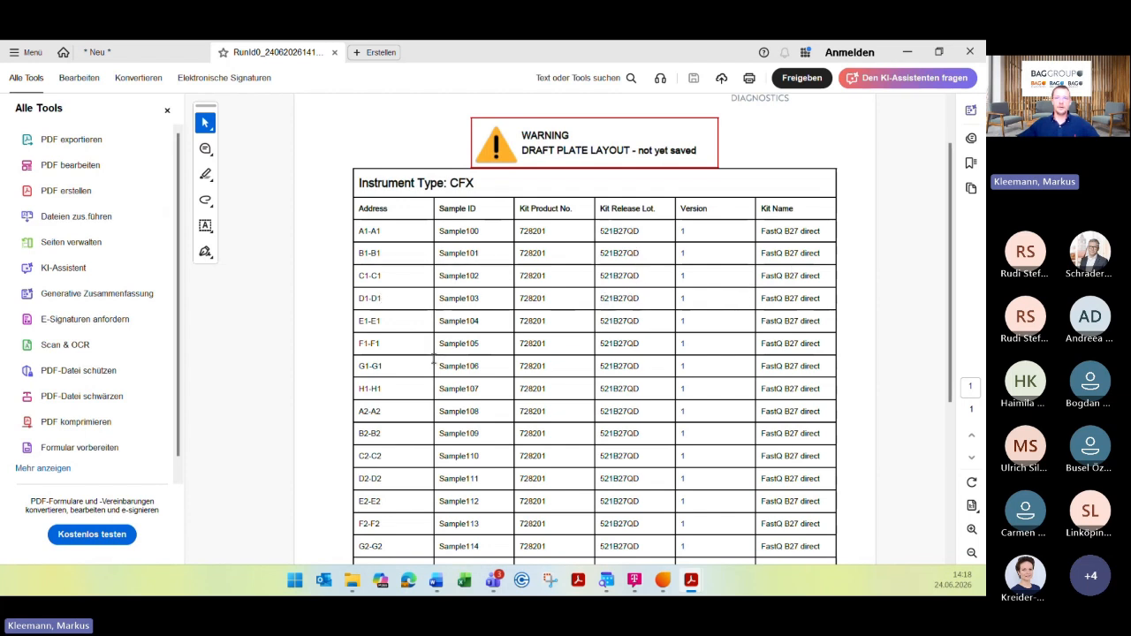
{"action": "scroll", "coordinate": [638, 366], "scroll_direction": "down", "scroll_amount": 2}
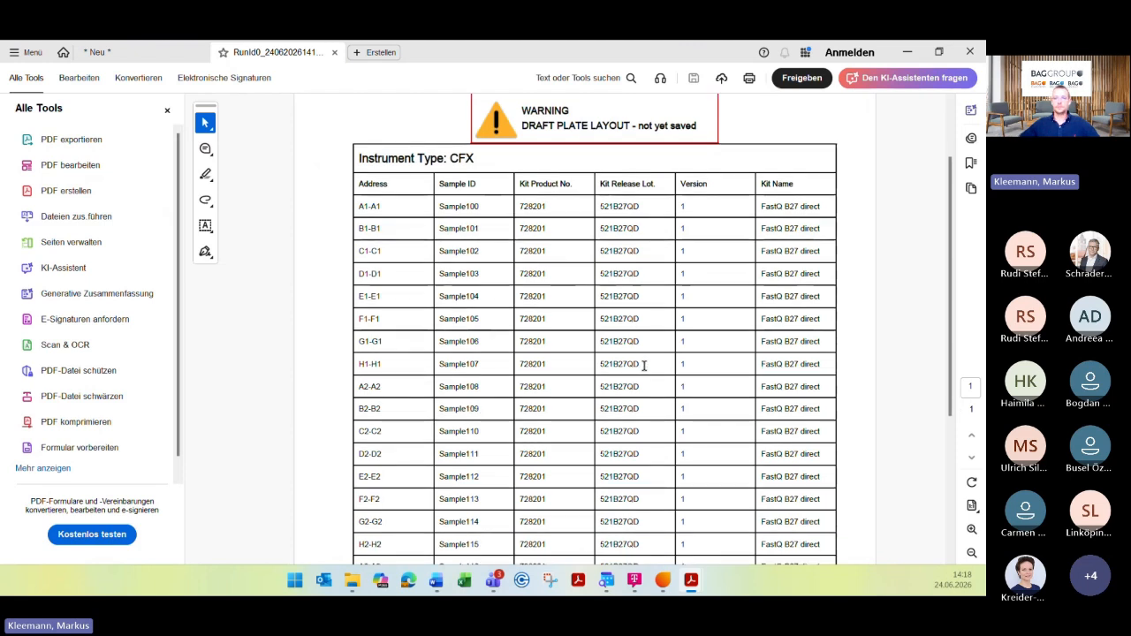
{"action": "scroll", "coordinate": [635, 347], "scroll_direction": "up", "scroll_amount": 4}
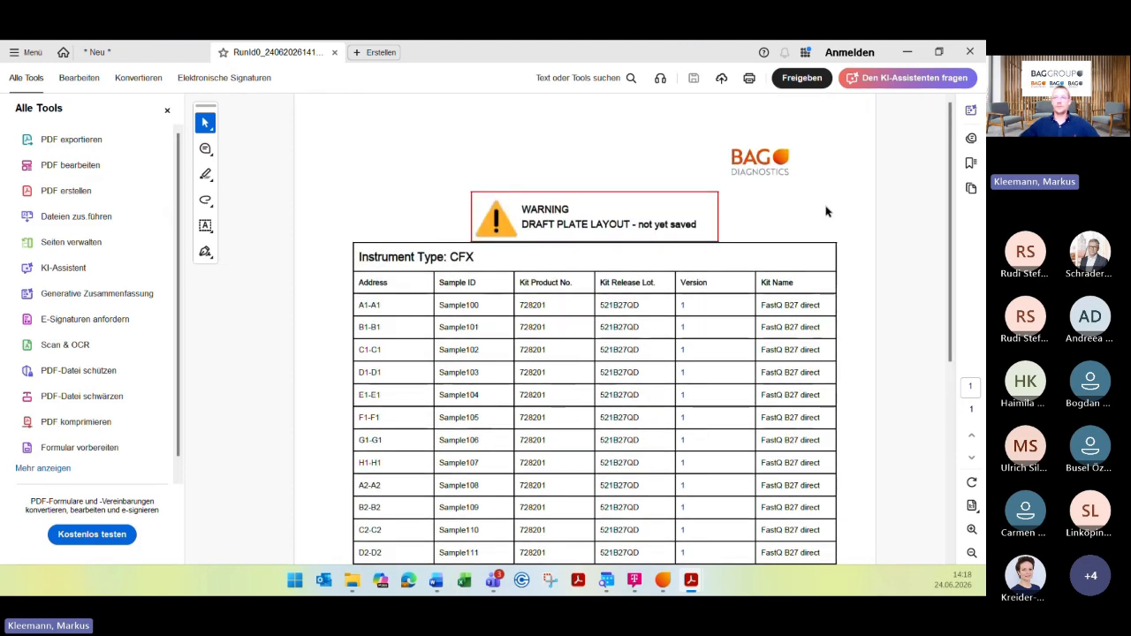
{"action": "left_click", "coordinate": [905, 53]}
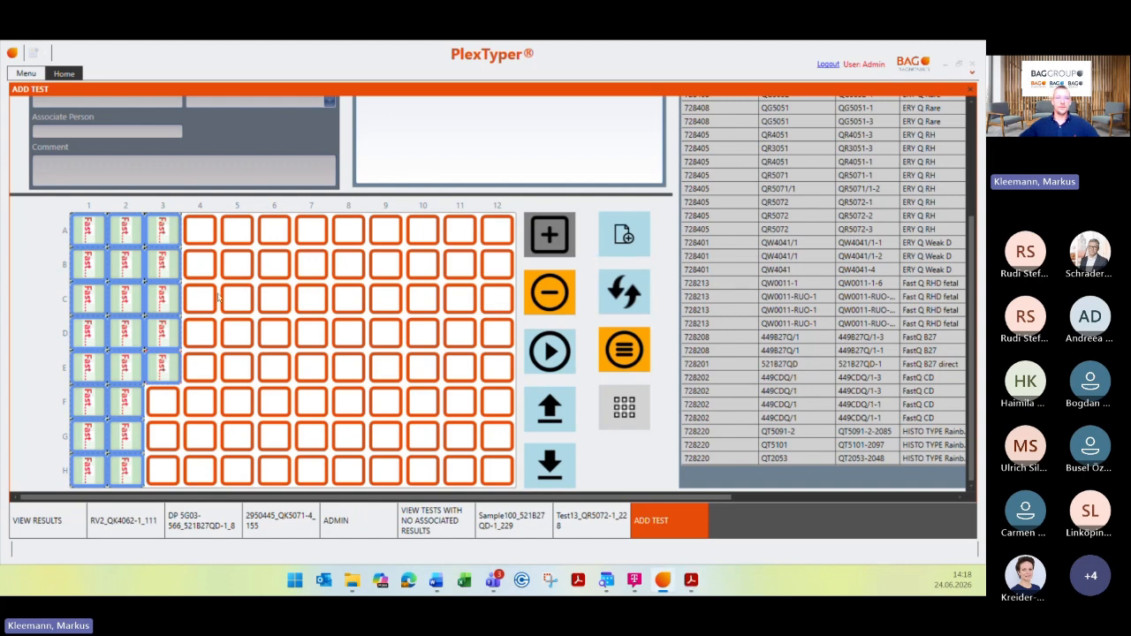
Step: Review the person, sample information and kit file sections together with the imported plate layout
{"action": "scroll", "coordinate": [479, 327], "scroll_direction": "up", "scroll_amount": 4}
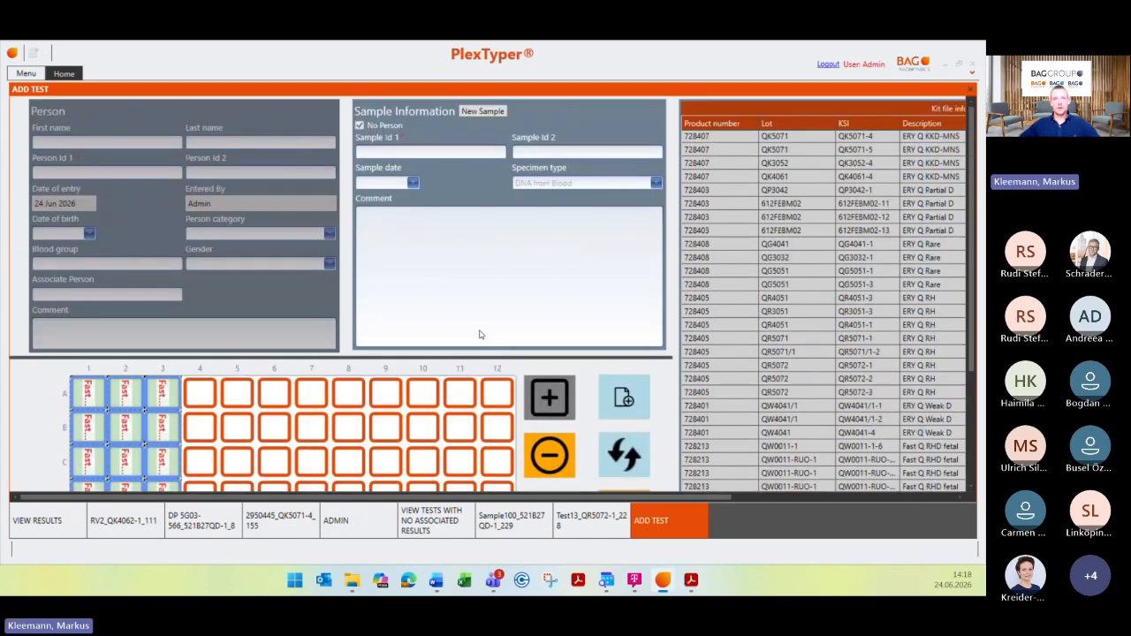
{"action": "scroll", "coordinate": [479, 334], "scroll_direction": "down", "scroll_amount": 4}
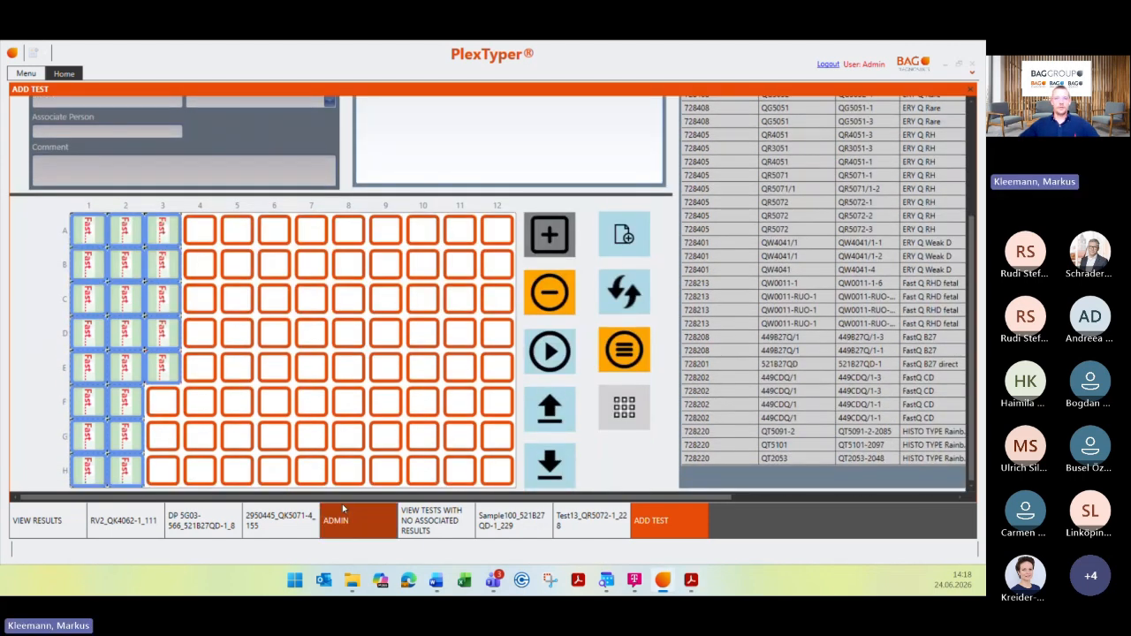
{"action": "left_click_drag", "start_coordinate": [341, 503], "coordinate": [379, 502]}
{"action": "scroll", "coordinate": [305, 344], "scroll_direction": "up", "scroll_amount": 4}
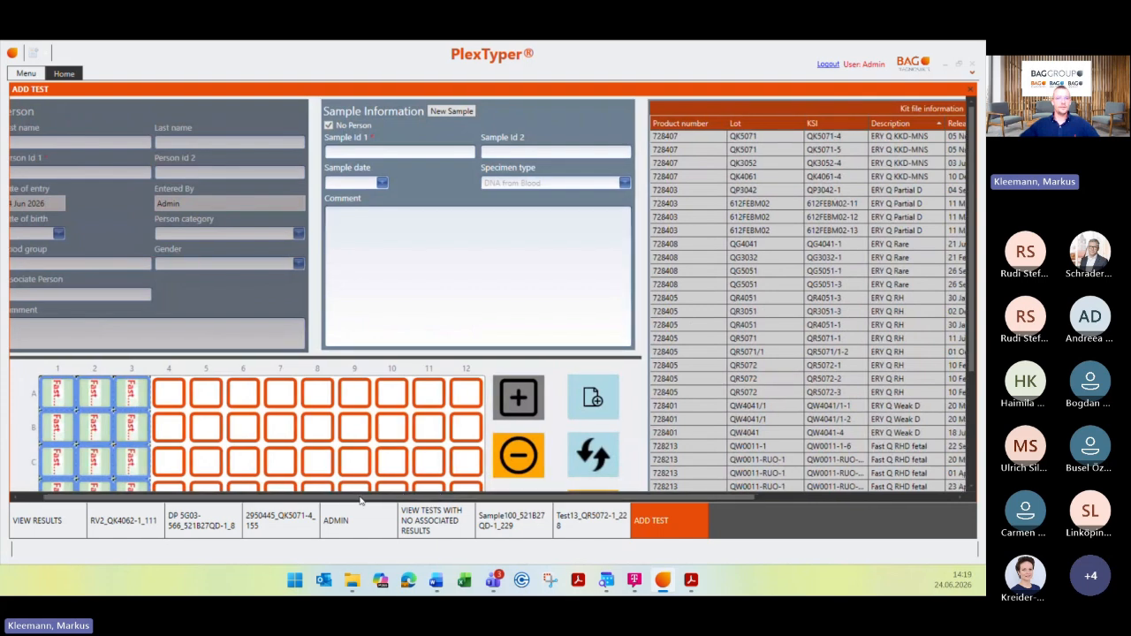
{"action": "scroll", "coordinate": [442, 344], "scroll_direction": "left", "scroll_amount": 2}
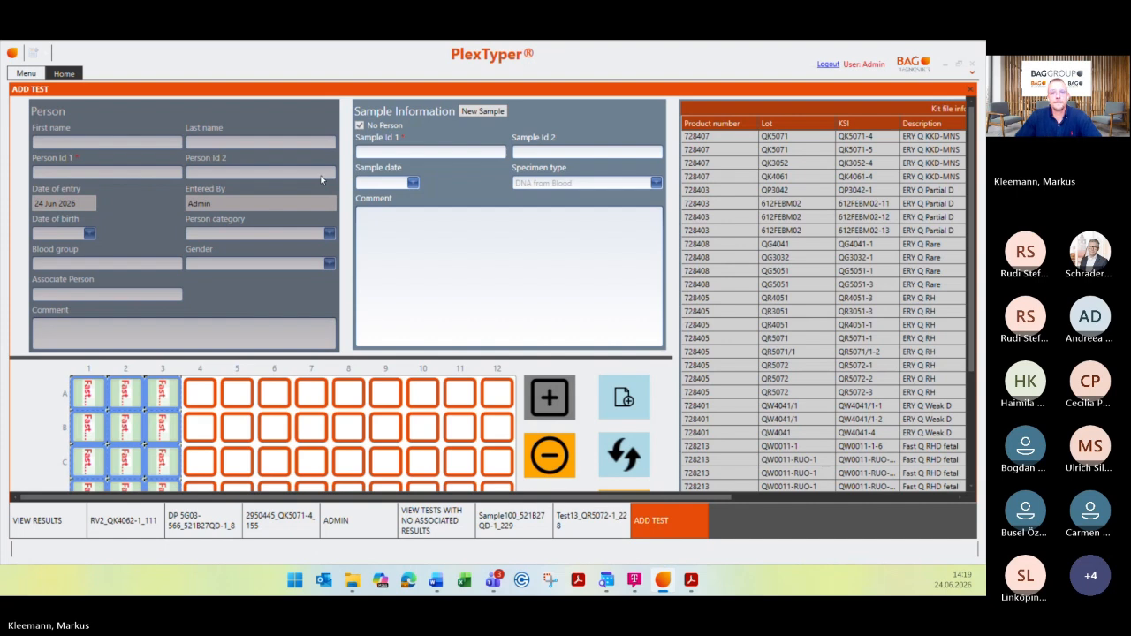
{"action": "scroll", "coordinate": [479, 334], "scroll_direction": "down", "scroll_amount": 2}
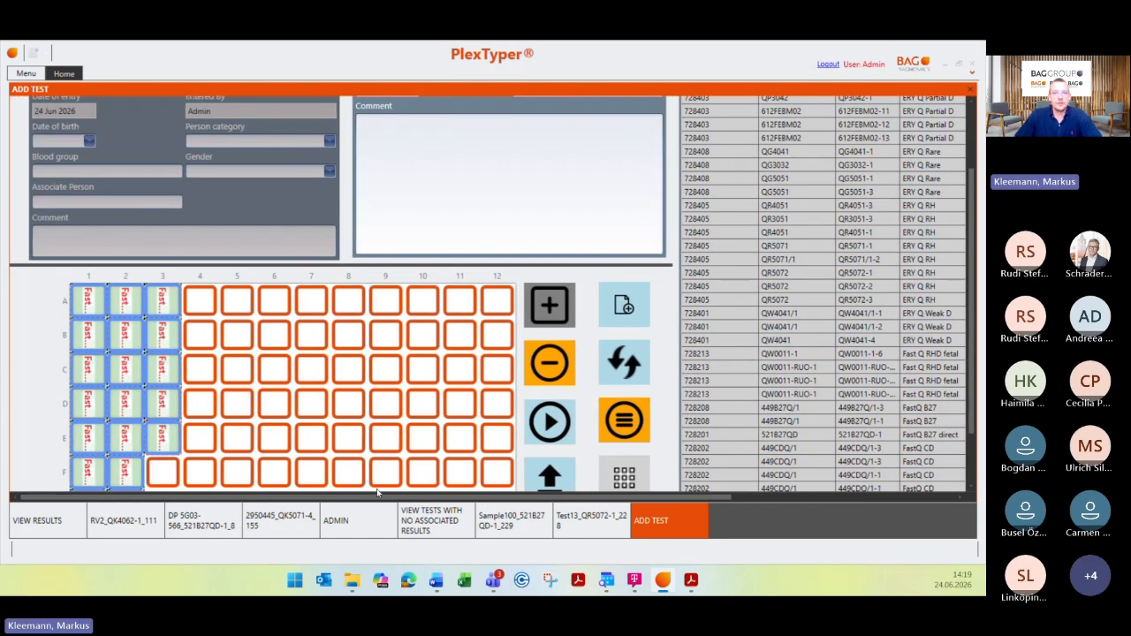
{"action": "scroll", "coordinate": [372, 468], "scroll_direction": "down", "scroll_amount": 1}
{"action": "scroll", "coordinate": [389, 339], "scroll_direction": "down", "scroll_amount": 1}
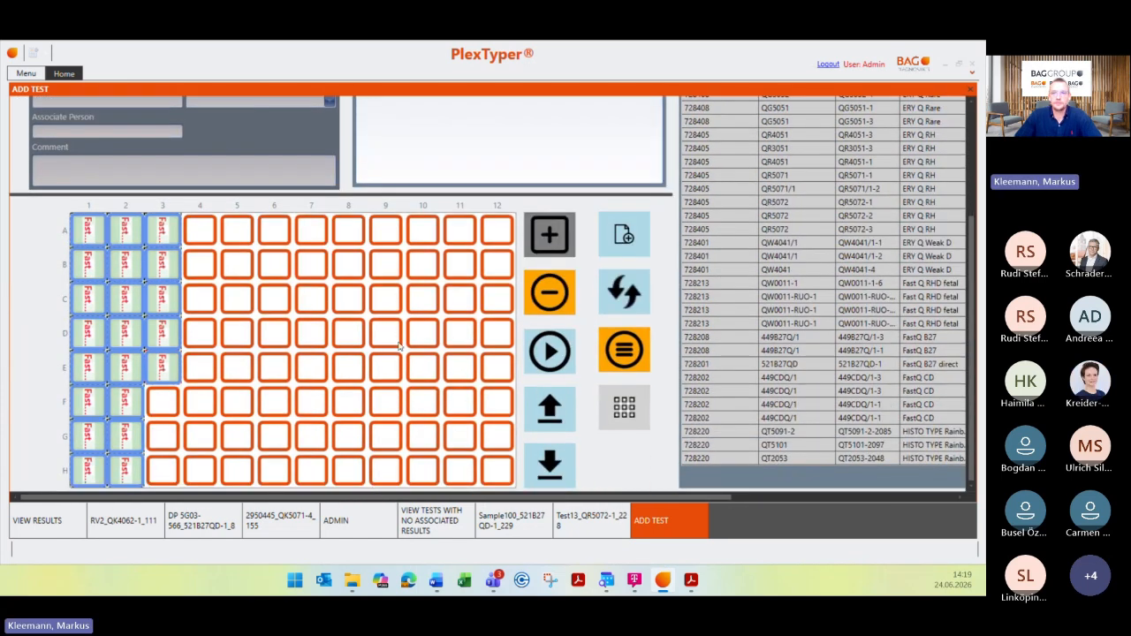
Step: Create the tests from the imported plate layout and view the summary of the Sample100 test
{"action": "scroll", "coordinate": [398, 347], "scroll_direction": "up", "scroll_amount": 3}
{"action": "scroll", "coordinate": [397, 337], "scroll_direction": "down", "scroll_amount": 3}
{"action": "left_click", "coordinate": [554, 354]}
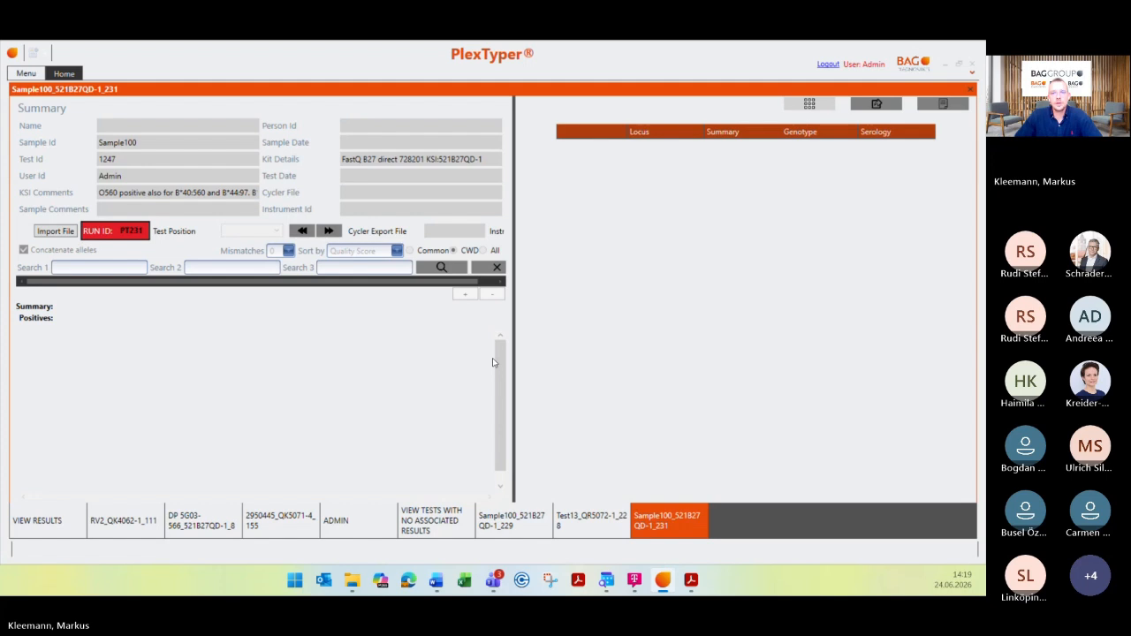
{"action": "left_click_drag", "start_coordinate": [501, 392], "coordinate": [501, 424]}
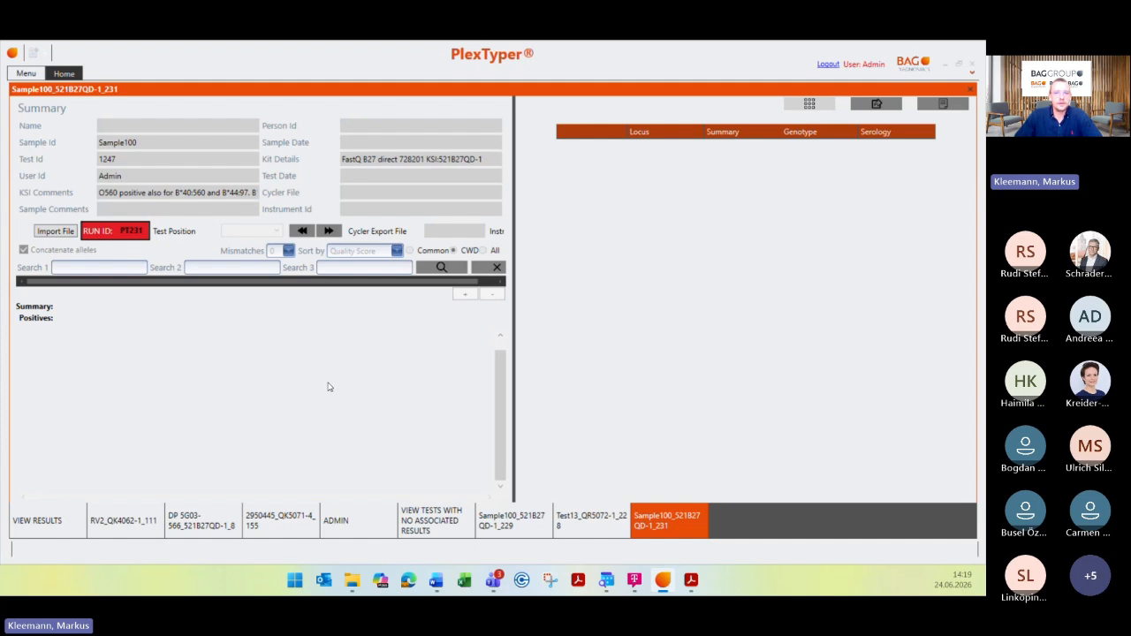
Step: Open the RV2_QK4062-1_111 result and examine its reaction pattern and quality score bars
{"action": "left_click", "coordinate": [128, 526]}
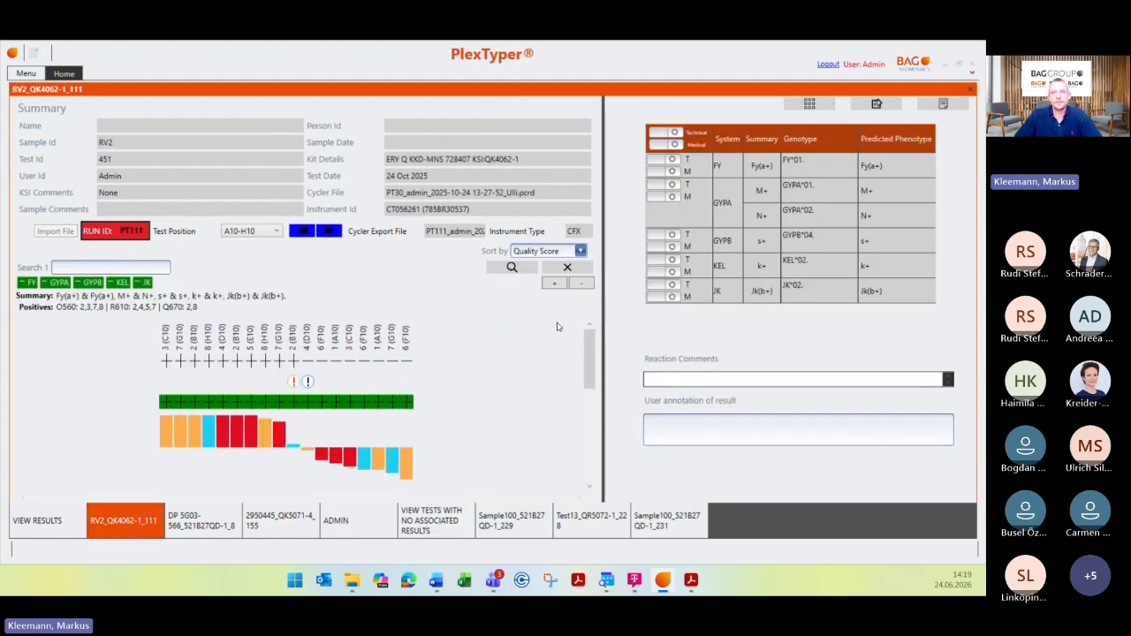
{"action": "scroll", "coordinate": [555, 326], "scroll_direction": "down", "scroll_amount": 1}
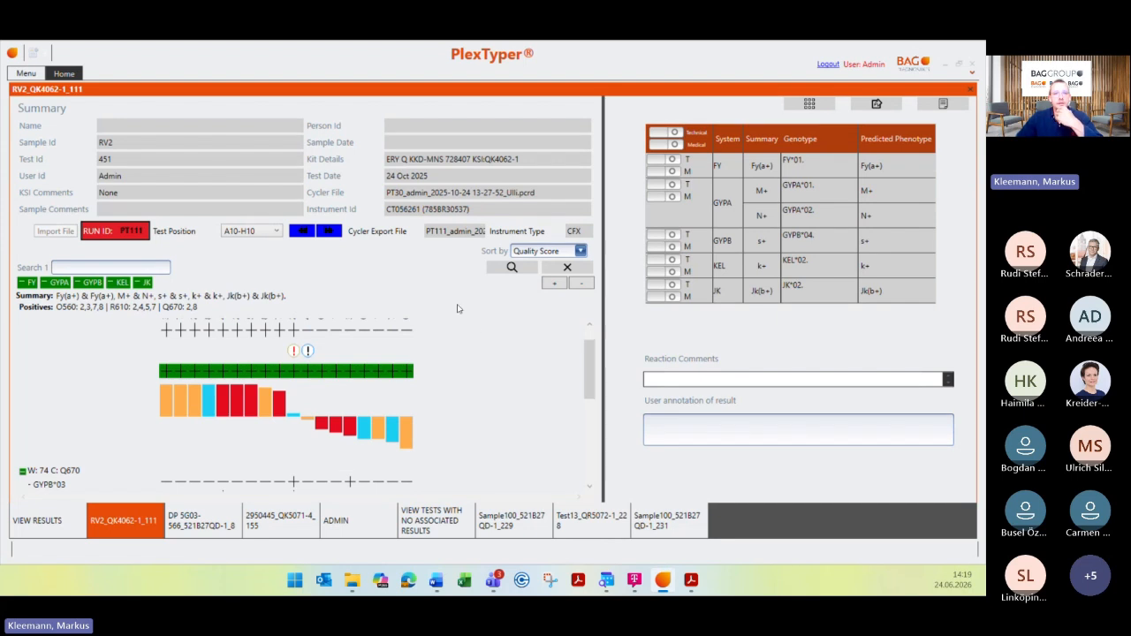
{"action": "scroll", "coordinate": [451, 338], "scroll_direction": "up", "scroll_amount": 1}
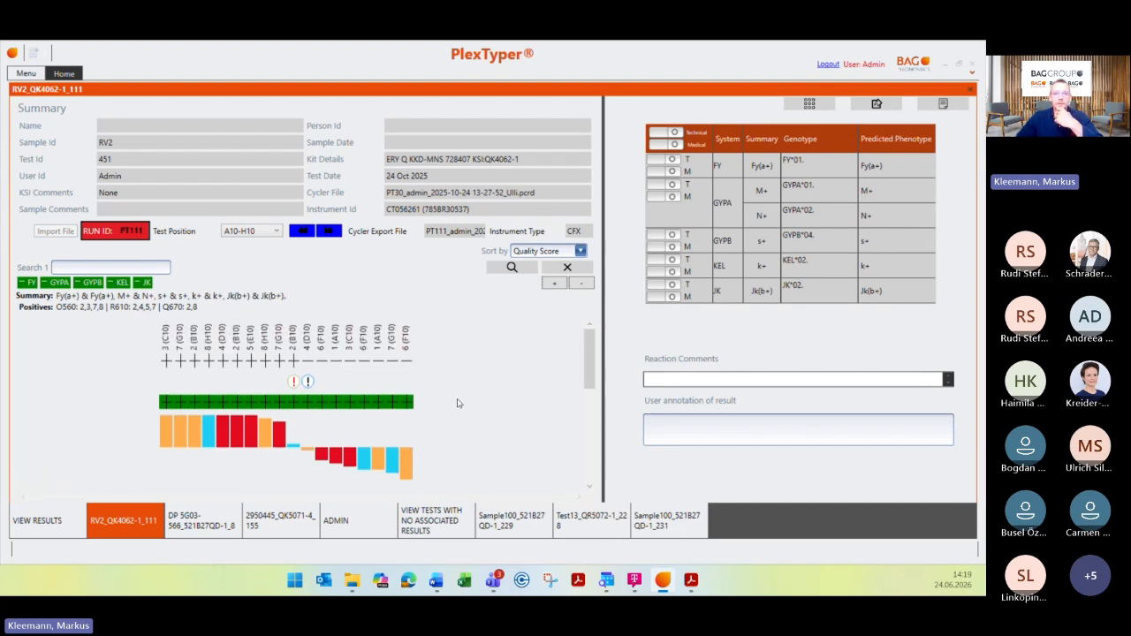
{"action": "scroll", "coordinate": [459, 397], "scroll_direction": "down", "scroll_amount": 1}
{"action": "scroll", "coordinate": [459, 397], "scroll_direction": "up", "scroll_amount": 1}
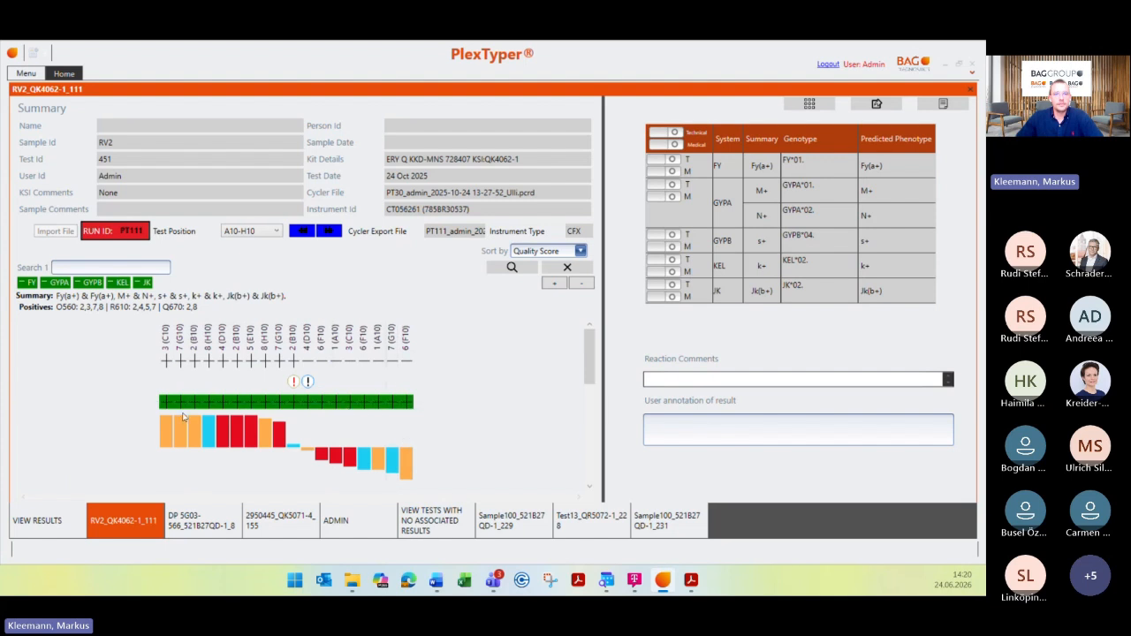
{"action": "mouse_move", "coordinate": [403, 404]}
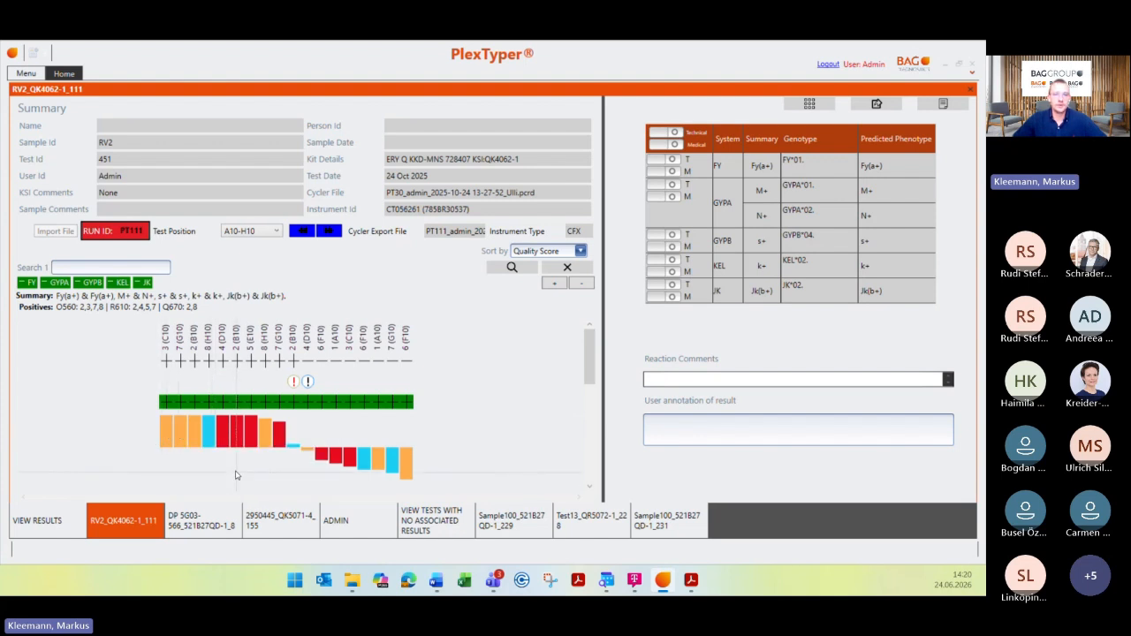
Step: Compare the RV2 reaction pattern sorted by Reaction Number with the Quality Score order, leaving it sorted by Quality Score
{"action": "left_click", "coordinate": [581, 253]}
{"action": "left_click", "coordinate": [555, 266]}
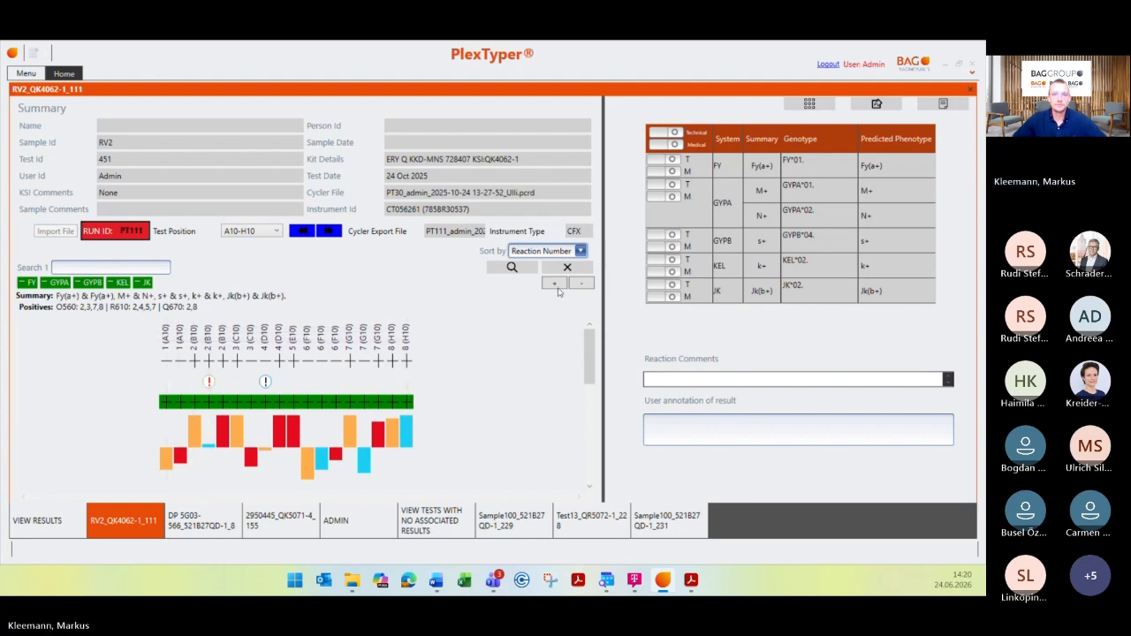
{"action": "left_click", "coordinate": [580, 251]}
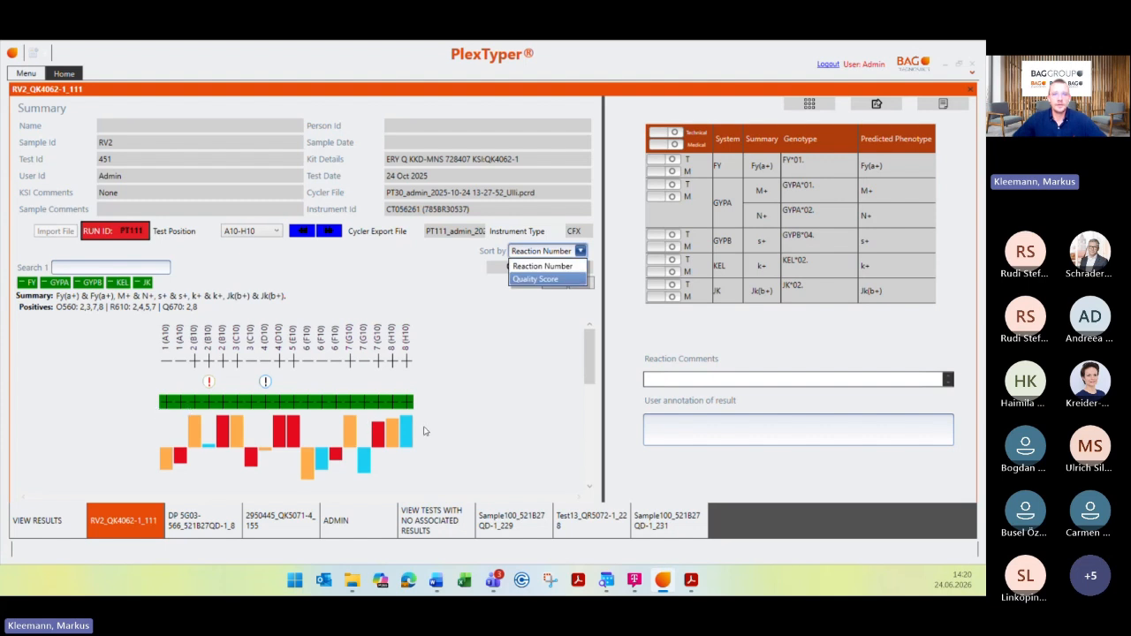
{"action": "left_click", "coordinate": [531, 279]}
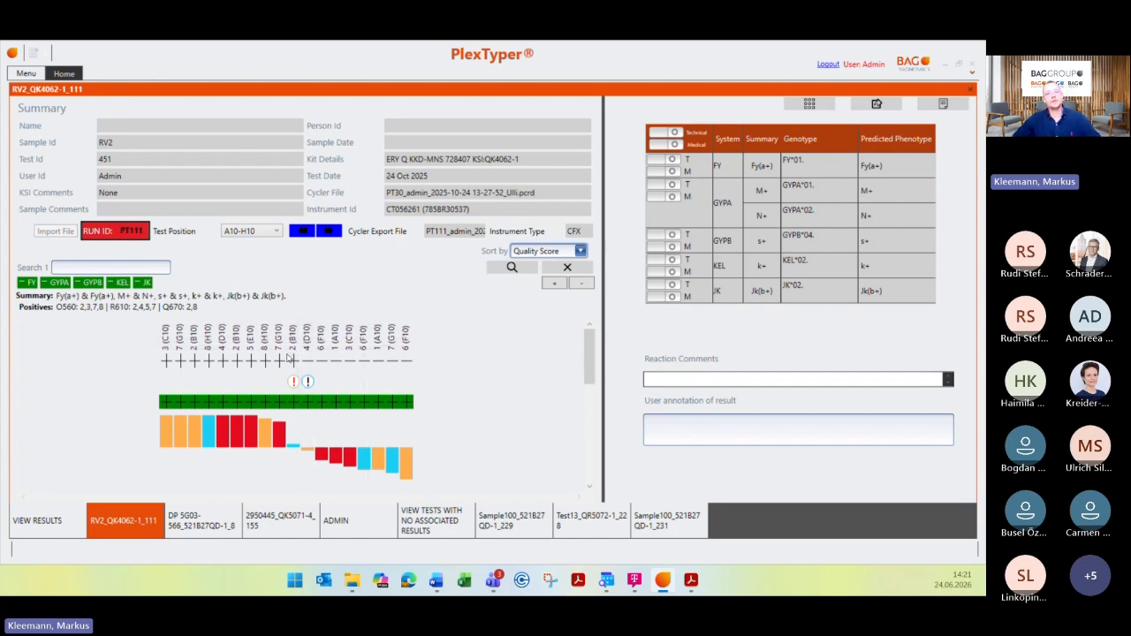
Step: Examine the well, channel and score details of the quality score bars and the reaction pattern beneath them
{"action": "mouse_move", "coordinate": [167, 427]}
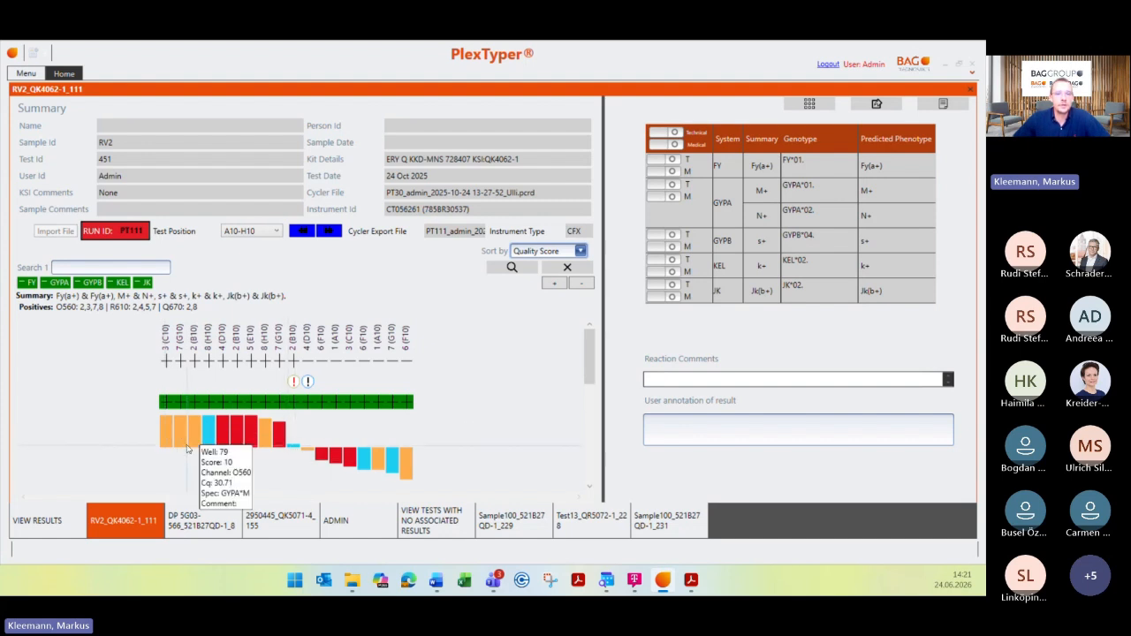
{"action": "mouse_move", "coordinate": [210, 446]}
{"action": "mouse_move", "coordinate": [282, 450]}
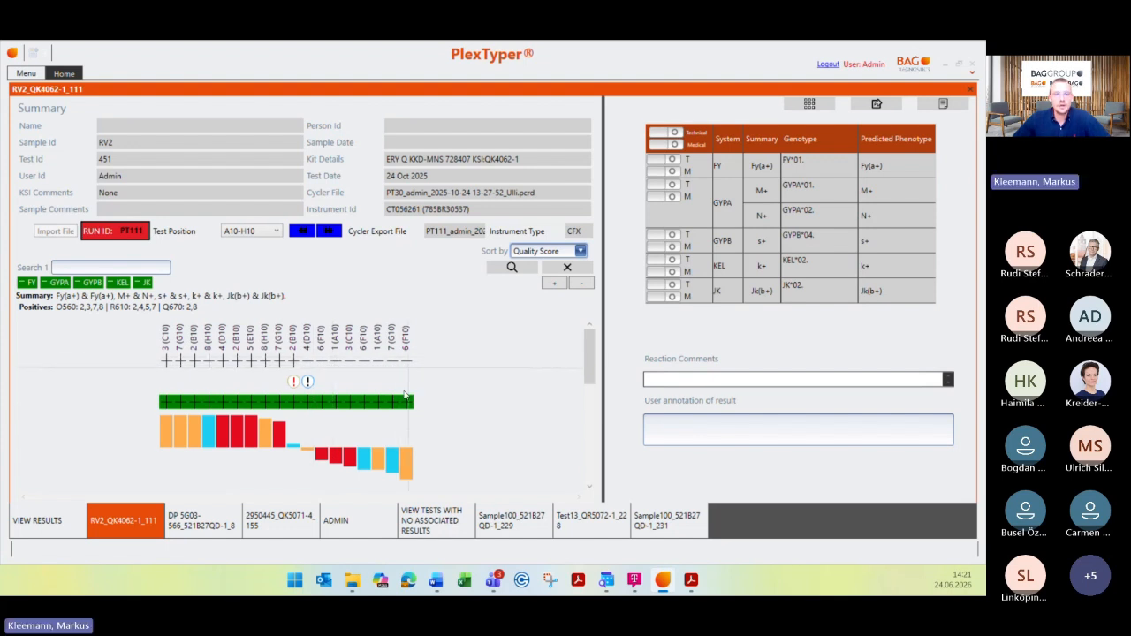
{"action": "mouse_move", "coordinate": [308, 405]}
{"action": "scroll", "coordinate": [420, 425], "scroll_direction": "down", "scroll_amount": 1}
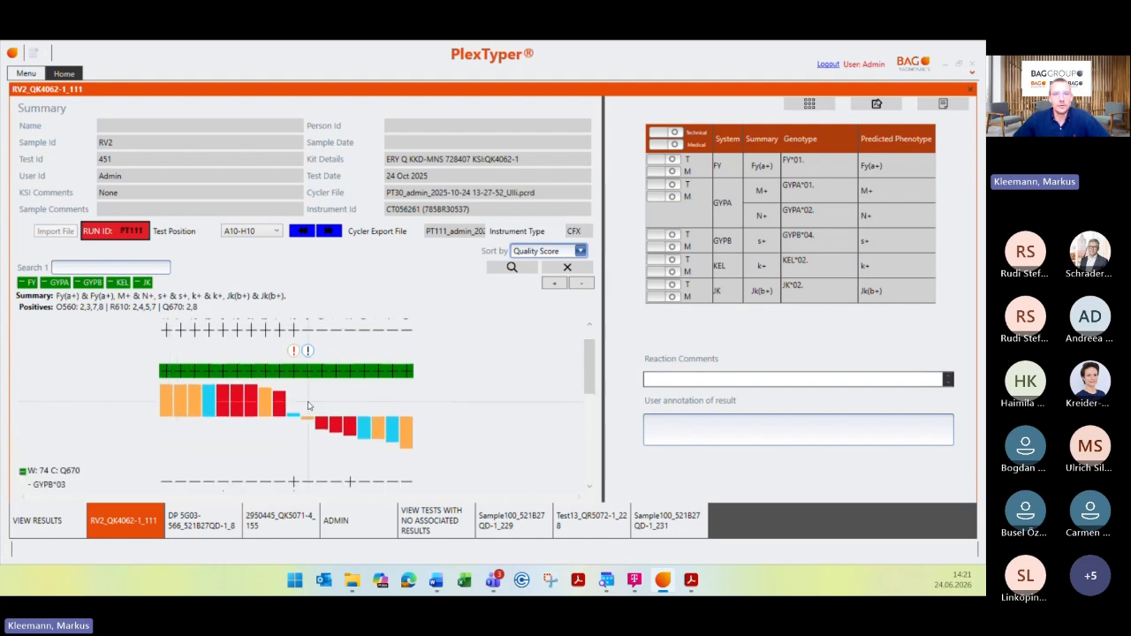
{"action": "scroll", "coordinate": [266, 420], "scroll_direction": "up", "scroll_amount": 1}
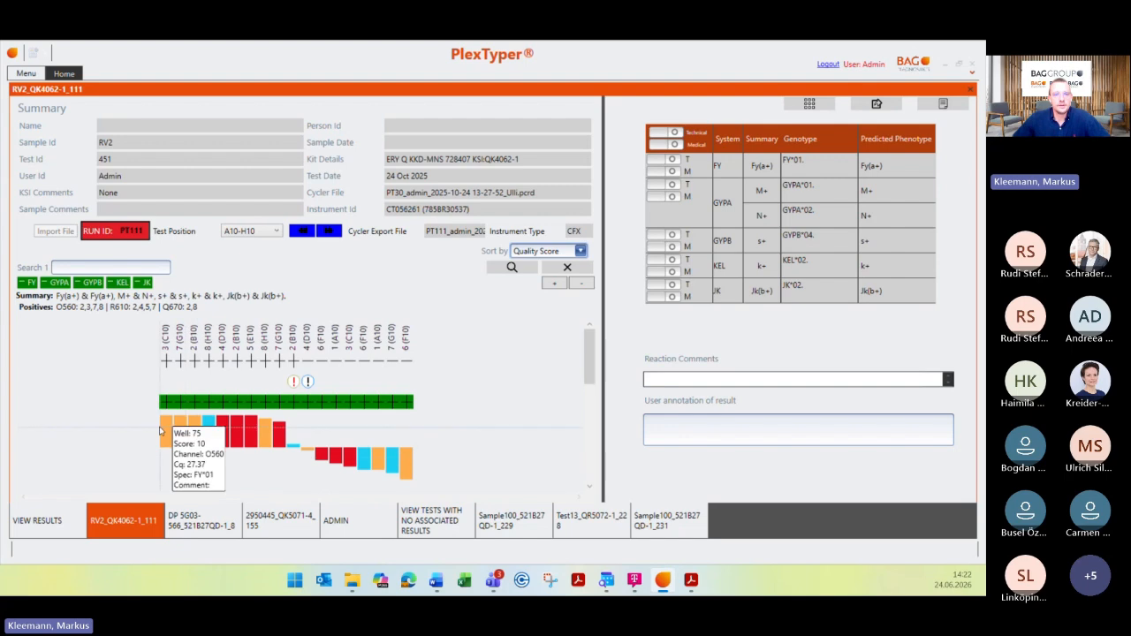
Step: Open the data review for well C10, channel O560, and compare the current test with previous positive and negative calls
{"action": "left_click", "coordinate": [162, 431]}
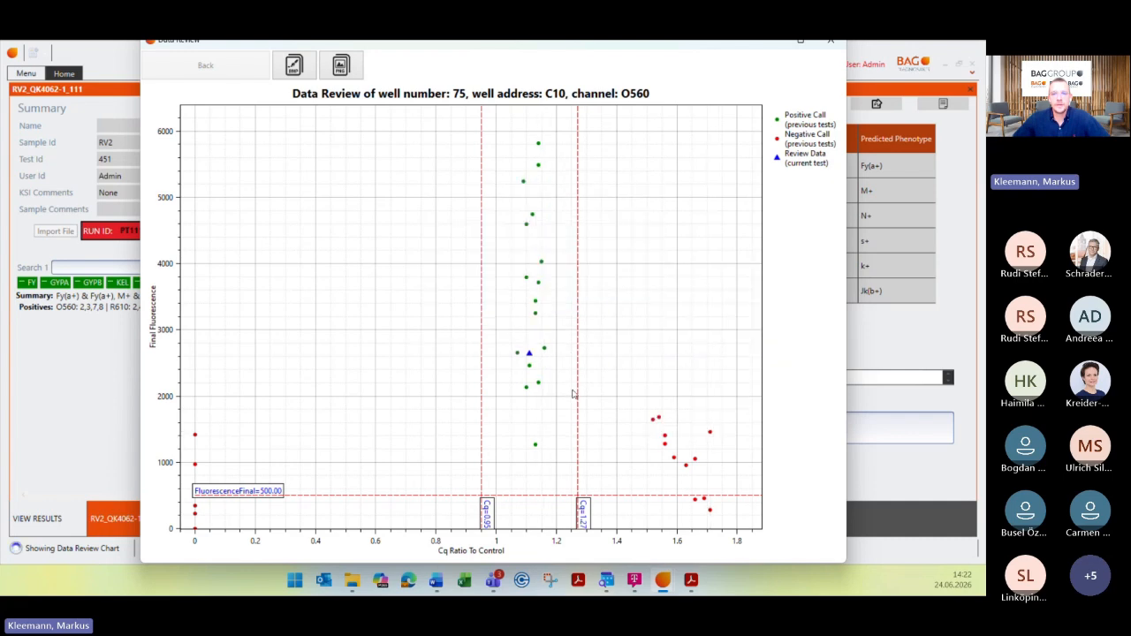
{"action": "mouse_move", "coordinate": [541, 262]}
{"action": "mouse_move", "coordinate": [540, 315]}
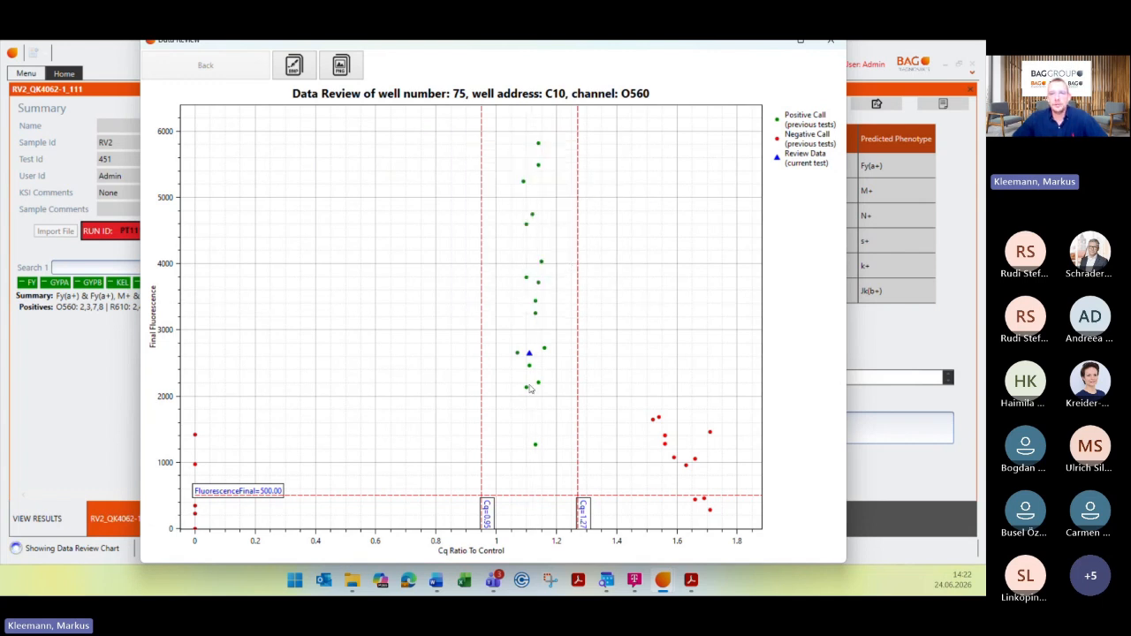
{"action": "mouse_move", "coordinate": [531, 361]}
Step: View the current test's amplification curves for well C10, examine the O560 and FAM Cq markers, and return to the data review
{"action": "left_click", "coordinate": [530, 354]}
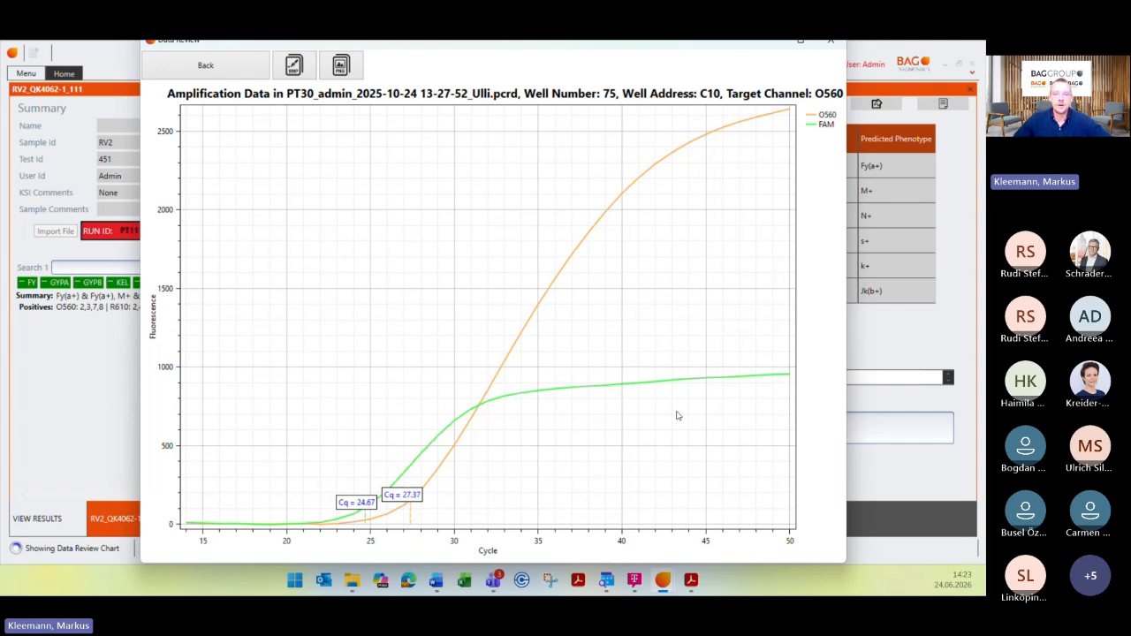
{"action": "mouse_move", "coordinate": [671, 397]}
{"action": "mouse_move", "coordinate": [621, 387]}
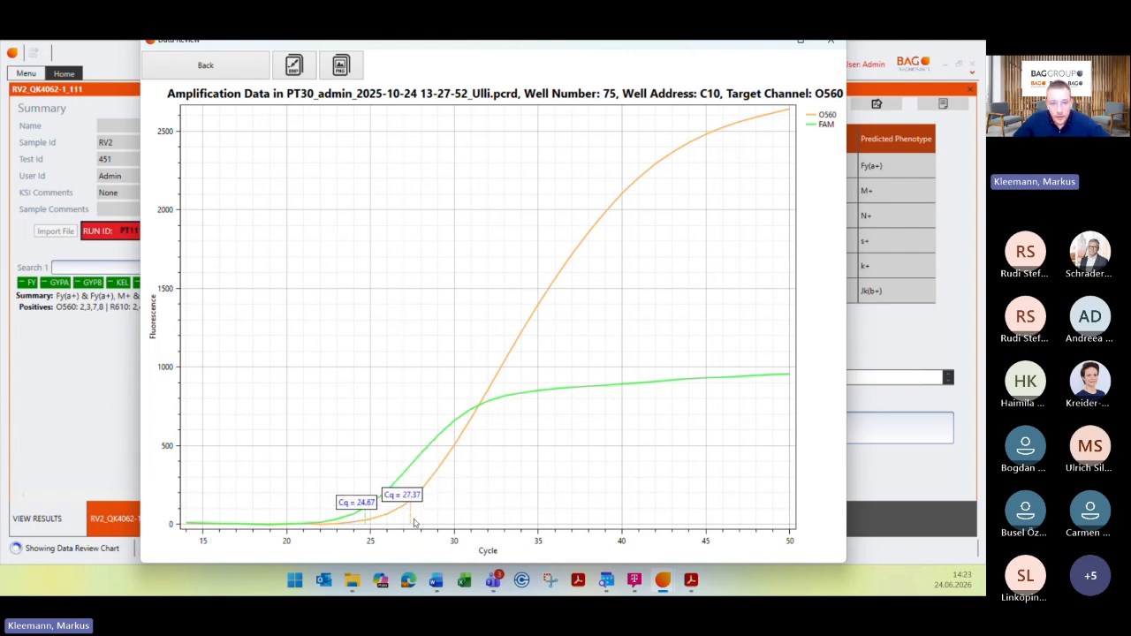
{"action": "mouse_move", "coordinate": [366, 514]}
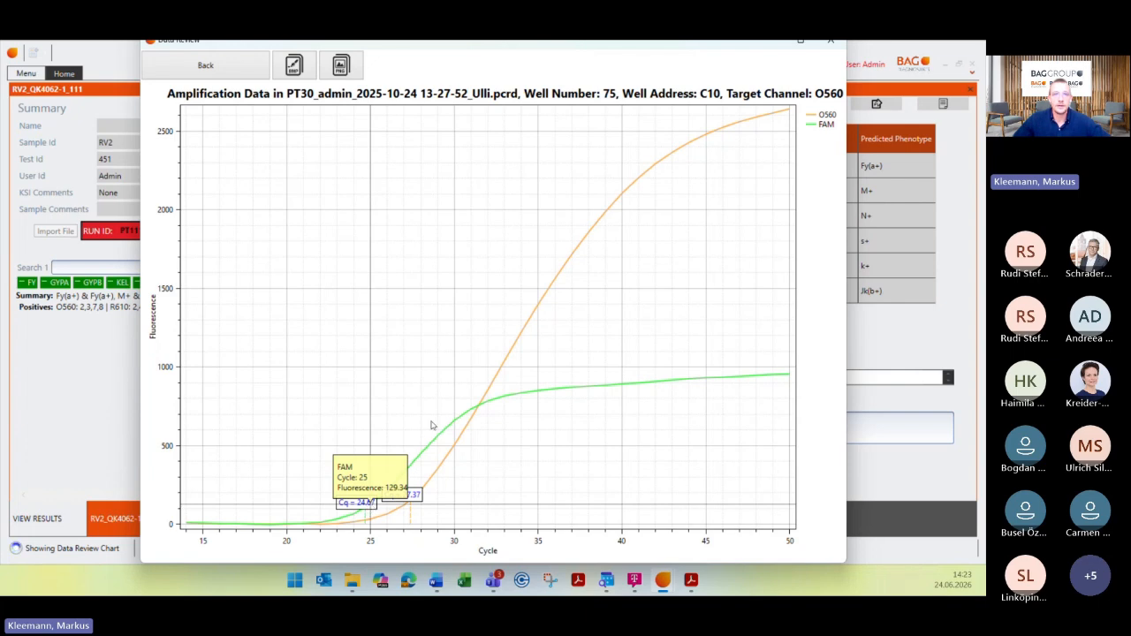
{"action": "left_click", "coordinate": [242, 68]}
Step: Review the current test's point details and trace its O560 curve again for well C10, and close the data review
{"action": "mouse_move", "coordinate": [530, 355]}
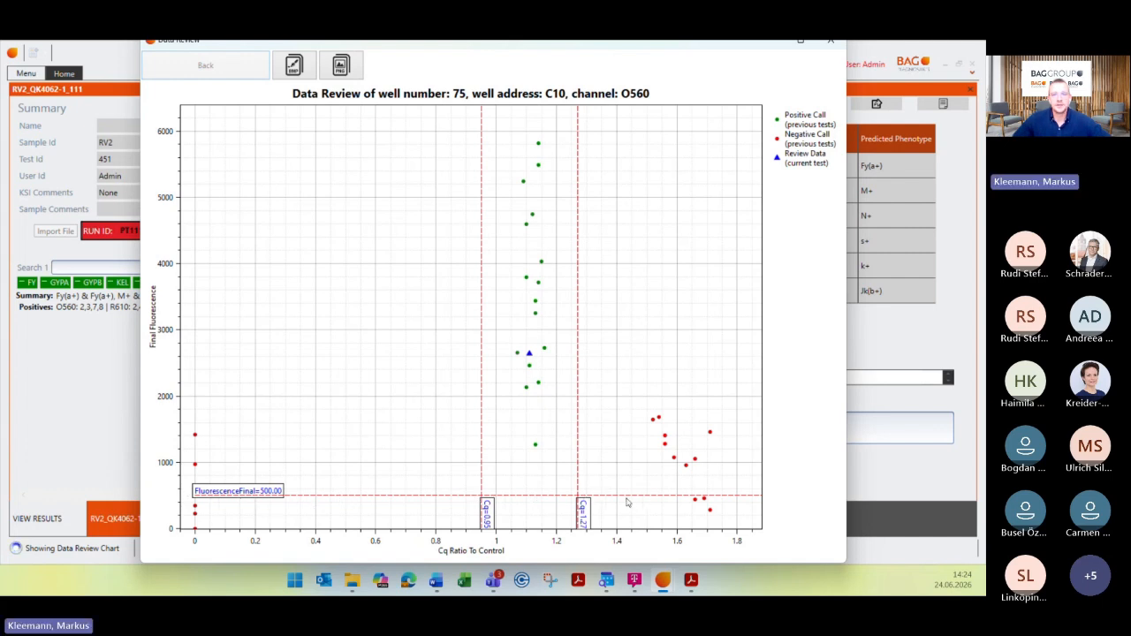
{"action": "mouse_move", "coordinate": [515, 448]}
{"action": "mouse_move", "coordinate": [540, 374]}
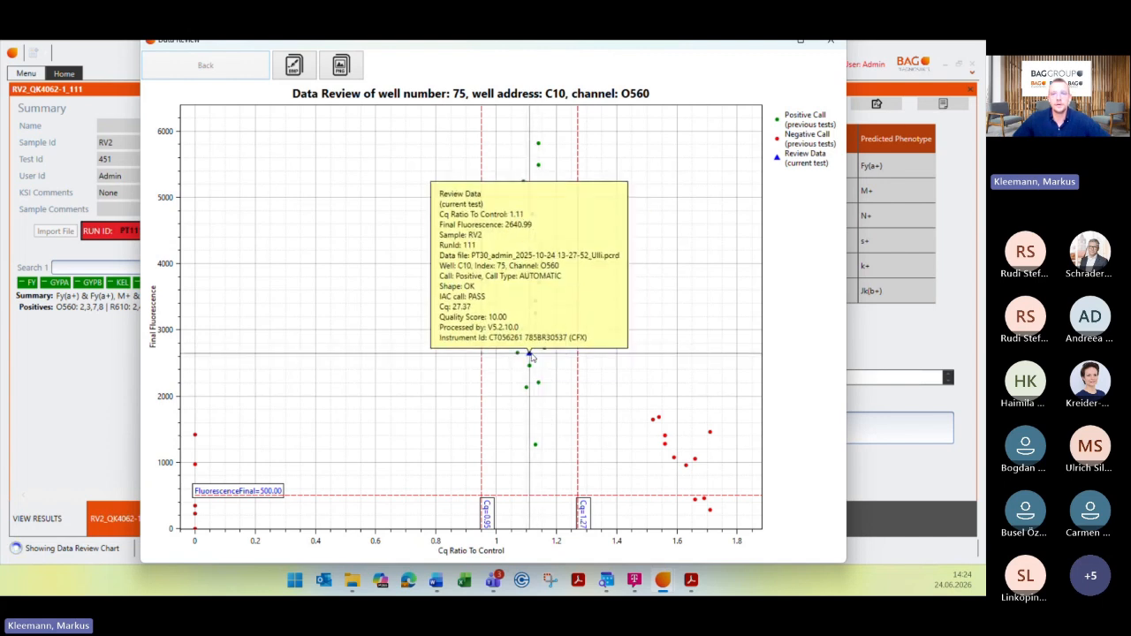
{"action": "left_click", "coordinate": [530, 355]}
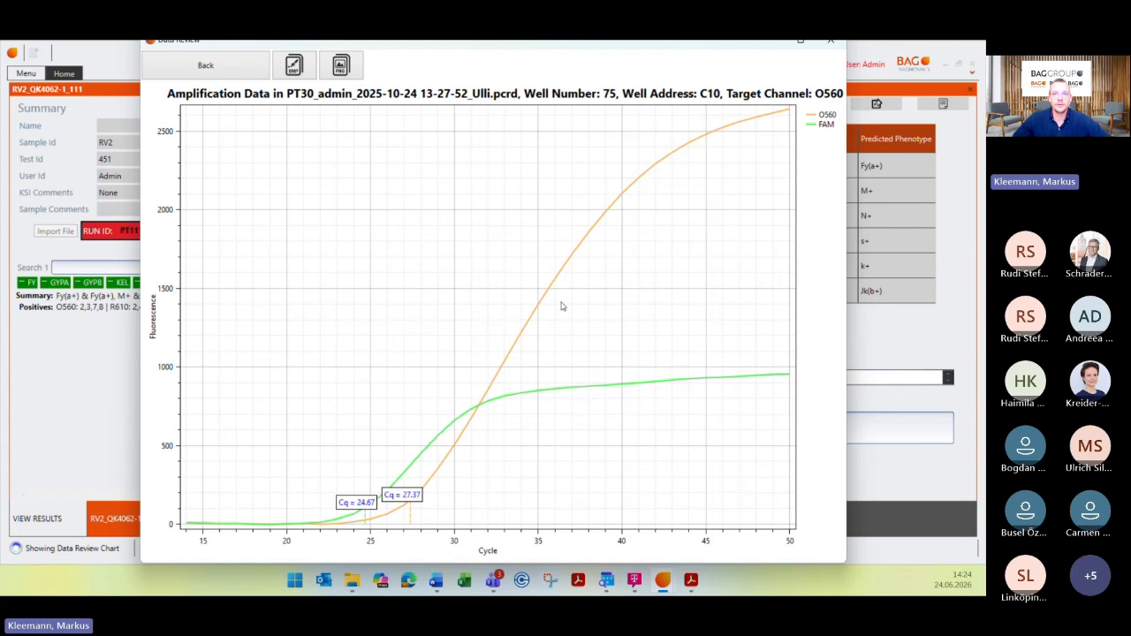
{"action": "mouse_move", "coordinate": [435, 484]}
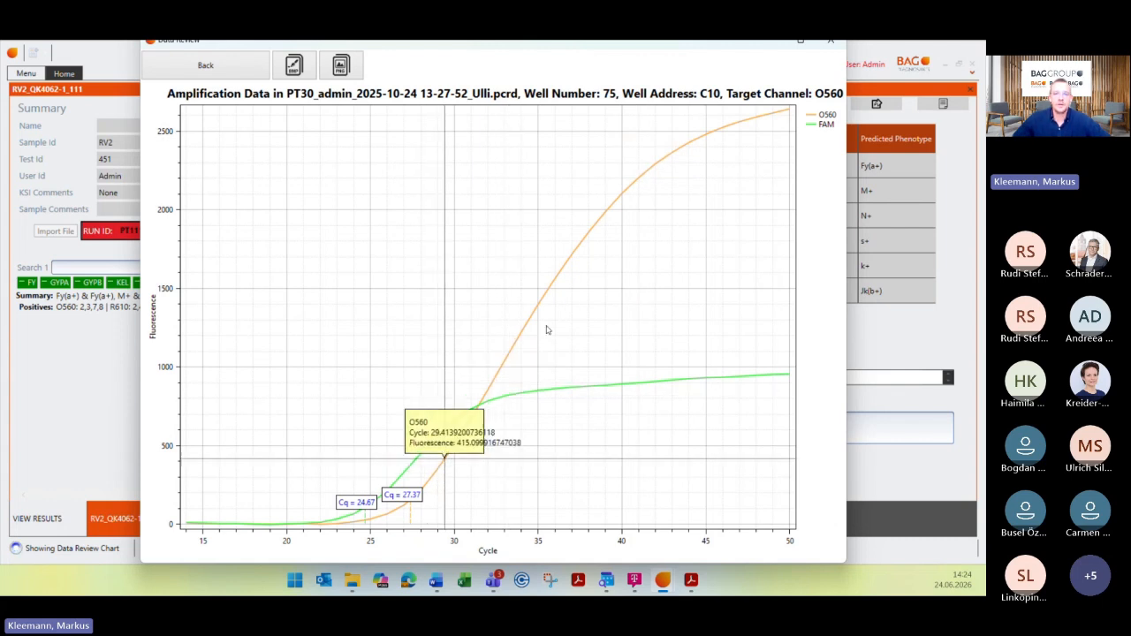
{"action": "mouse_move", "coordinate": [633, 200]}
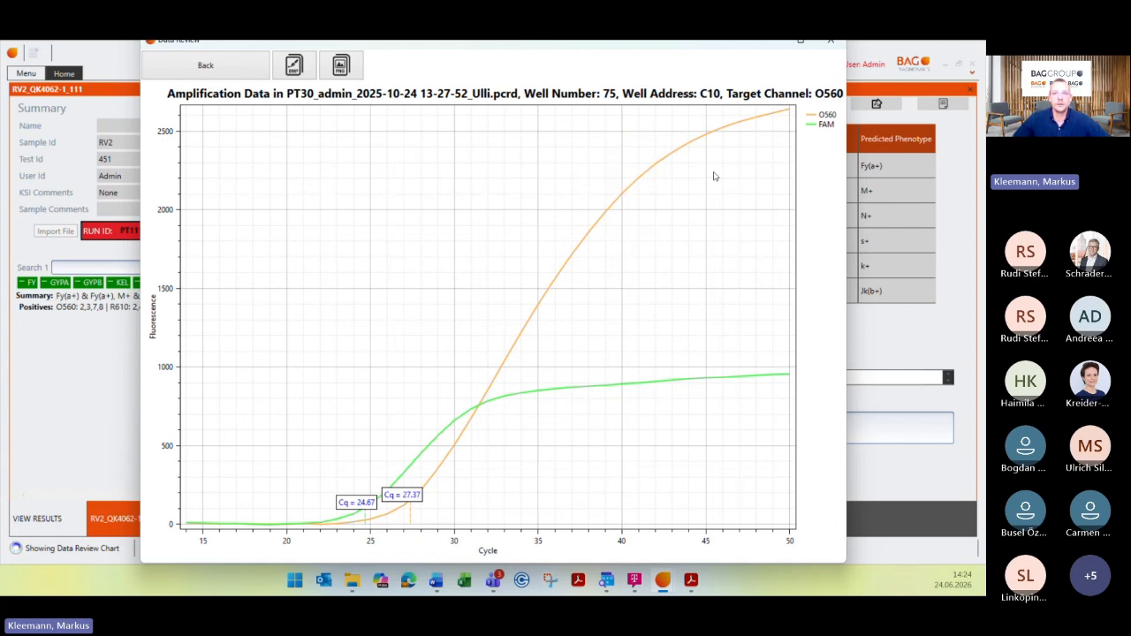
{"action": "mouse_move", "coordinate": [781, 112]}
{"action": "left_click", "coordinate": [240, 77]}
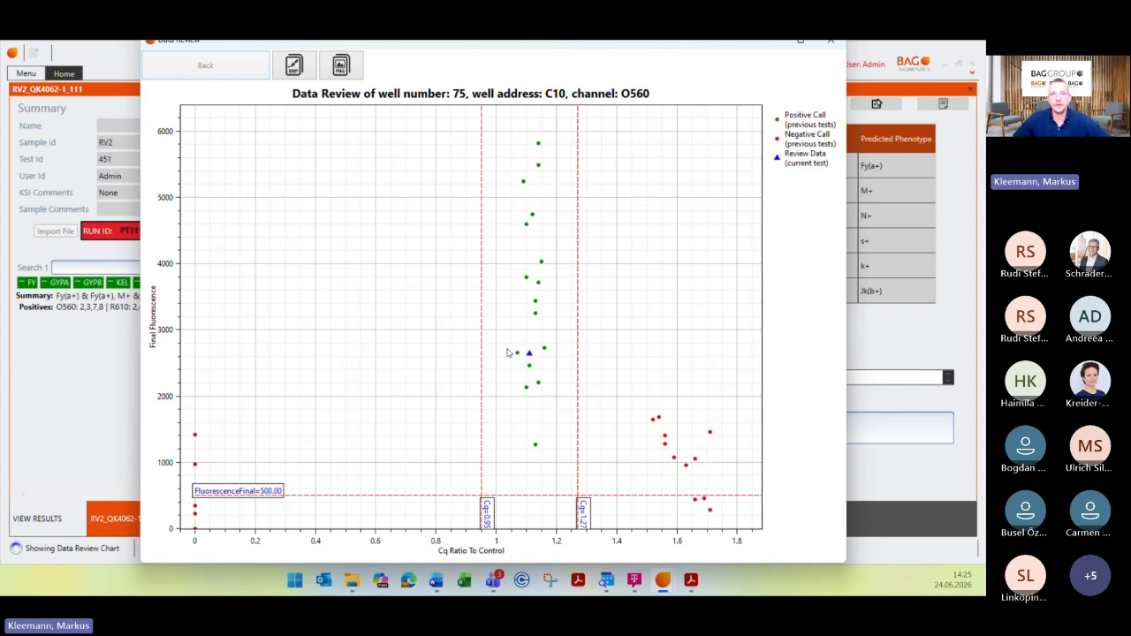
{"action": "mouse_move", "coordinate": [531, 356]}
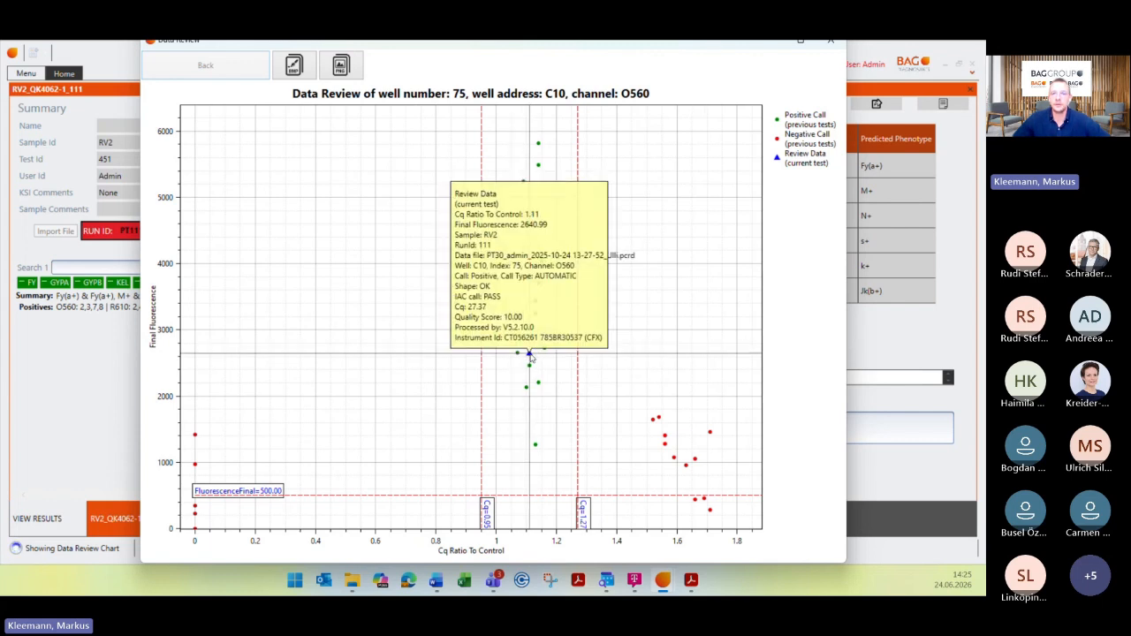
{"action": "left_click", "coordinate": [830, 40]}
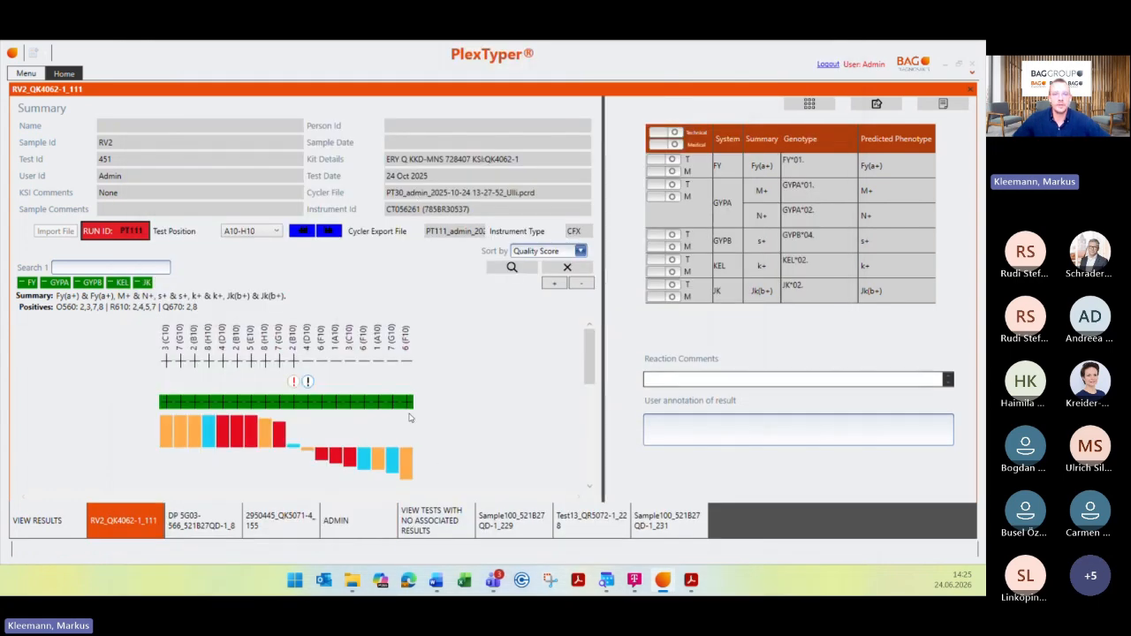
Step: Review the negative O560 reaction in well F10 with its data points and amplification curves, and close the data review
{"action": "left_click", "coordinate": [407, 467]}
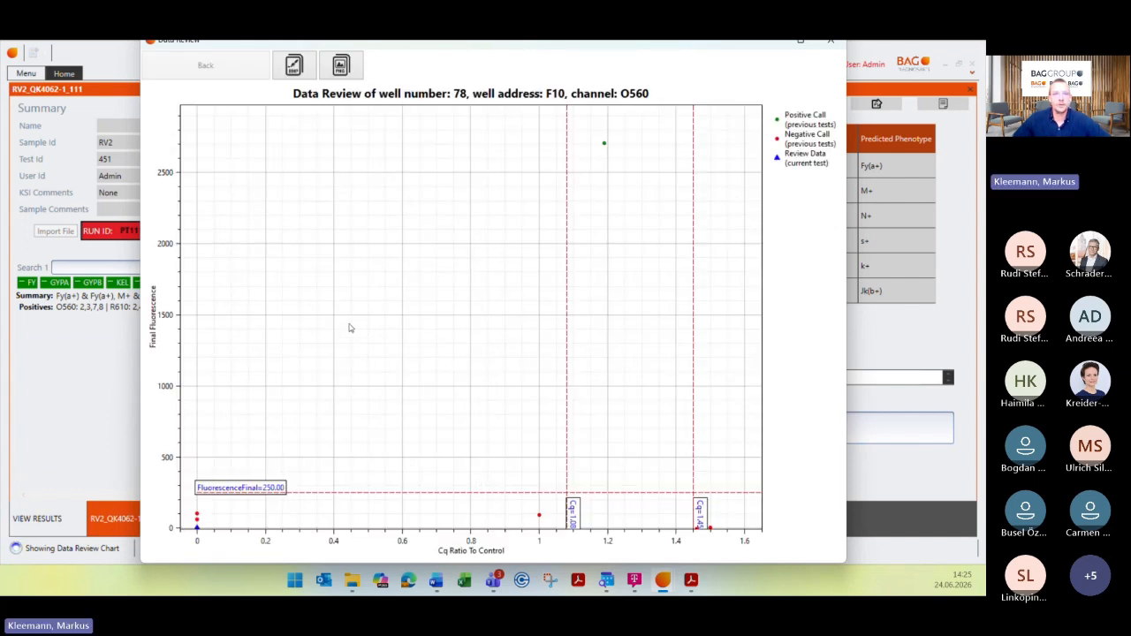
{"action": "mouse_move", "coordinate": [197, 529]}
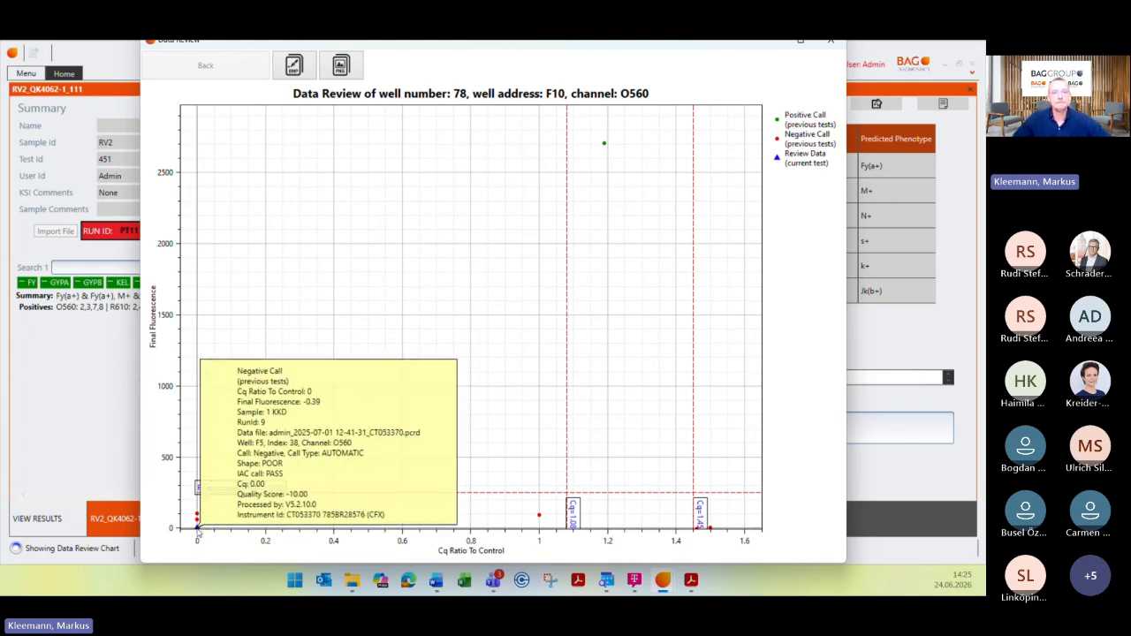
{"action": "left_click", "coordinate": [198, 530]}
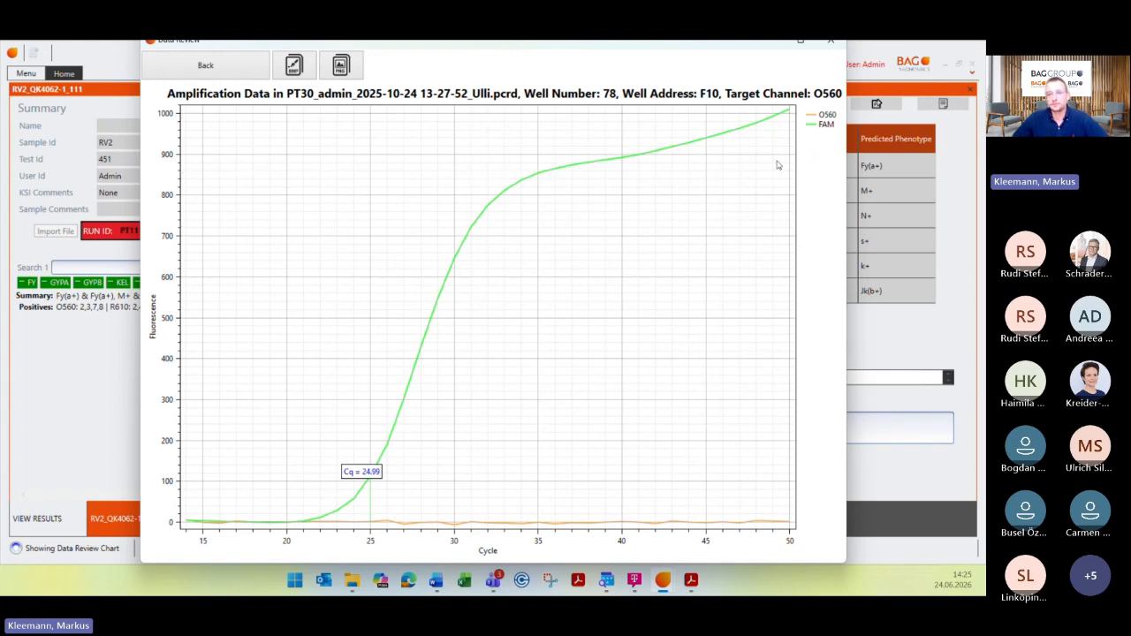
{"action": "left_click", "coordinate": [830, 41]}
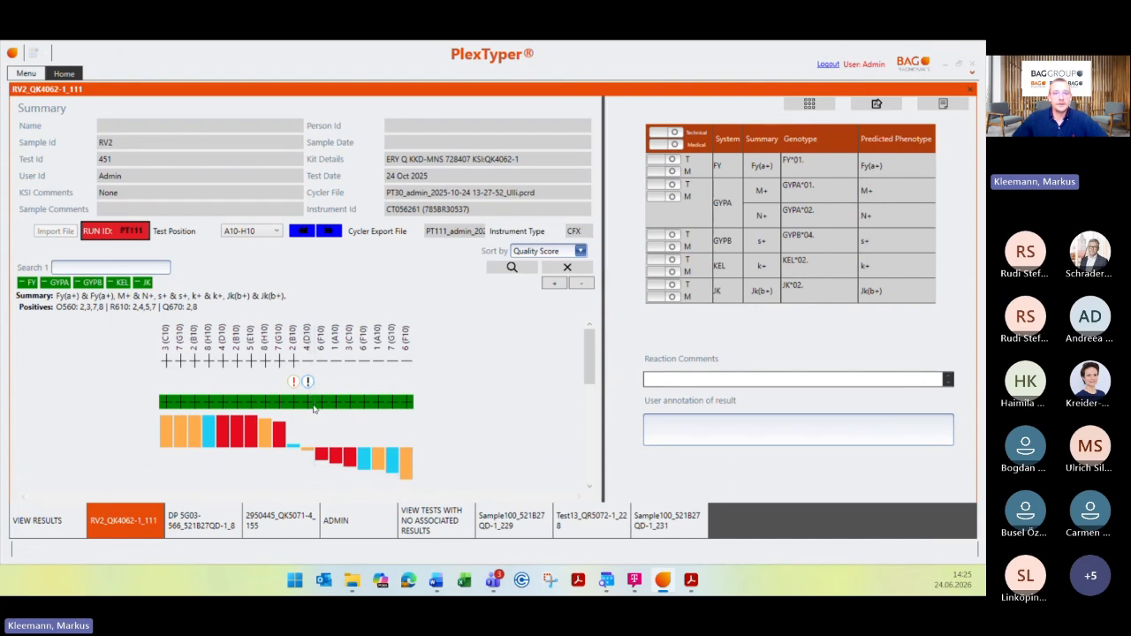
Step: Check the warning on the D10 O560 reaction, inspect its data review and current amplification curves, and close the review
{"action": "mouse_move", "coordinate": [308, 382]}
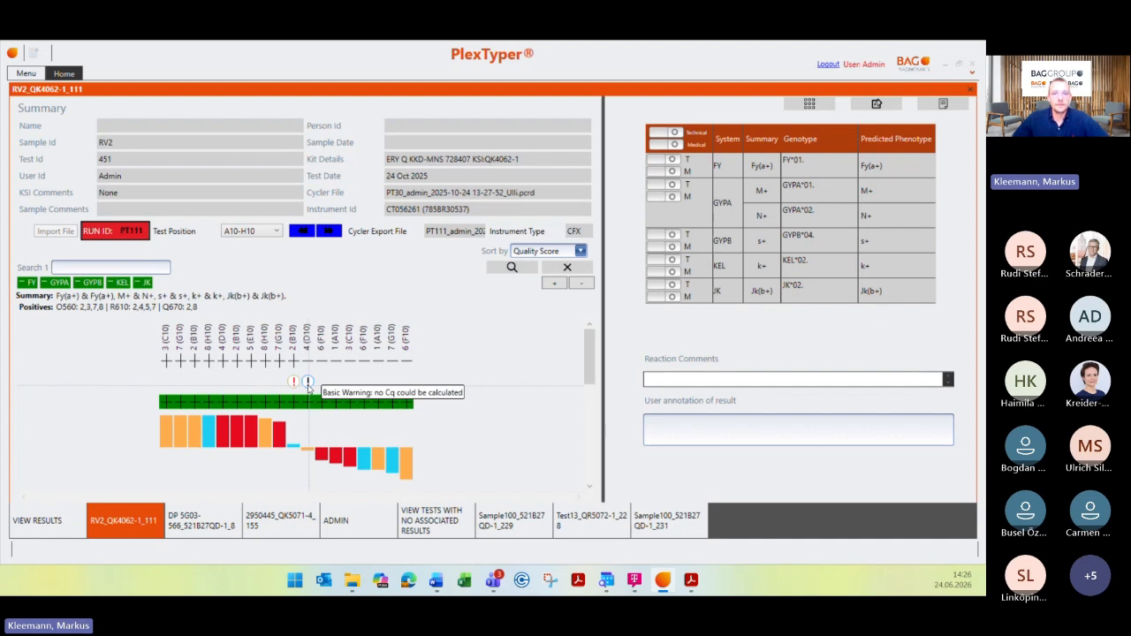
{"action": "left_click", "coordinate": [309, 452]}
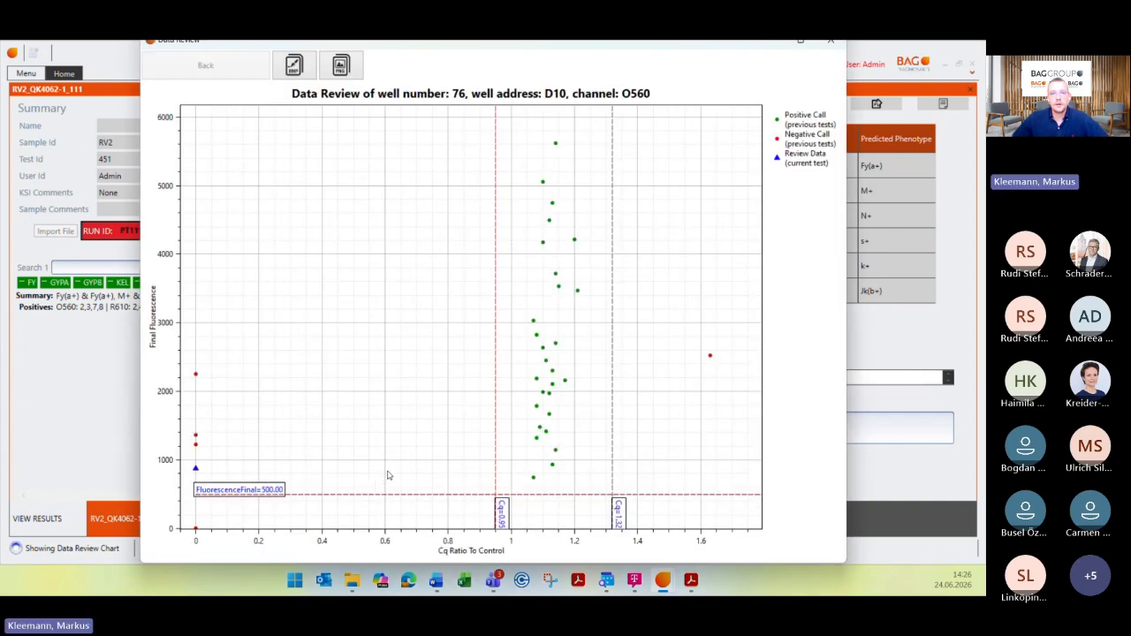
{"action": "mouse_move", "coordinate": [200, 471]}
{"action": "mouse_move", "coordinate": [557, 467]}
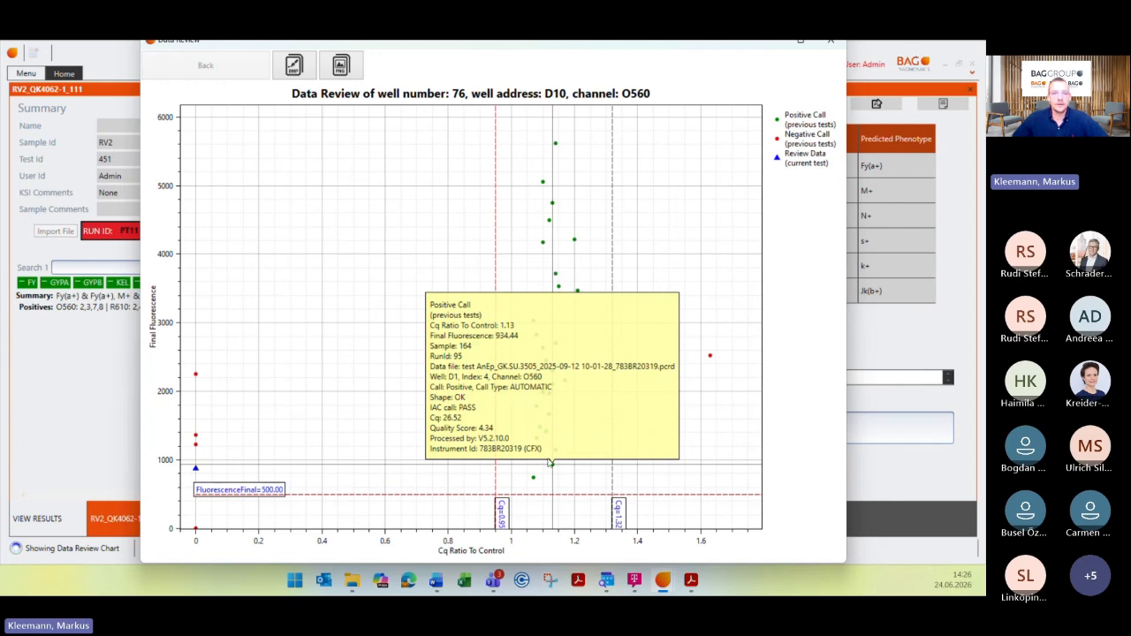
{"action": "left_click", "coordinate": [198, 471]}
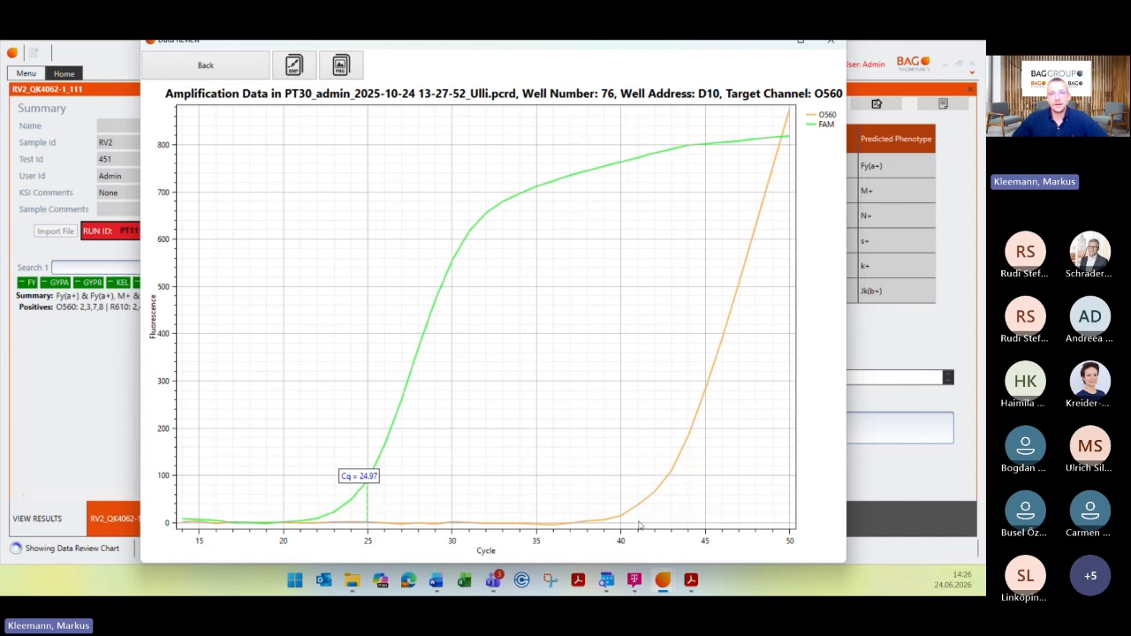
{"action": "mouse_move", "coordinate": [637, 519]}
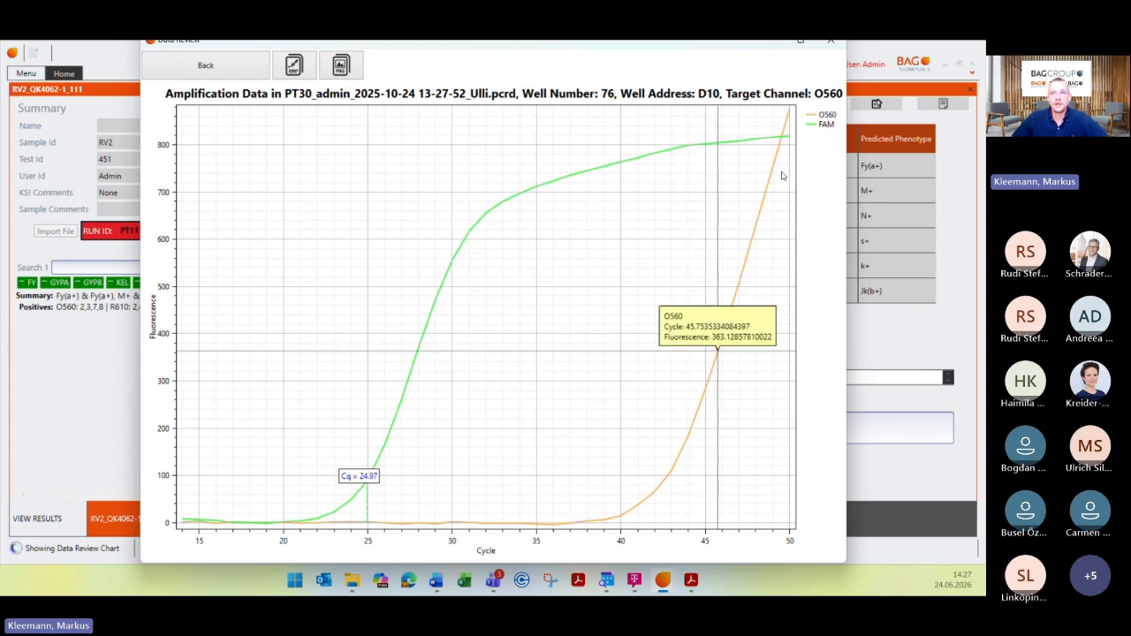
{"action": "left_click", "coordinate": [830, 40]}
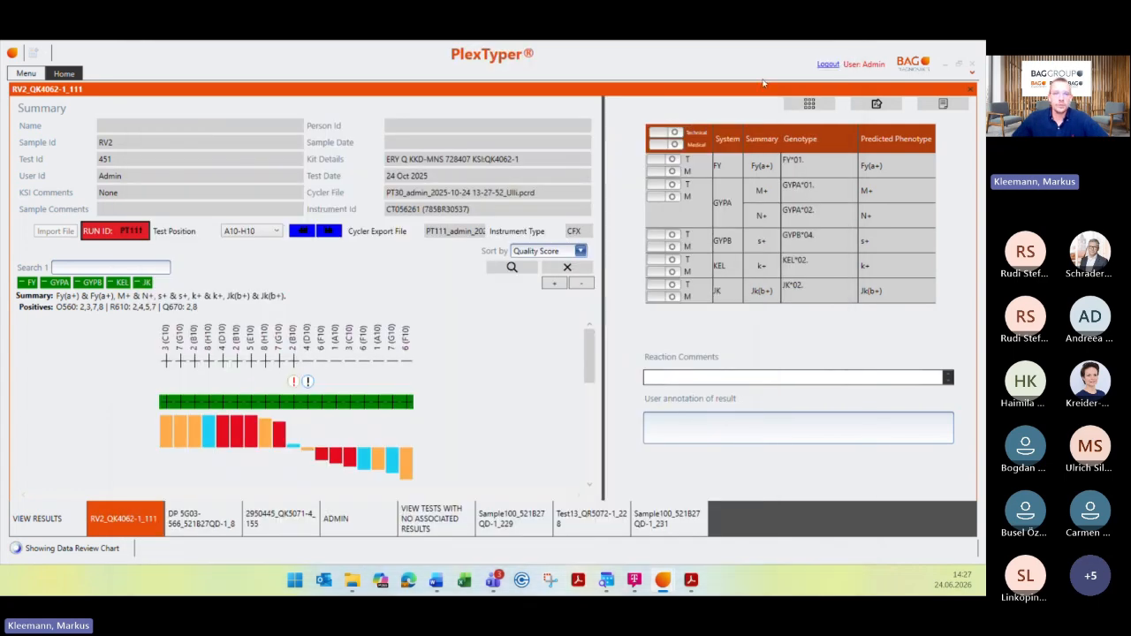
Step: Reopen the D10 O560 data review, view the amplification curves of the highest-fluorescence previous negative call at zero Cq ratio, and close the review
{"action": "left_click", "coordinate": [309, 453]}
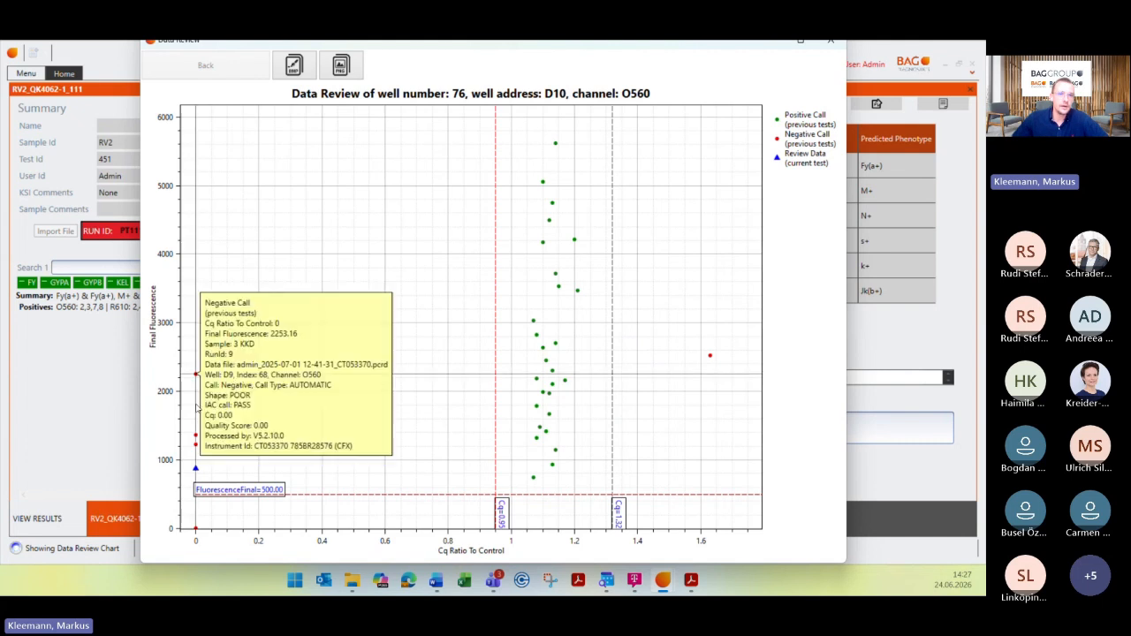
{"action": "left_click", "coordinate": [196, 376]}
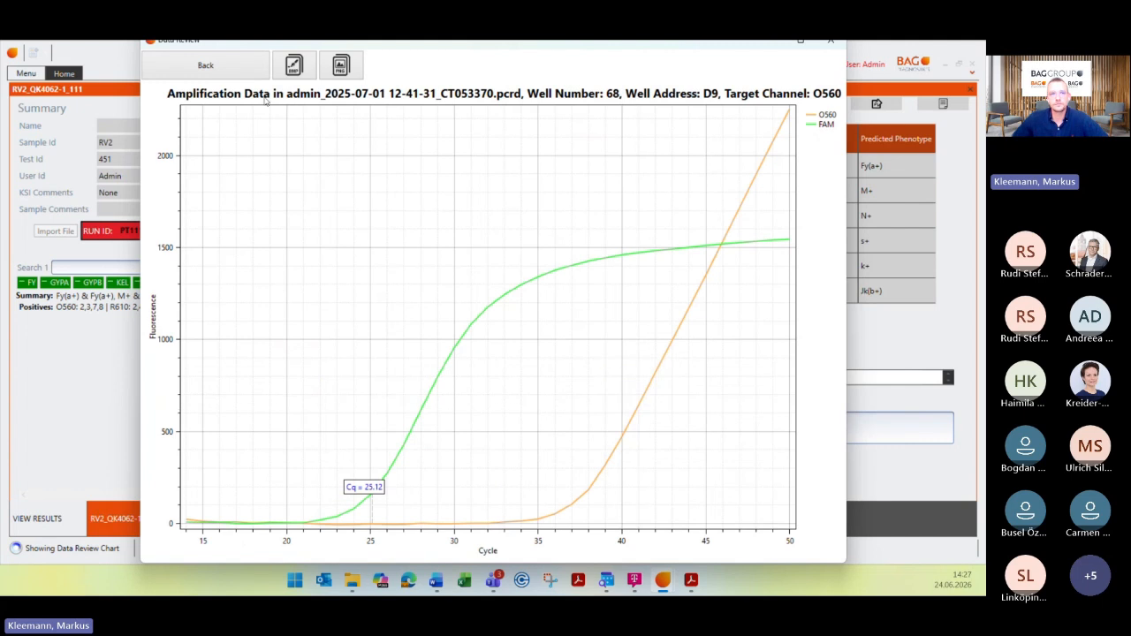
{"action": "left_click", "coordinate": [233, 68]}
{"action": "mouse_move", "coordinate": [573, 428]}
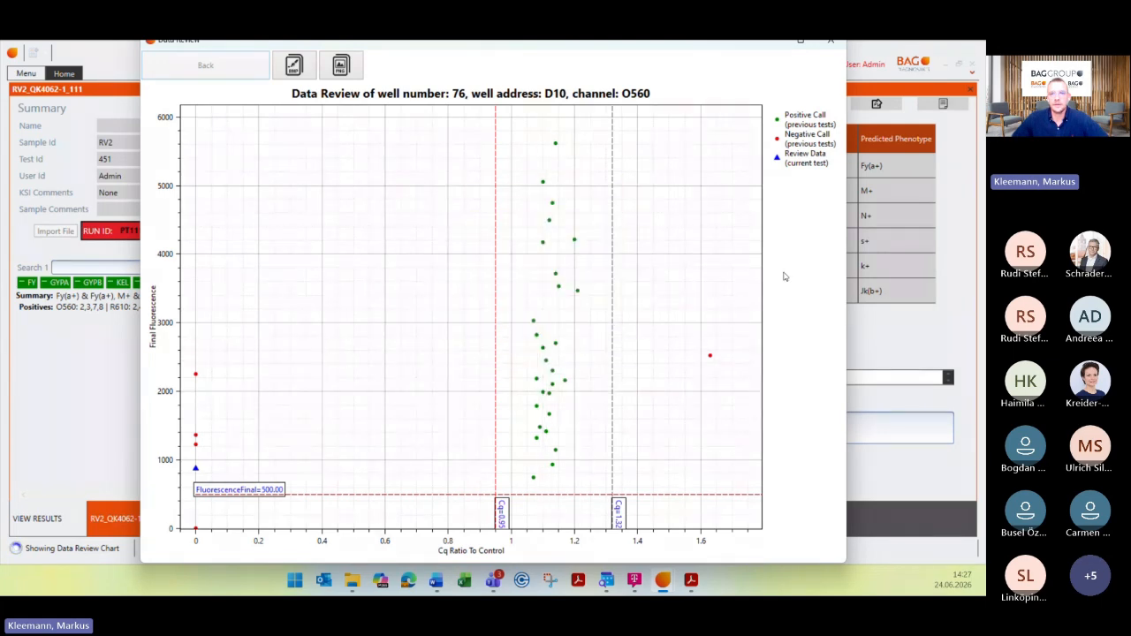
{"action": "left_click", "coordinate": [830, 40]}
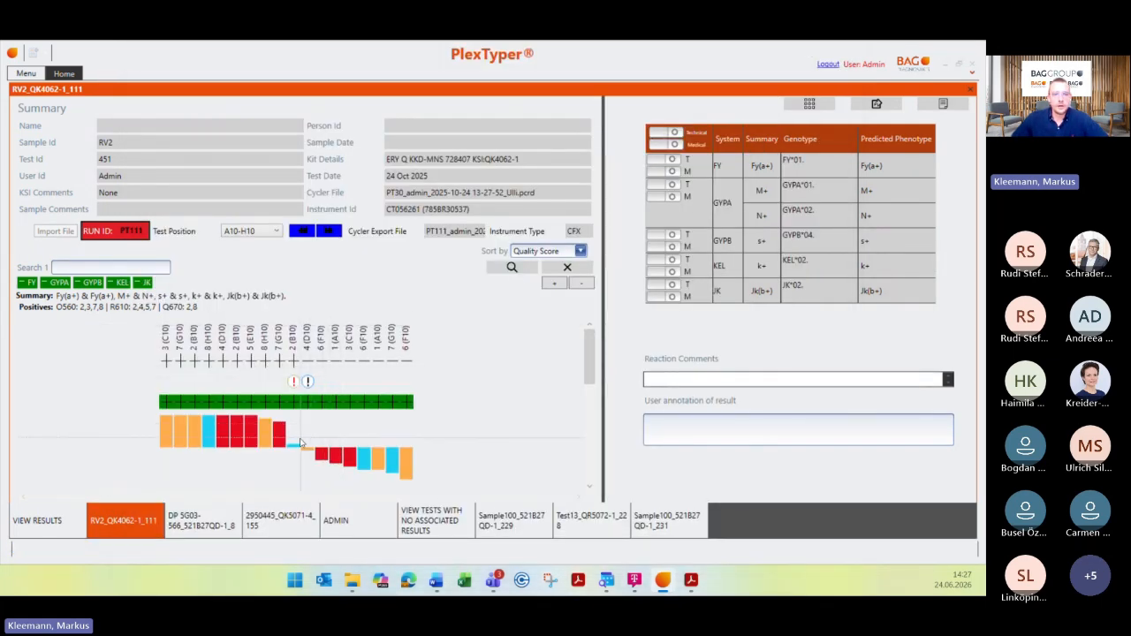
Step: Check the warning on the B10 Q670 reaction, inspect its current data point and amplification curves, and close the data review
{"action": "mouse_move", "coordinate": [299, 447]}
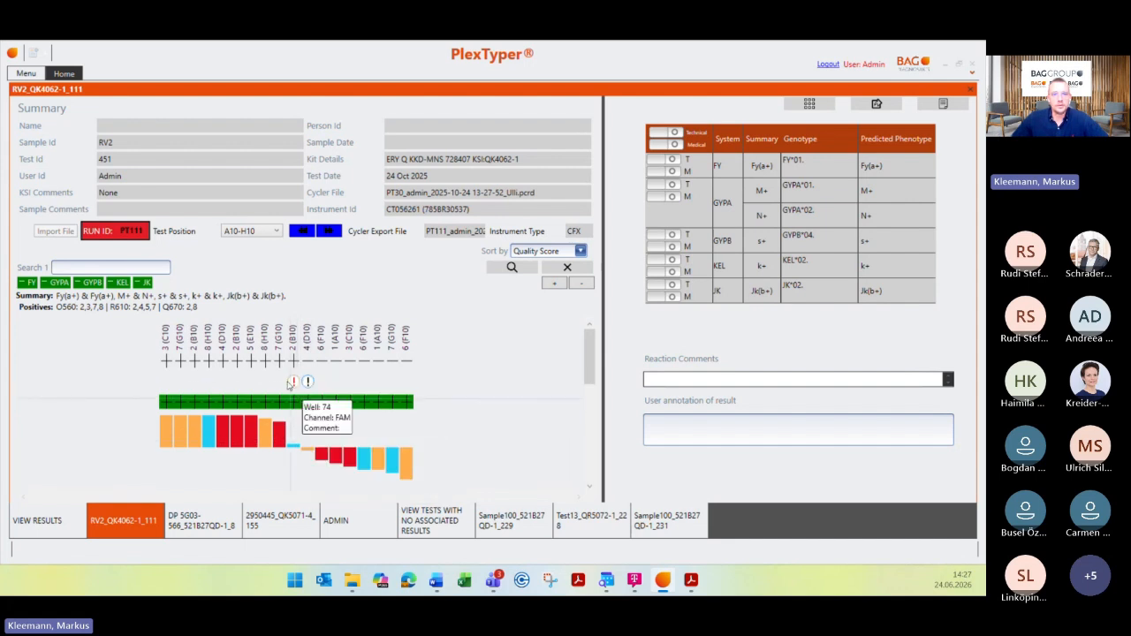
{"action": "mouse_move", "coordinate": [294, 386]}
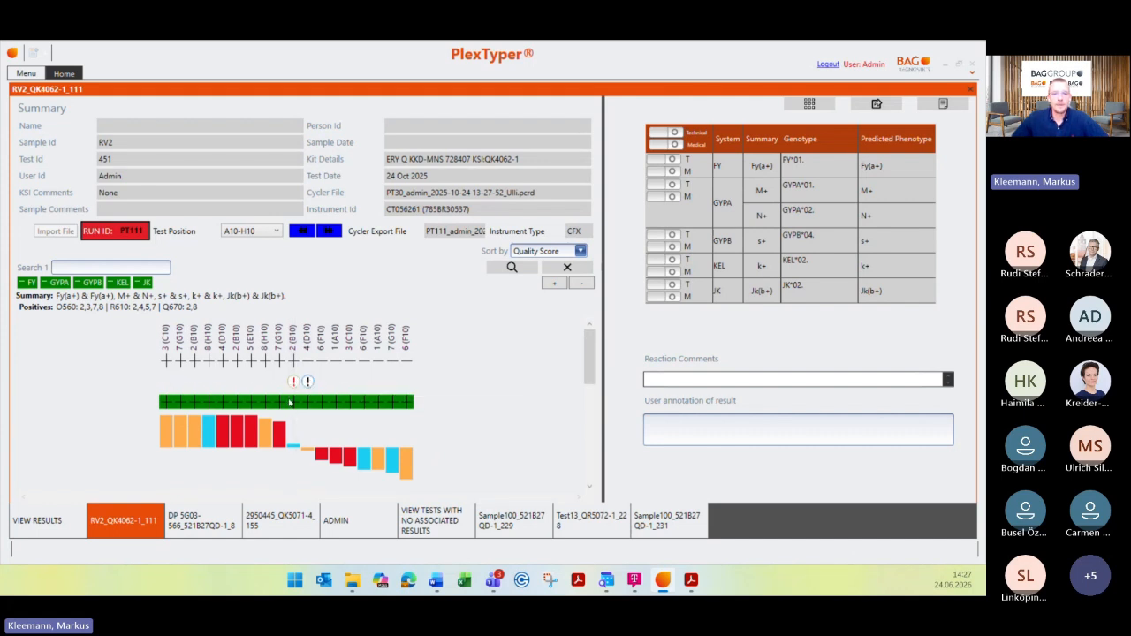
{"action": "left_click", "coordinate": [291, 448]}
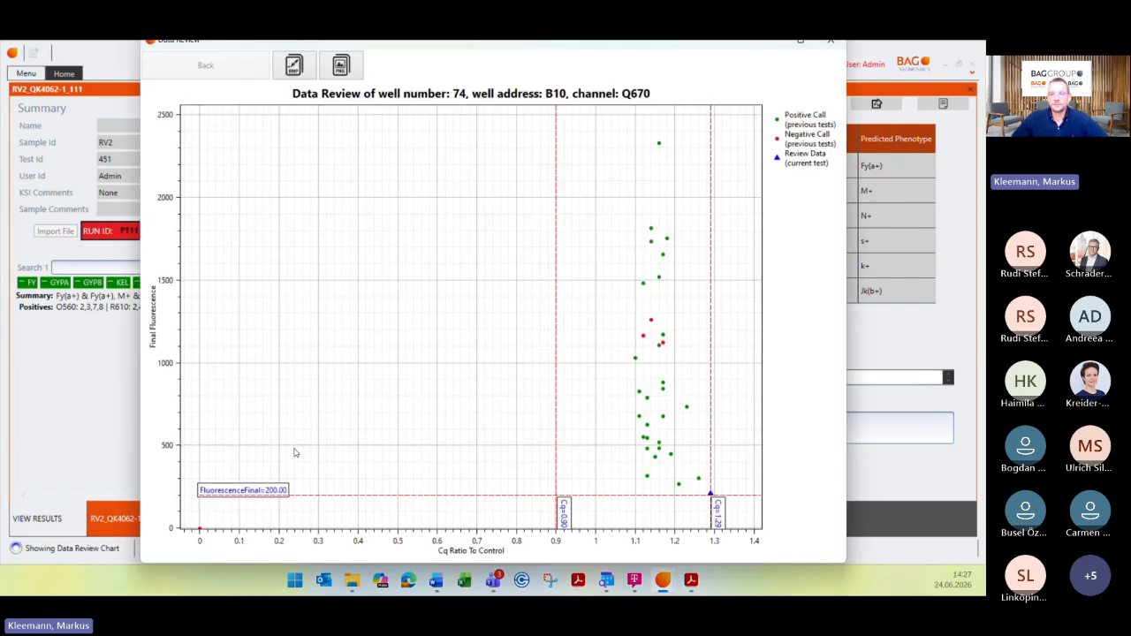
{"action": "mouse_move", "coordinate": [712, 492]}
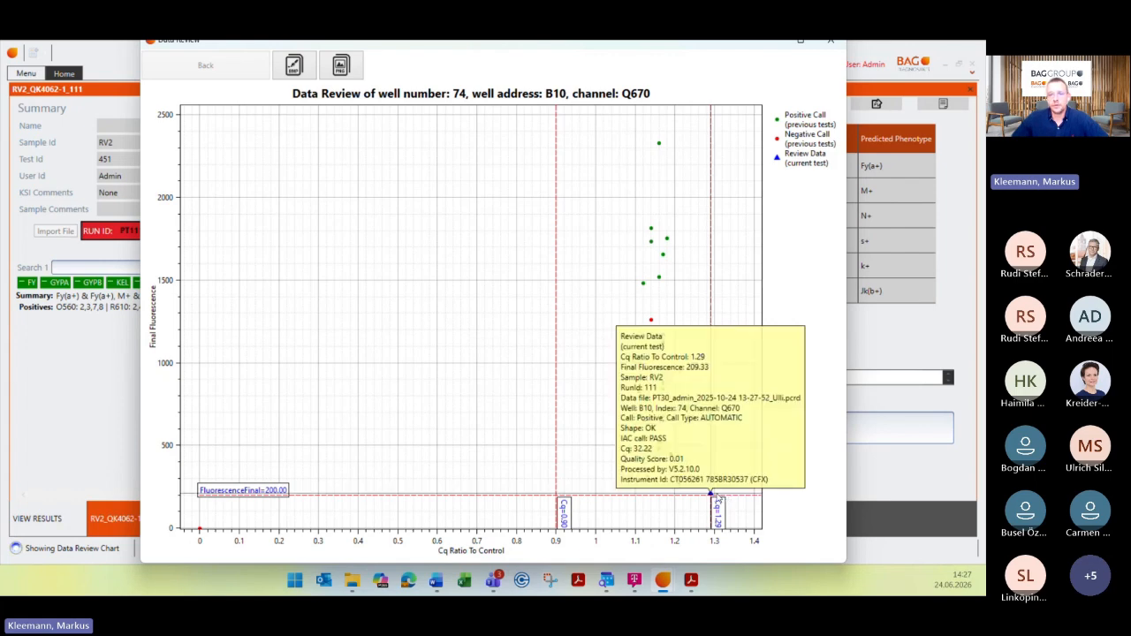
{"action": "left_click", "coordinate": [711, 494]}
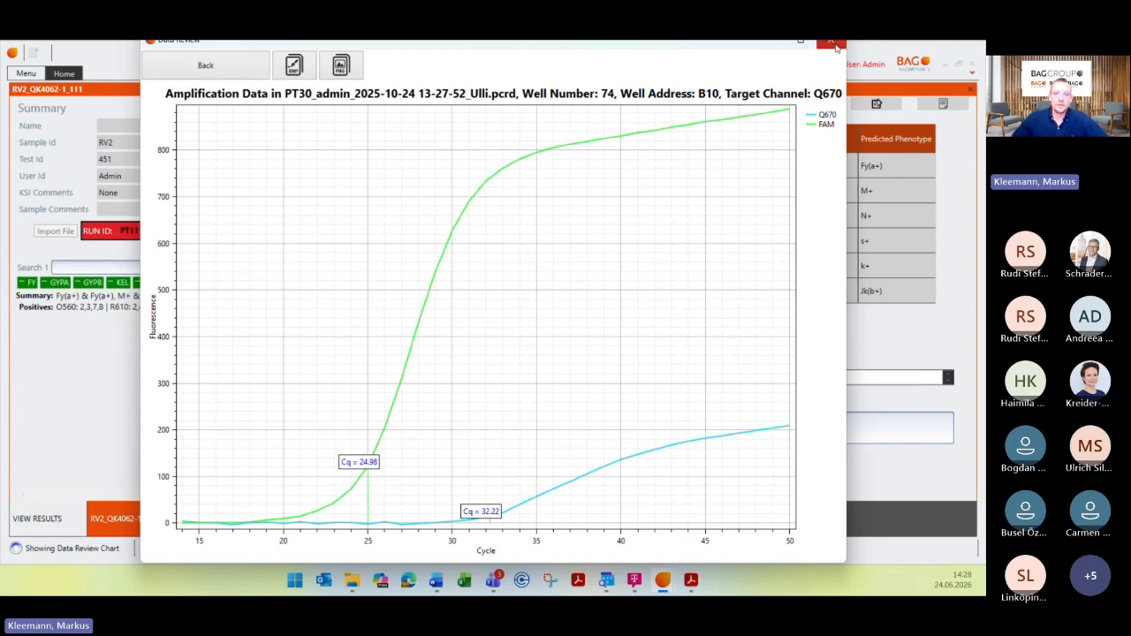
{"action": "left_click", "coordinate": [833, 44]}
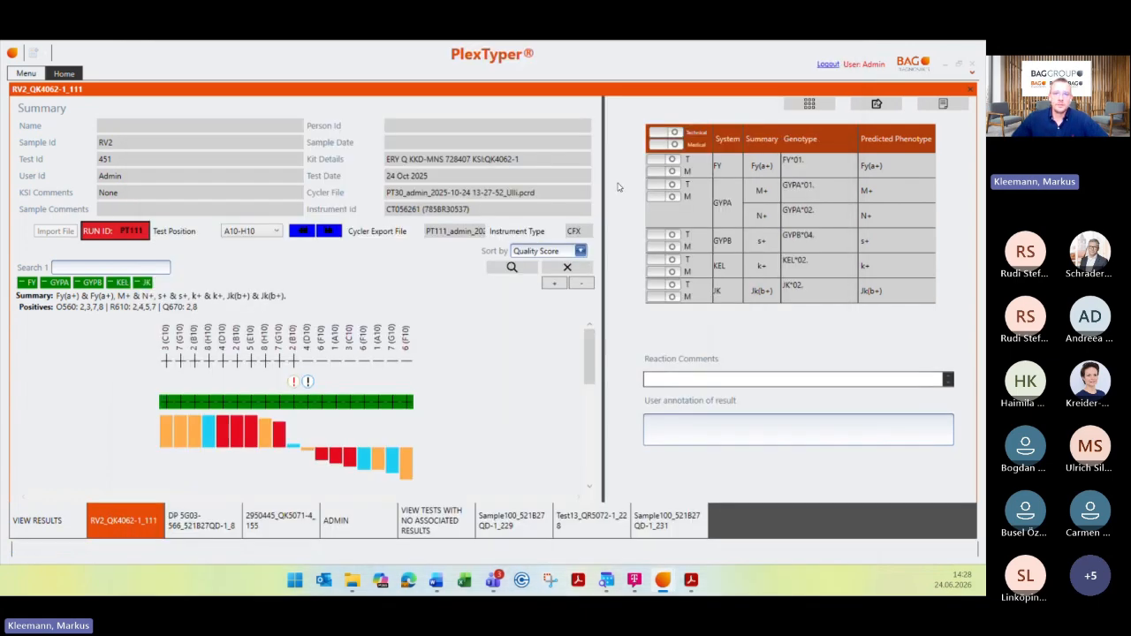
Step: Examine the RV2 quality score bars, their warnings and the alleles listed for well 74, channel Q670
{"action": "left_click", "coordinate": [588, 361]}
{"action": "scroll", "coordinate": [588, 362], "scroll_direction": "down", "scroll_amount": 1}
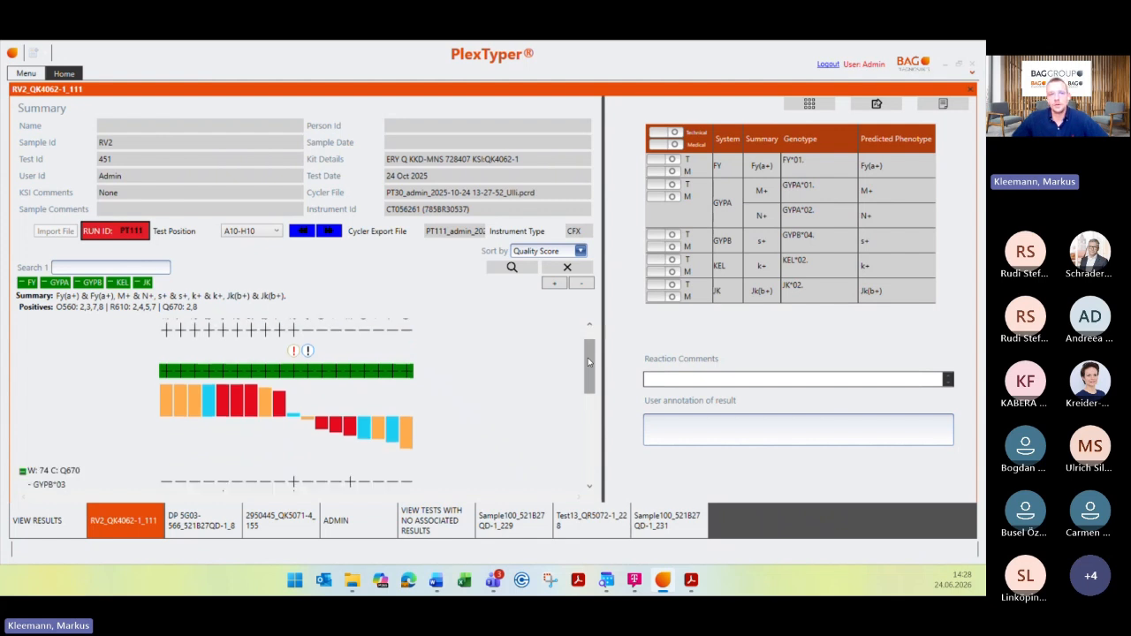
{"action": "scroll", "coordinate": [588, 362], "scroll_direction": "up", "scroll_amount": 1}
{"action": "mouse_move", "coordinate": [320, 453]}
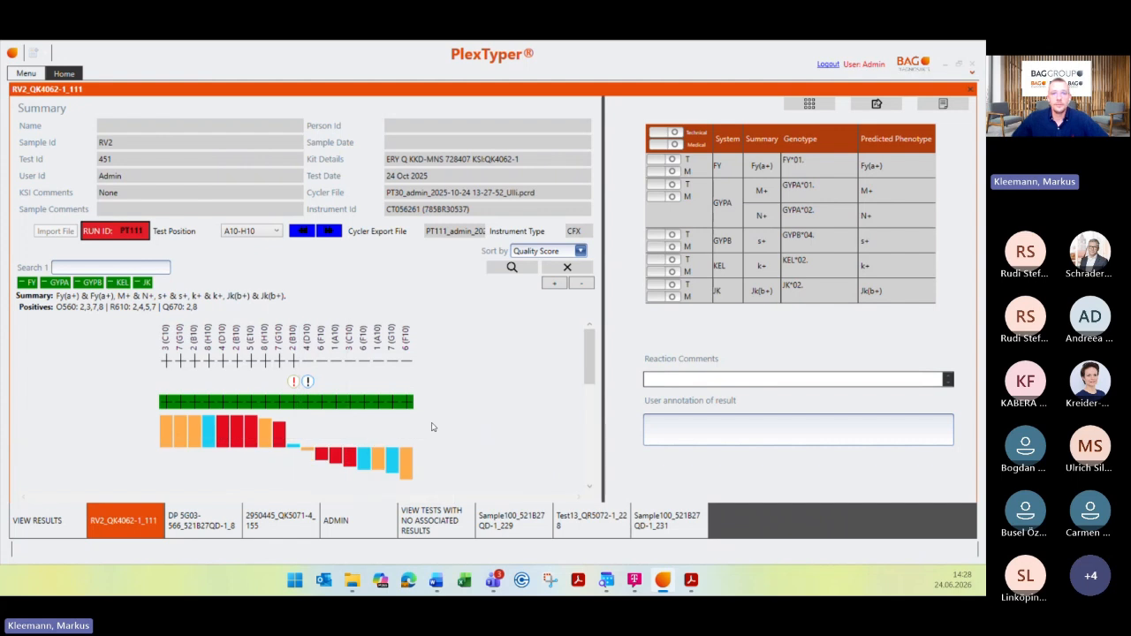
{"action": "scroll", "coordinate": [432, 427], "scroll_direction": "down", "scroll_amount": 1}
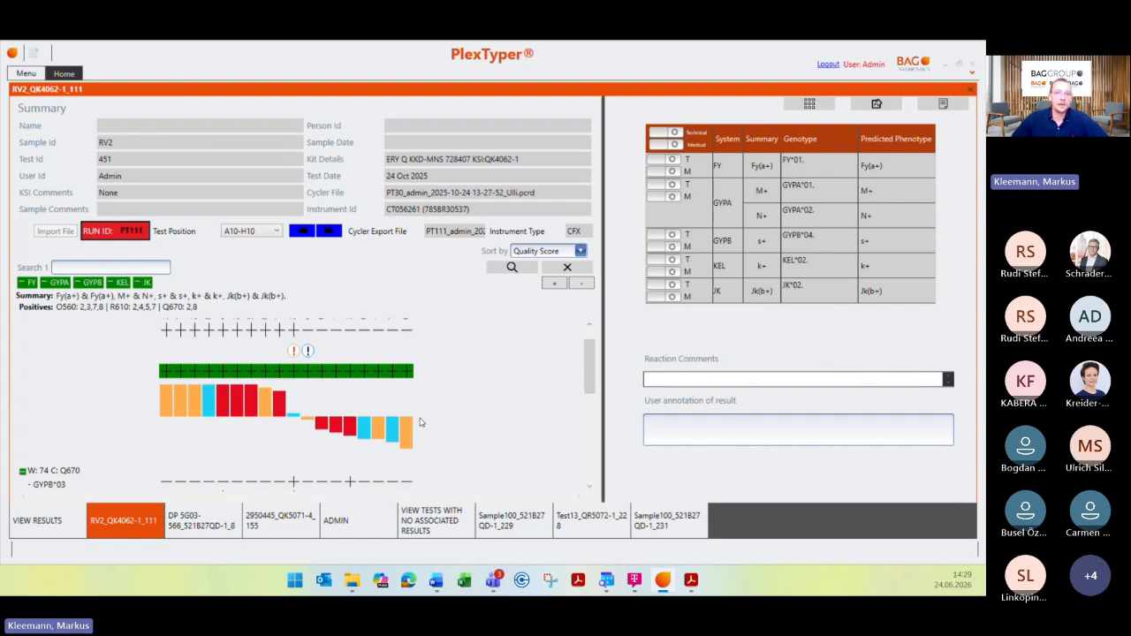
{"action": "scroll", "coordinate": [422, 417], "scroll_direction": "down", "scroll_amount": 1}
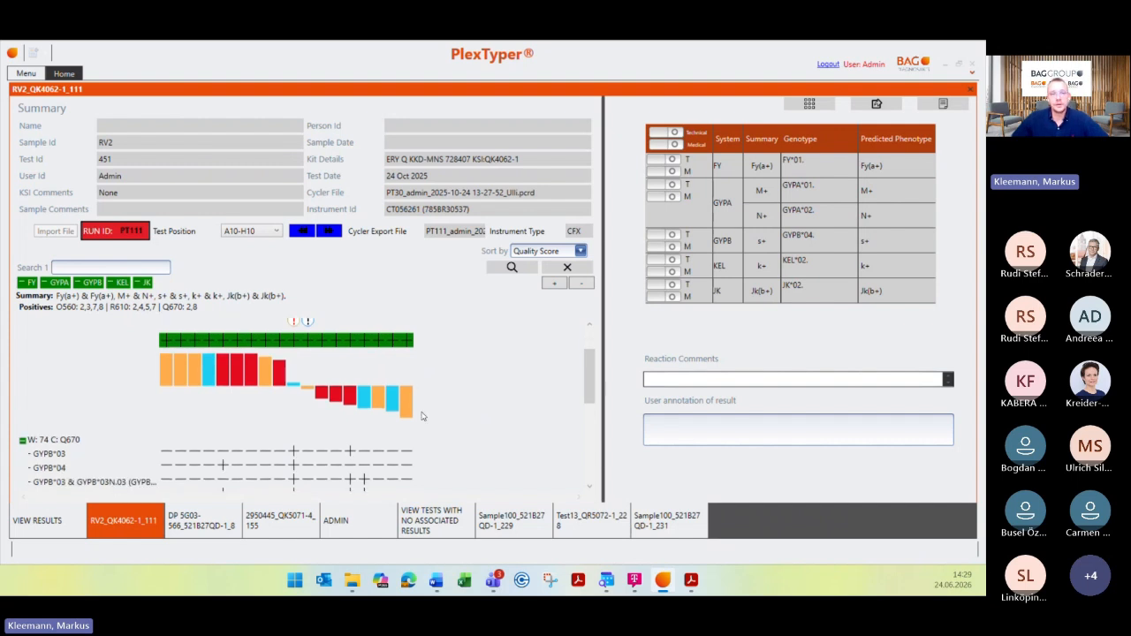
{"action": "scroll", "coordinate": [422, 415], "scroll_direction": "down", "scroll_amount": 1}
{"action": "scroll", "coordinate": [420, 415], "scroll_direction": "up", "scroll_amount": 3}
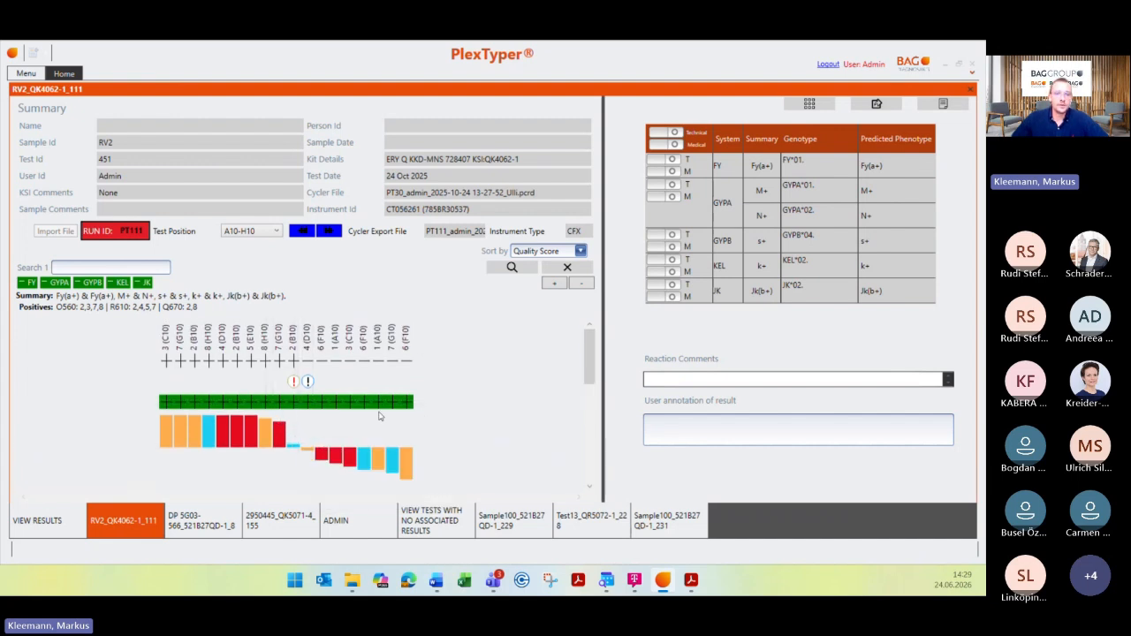
Step: Clear the alleles with positive calls for the B10 Q670 reaction, show them again, and check the reaction's details
{"action": "scroll", "coordinate": [293, 437], "scroll_direction": "down", "scroll_amount": 1}
{"action": "right_click", "coordinate": [292, 418]}
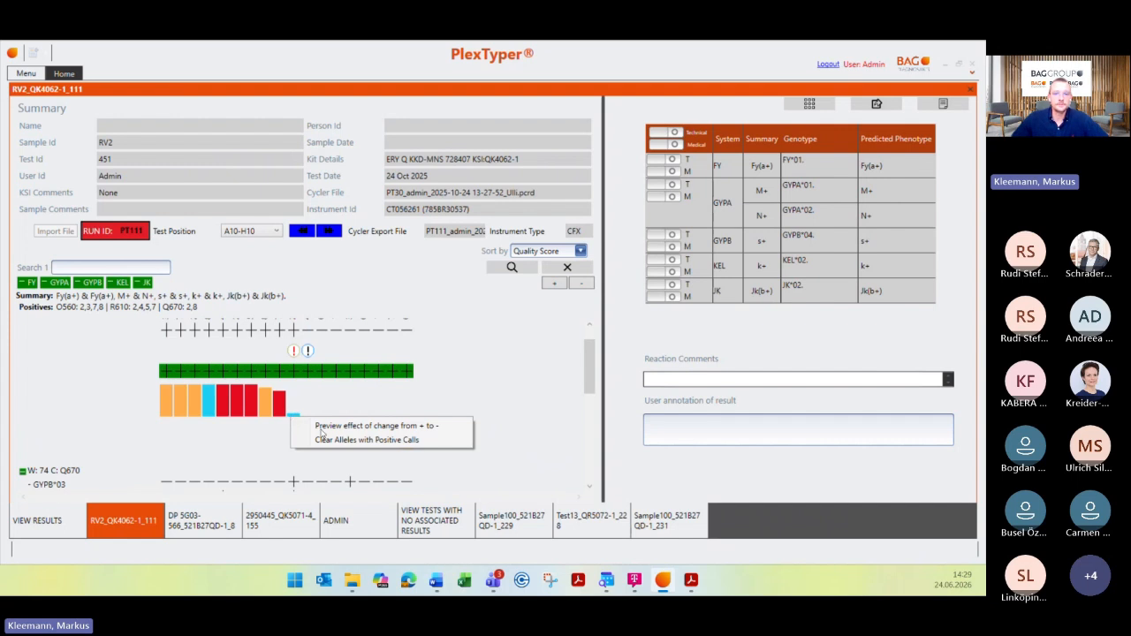
{"action": "left_click", "coordinate": [321, 433]}
{"action": "right_click", "coordinate": [319, 418]}
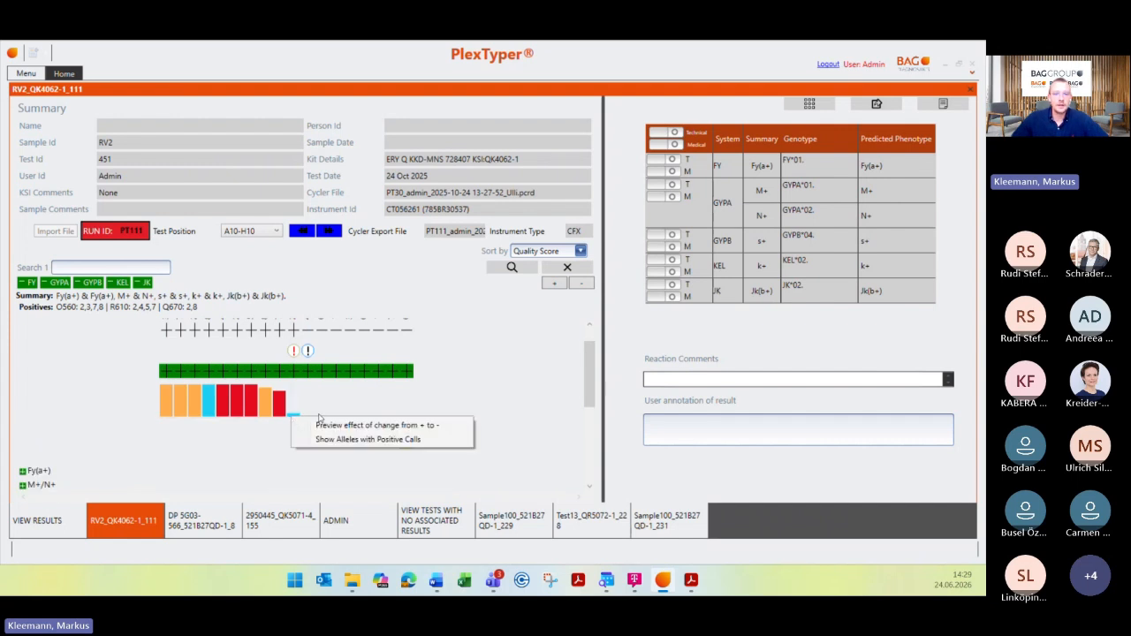
{"action": "left_click", "coordinate": [379, 440]}
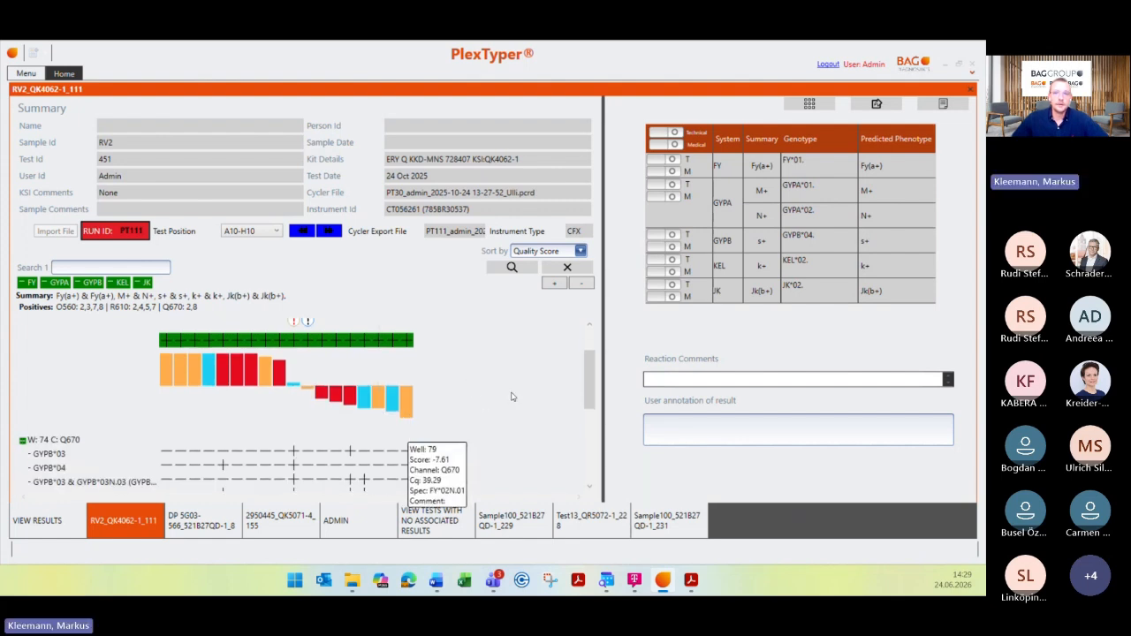
{"action": "scroll", "coordinate": [295, 415], "scroll_direction": "up", "scroll_amount": 1}
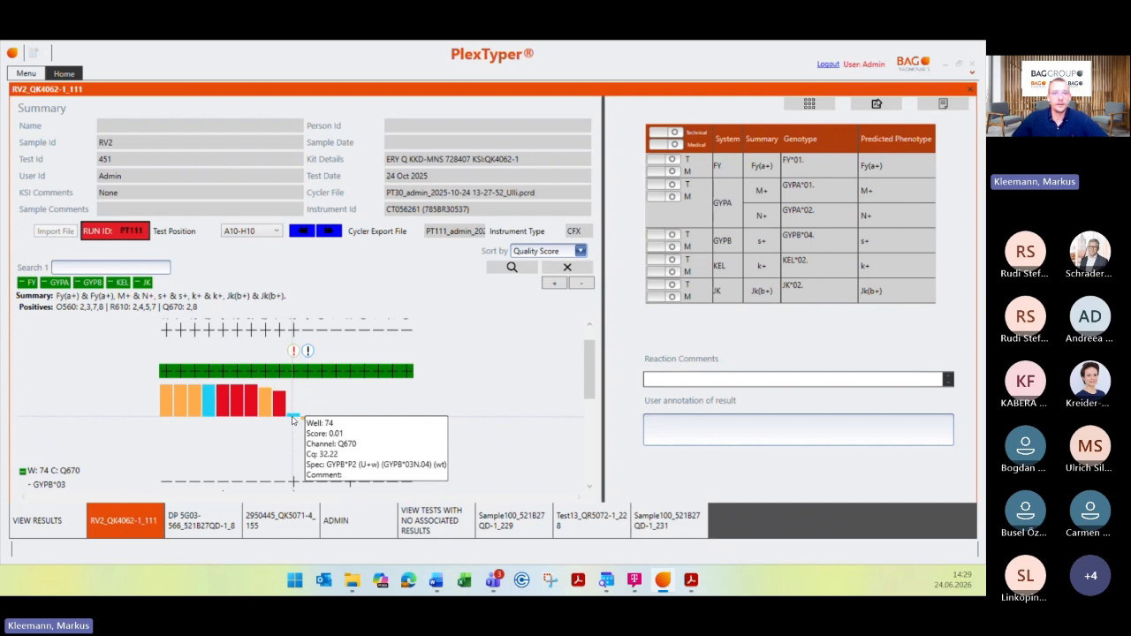
{"action": "scroll", "coordinate": [293, 421], "scroll_direction": "down", "scroll_amount": 3}
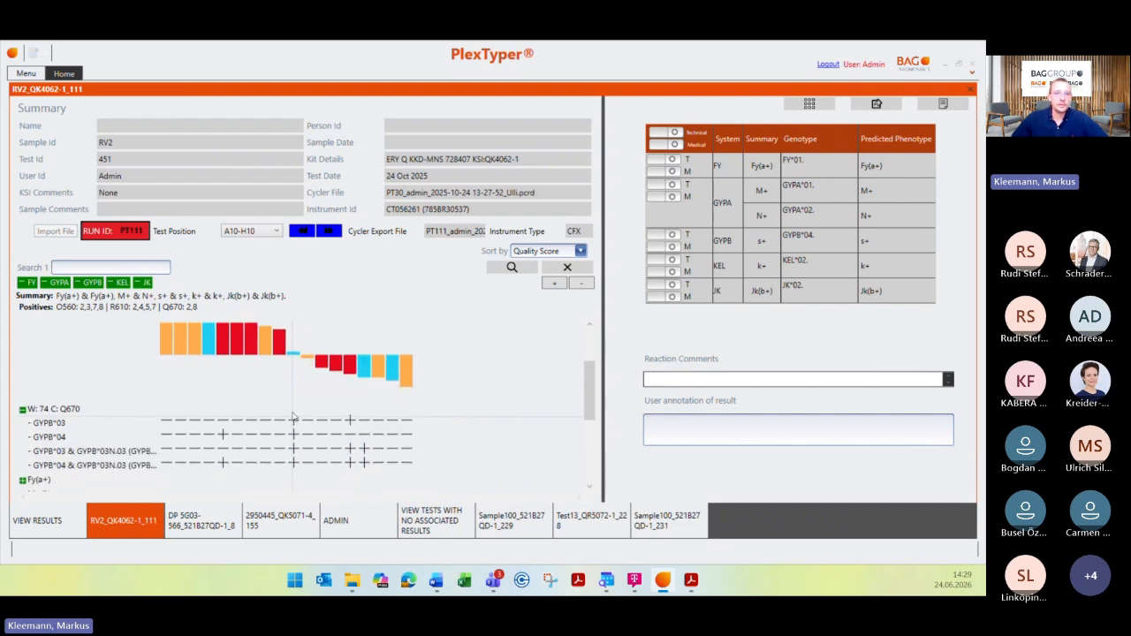
Step: Hide and redisplay the B10 Q670 positive-call alleles, and examine the reaction patterns of the listed GYPB*03 and GYPB*04 alleles
{"action": "right_click", "coordinate": [294, 356]}
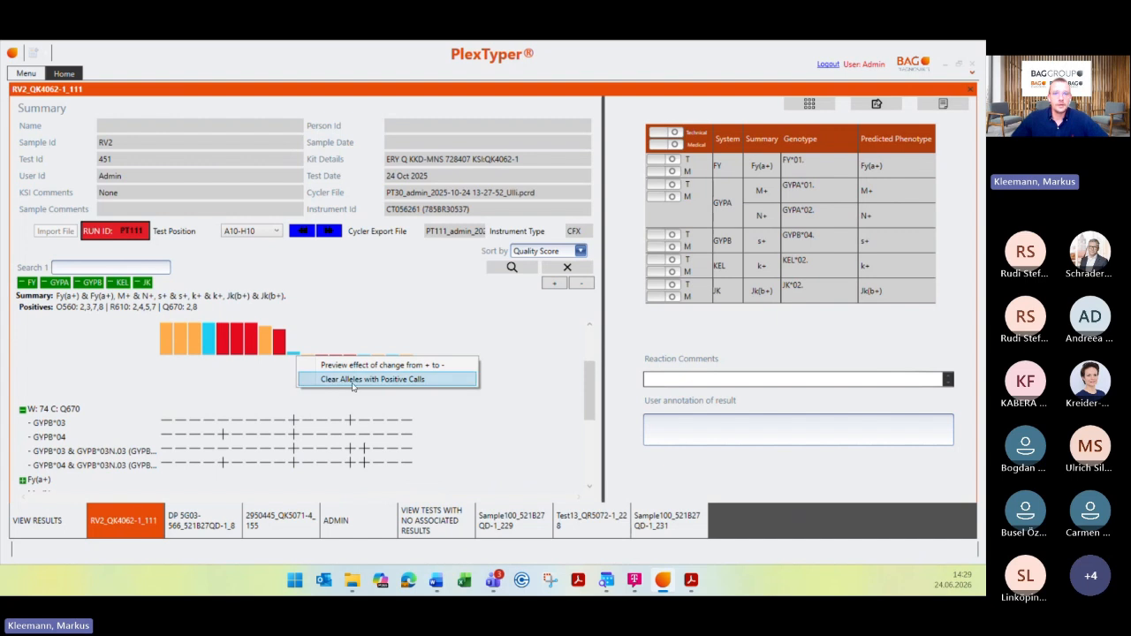
{"action": "left_click", "coordinate": [352, 386]}
{"action": "right_click", "coordinate": [294, 355]}
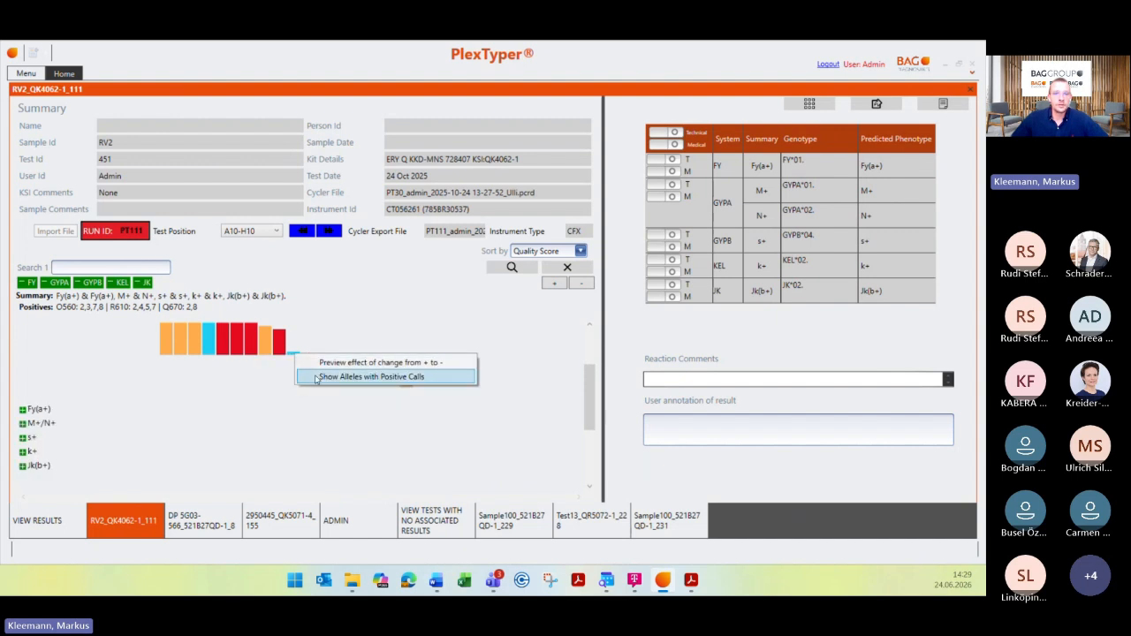
{"action": "left_click", "coordinate": [397, 378]}
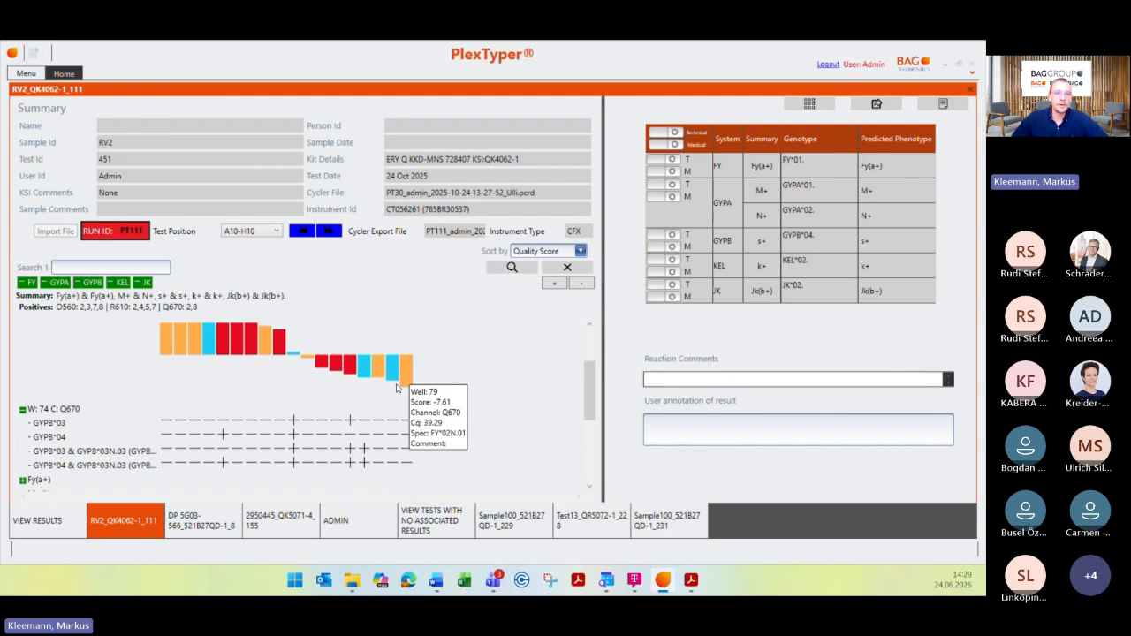
{"action": "scroll", "coordinate": [55, 455], "scroll_direction": "down", "scroll_amount": 1}
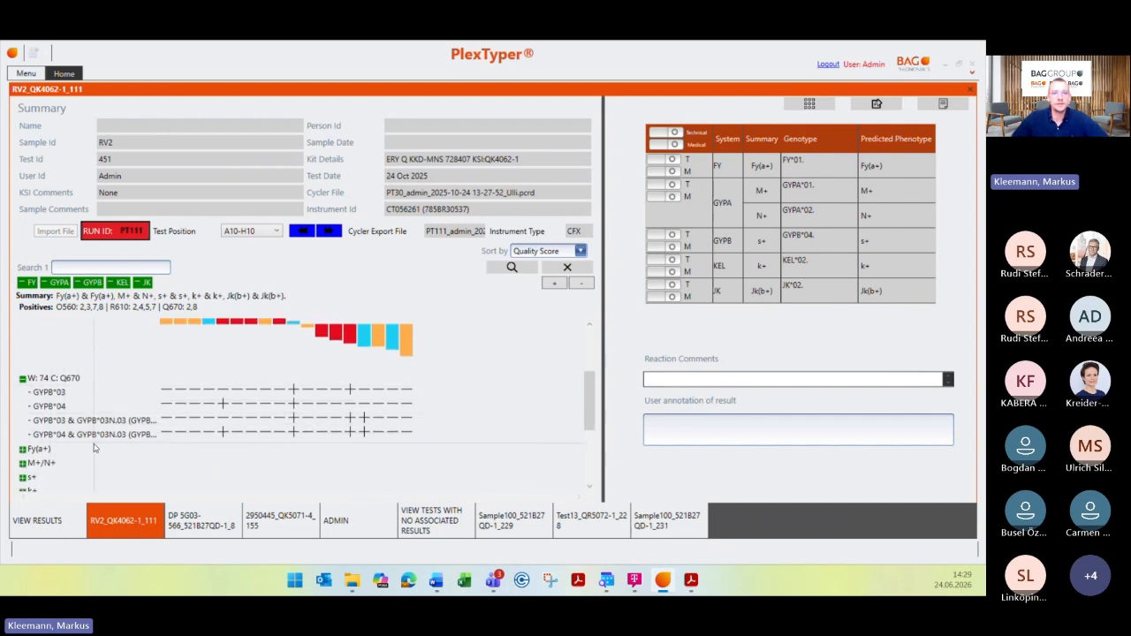
{"action": "left_click_drag", "start_coordinate": [92, 446], "coordinate": [128, 448]}
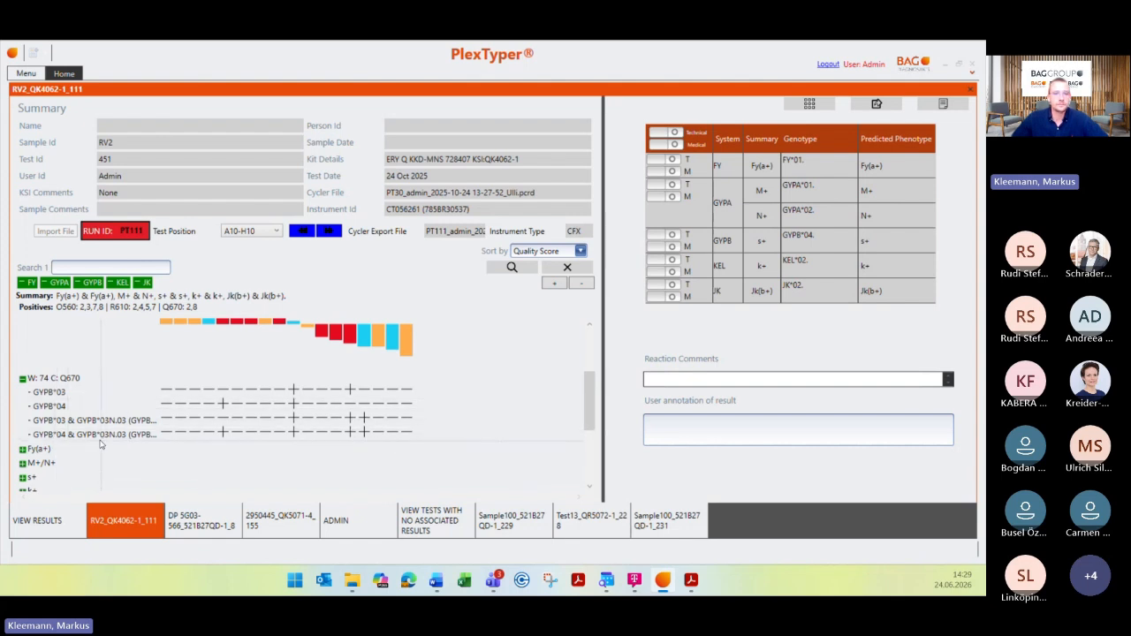
{"action": "scroll", "coordinate": [344, 460], "scroll_direction": "up", "scroll_amount": 1}
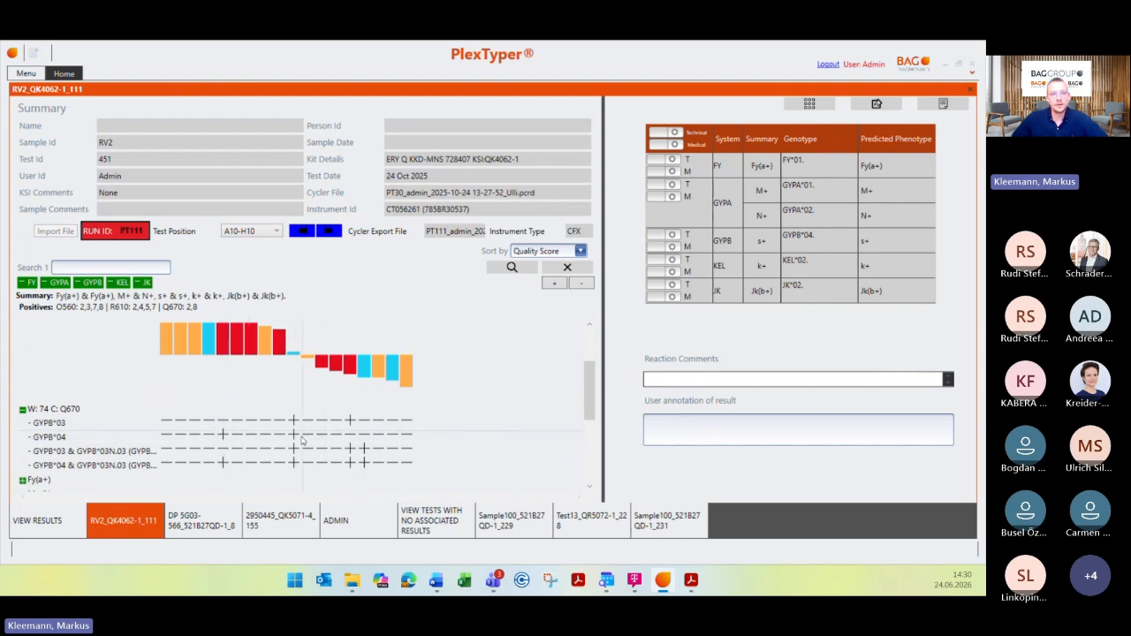
{"action": "scroll", "coordinate": [301, 437], "scroll_direction": "up", "scroll_amount": 1}
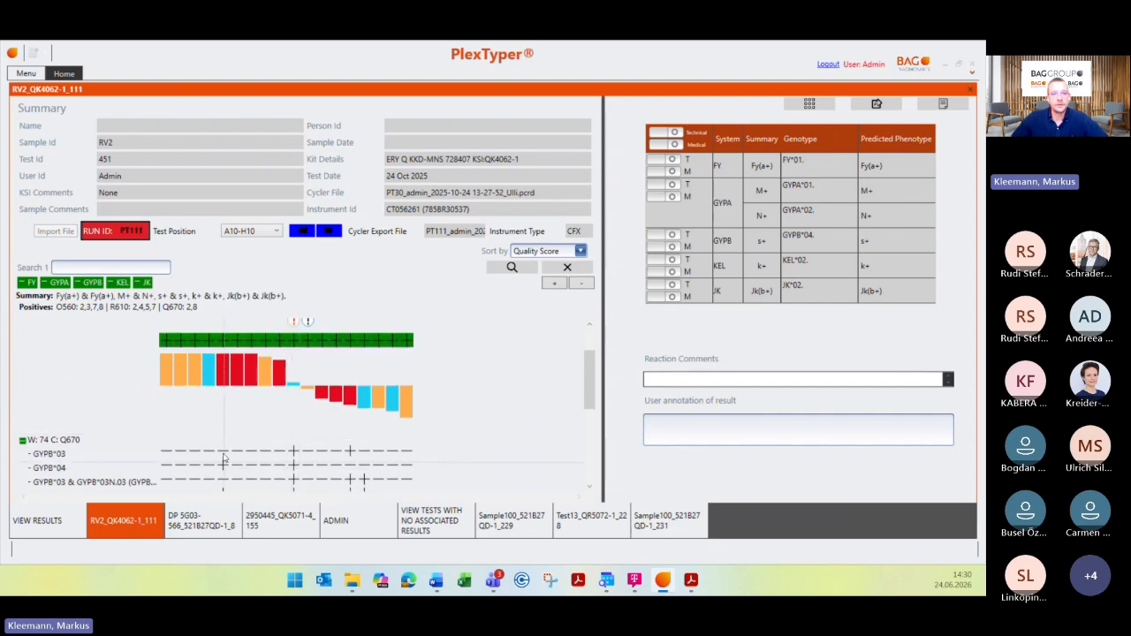
Step: Review the D10 R610 reaction with its current data point and amplification curves, and close the data review
{"action": "left_click", "coordinate": [221, 379]}
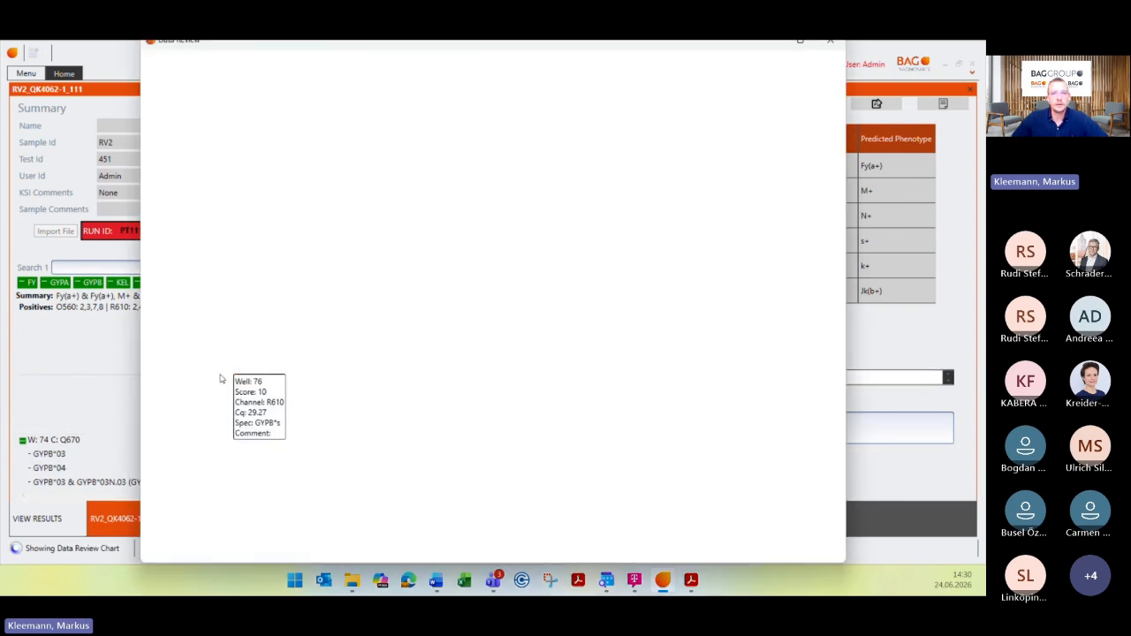
{"action": "mouse_move", "coordinate": [534, 387]}
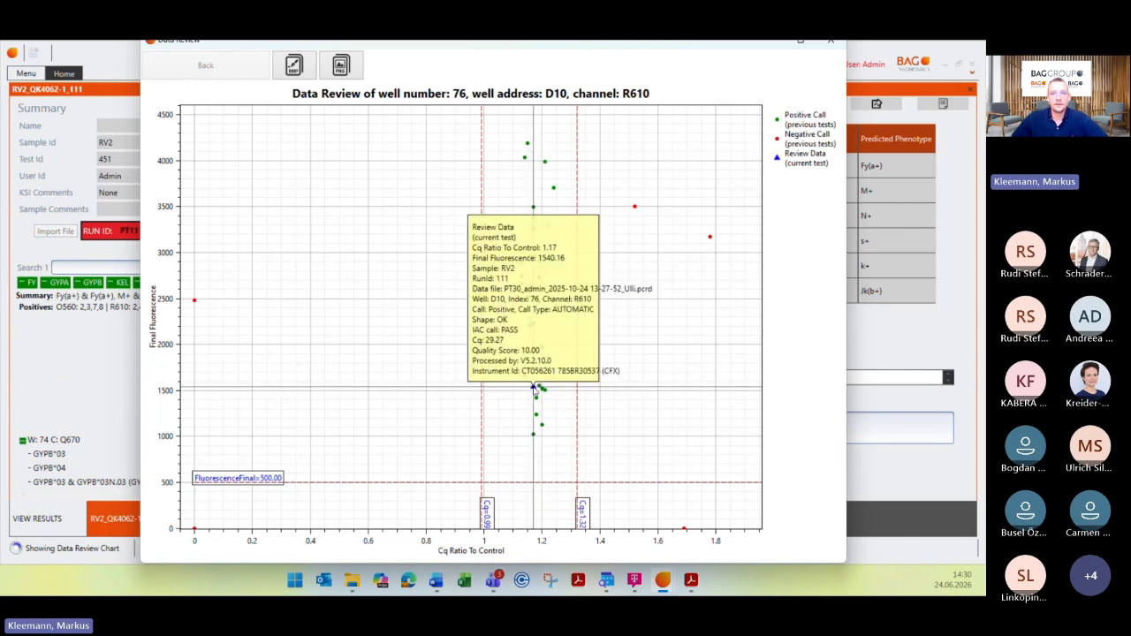
{"action": "left_click", "coordinate": [533, 387]}
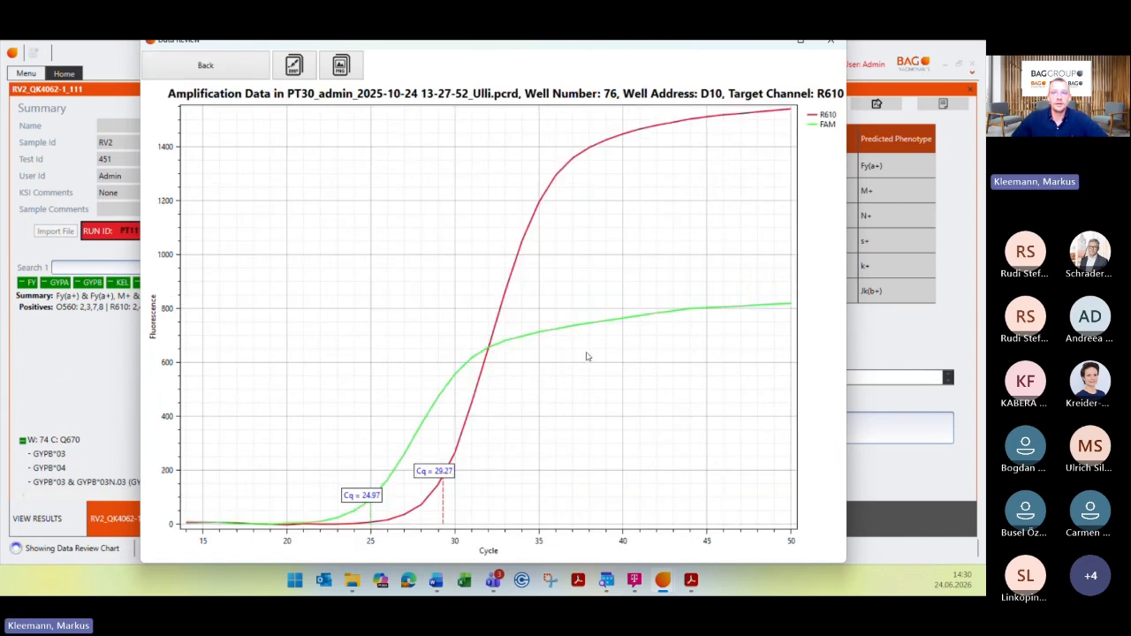
{"action": "left_click", "coordinate": [830, 41]}
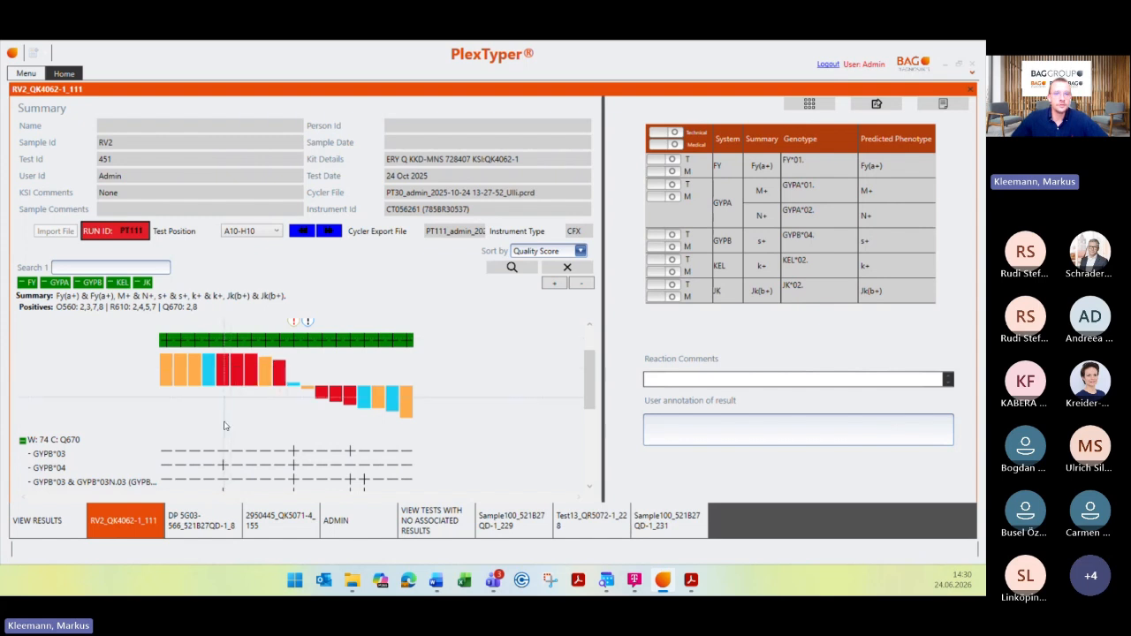
Step: Compare the GYPB allele reaction patterns for well 74 with the RV2 quality score bars, and recheck the B10 Q670 reaction details
{"action": "mouse_move", "coordinate": [294, 389]}
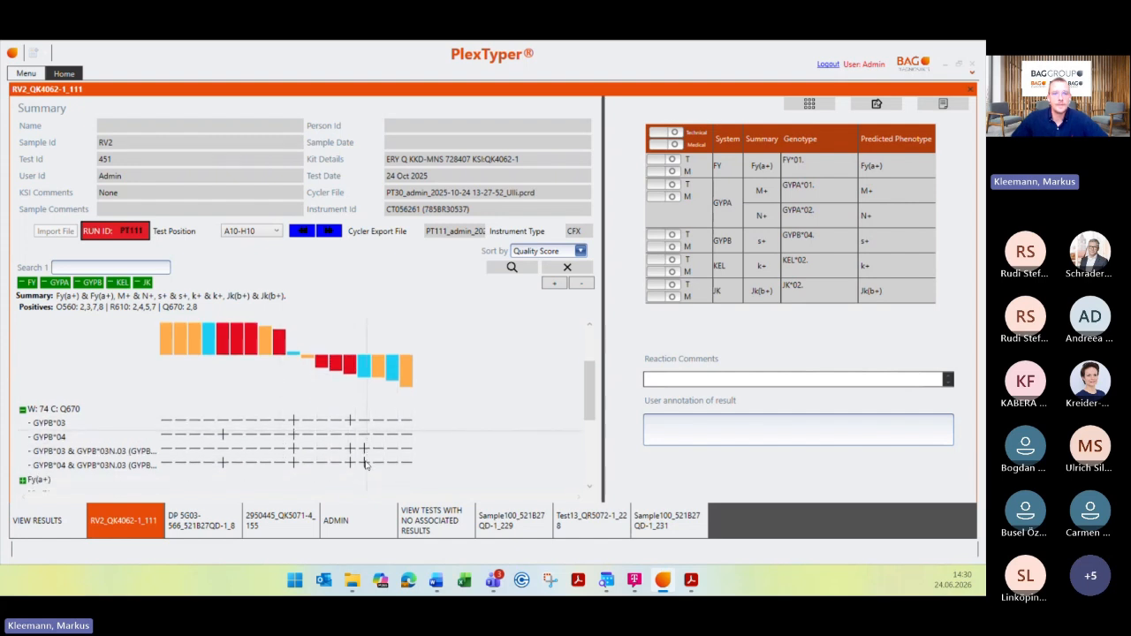
{"action": "scroll", "coordinate": [365, 463], "scroll_direction": "down", "scroll_amount": 1}
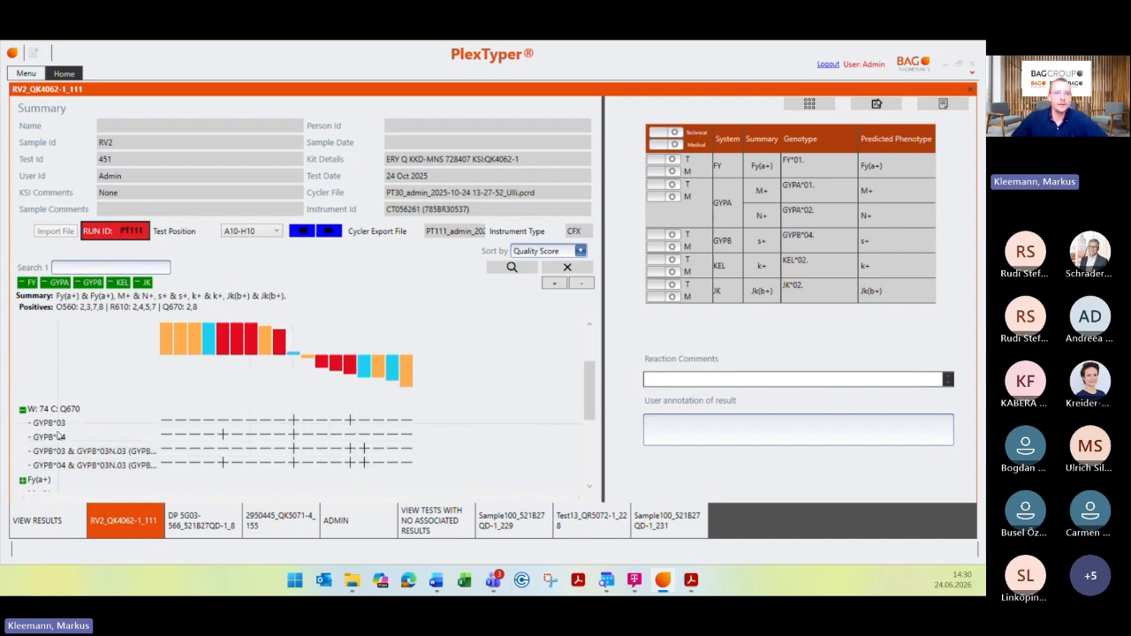
{"action": "right_click", "coordinate": [294, 357]}
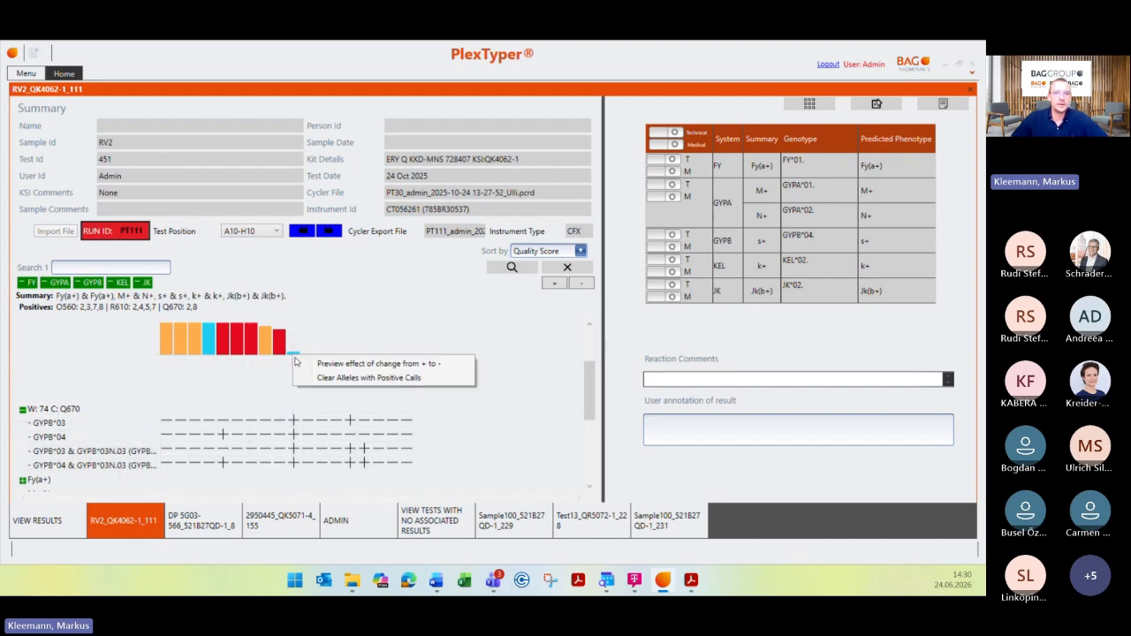
{"action": "left_click", "coordinate": [320, 386]}
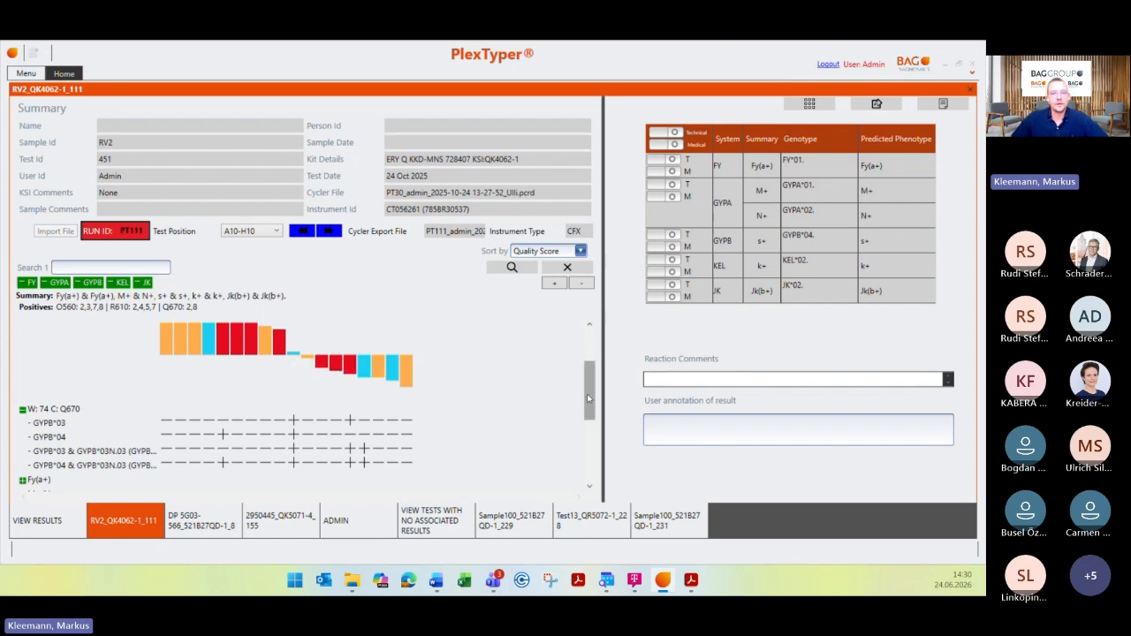
{"action": "scroll", "coordinate": [586, 394], "scroll_direction": "up", "scroll_amount": 1}
{"action": "mouse_move", "coordinate": [293, 373]}
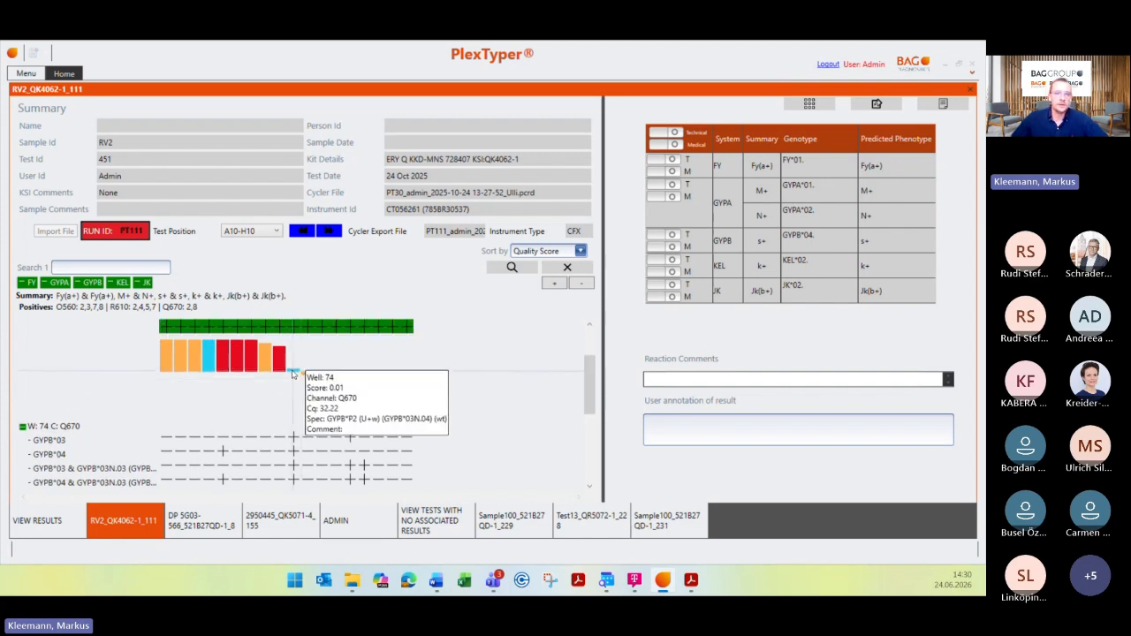
{"action": "scroll", "coordinate": [295, 373], "scroll_direction": "up", "scroll_amount": 2}
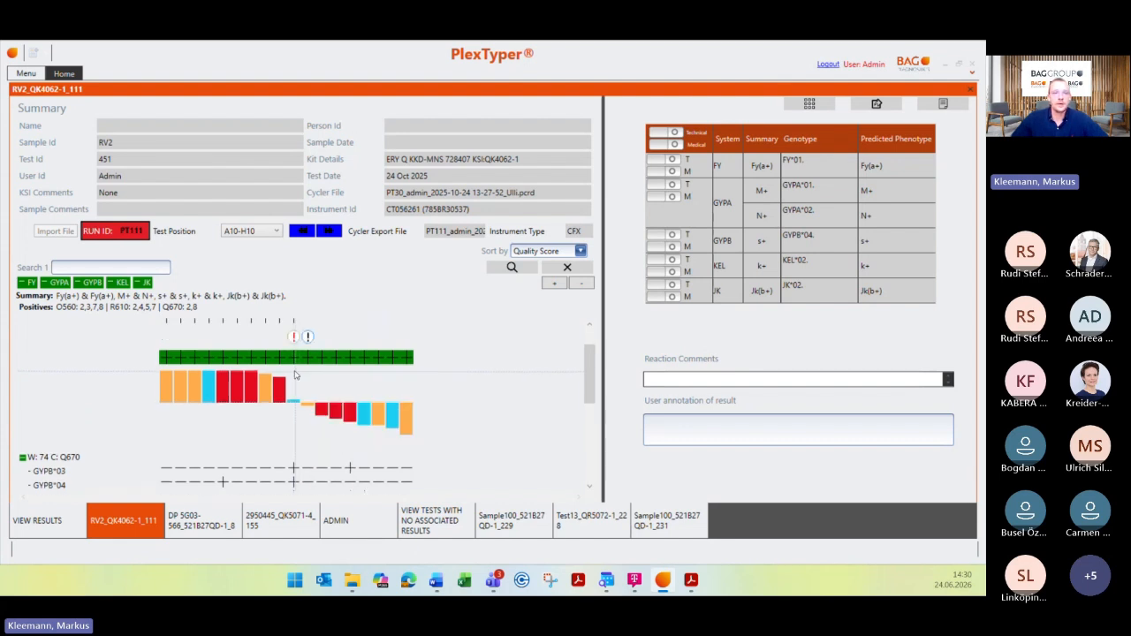
{"action": "scroll", "coordinate": [321, 389], "scroll_direction": "up", "scroll_amount": 2}
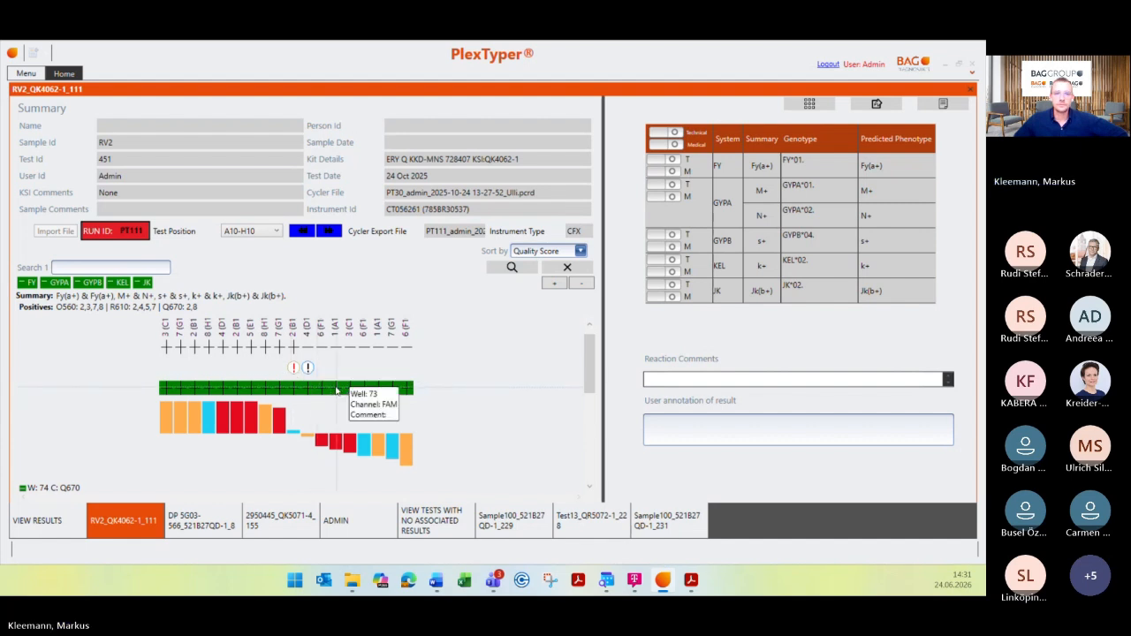
Step: Switch to the open DP 5G03-566 B*27 test result
{"action": "left_click", "coordinate": [201, 523]}
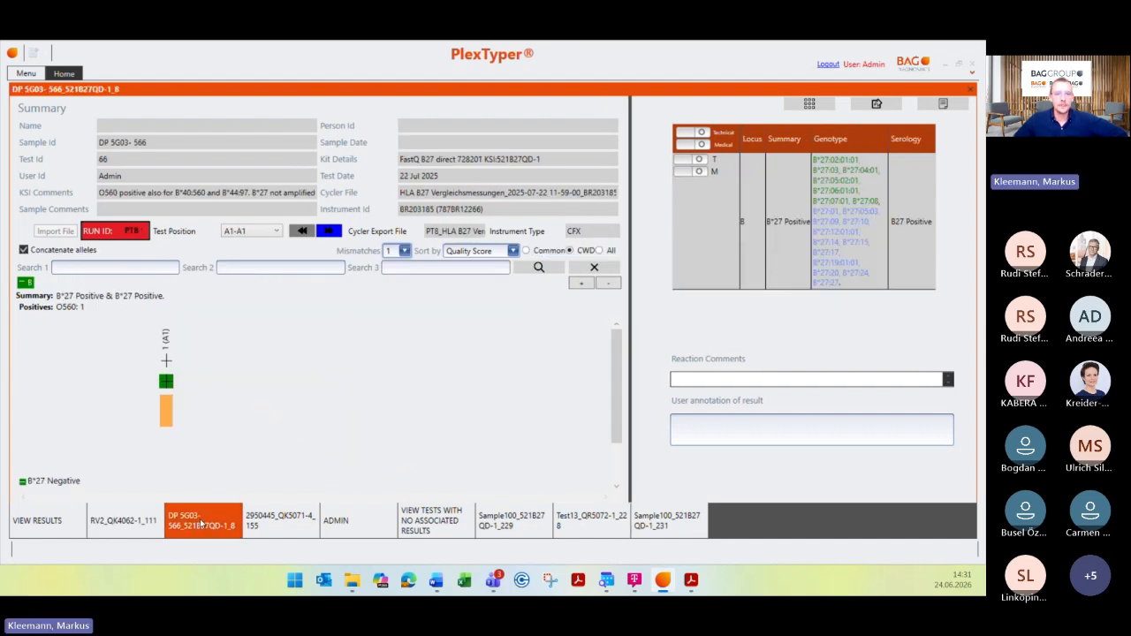
Step: Switch to the open QK5071-4 test result and examine the G12 reactions, internal controls and quality score bars
{"action": "left_click", "coordinate": [279, 521]}
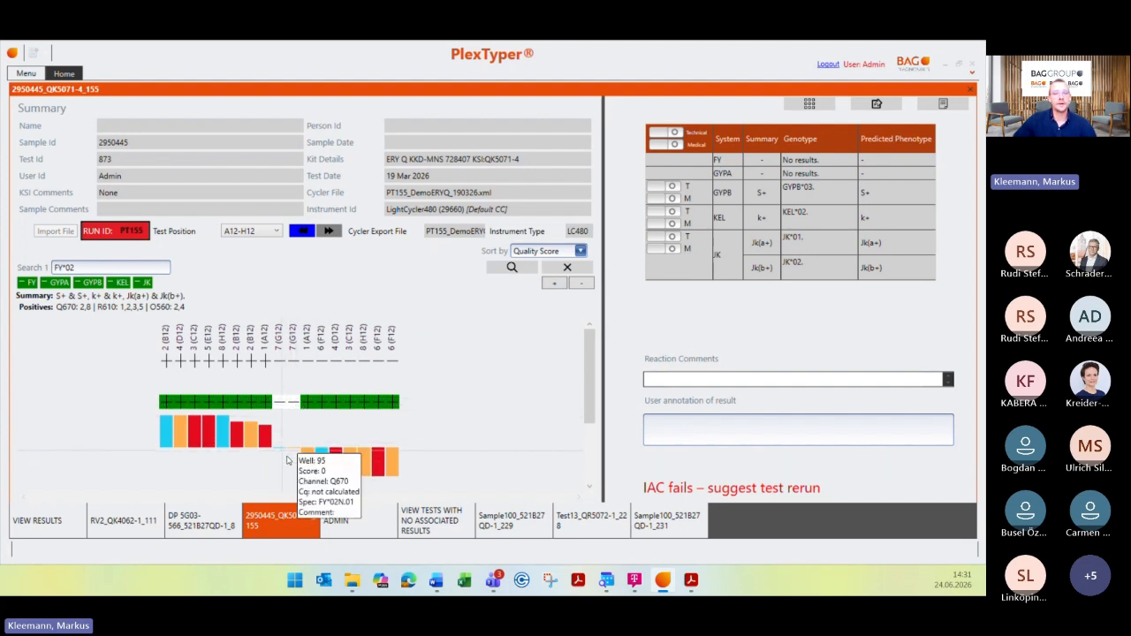
{"action": "mouse_move", "coordinate": [297, 456]}
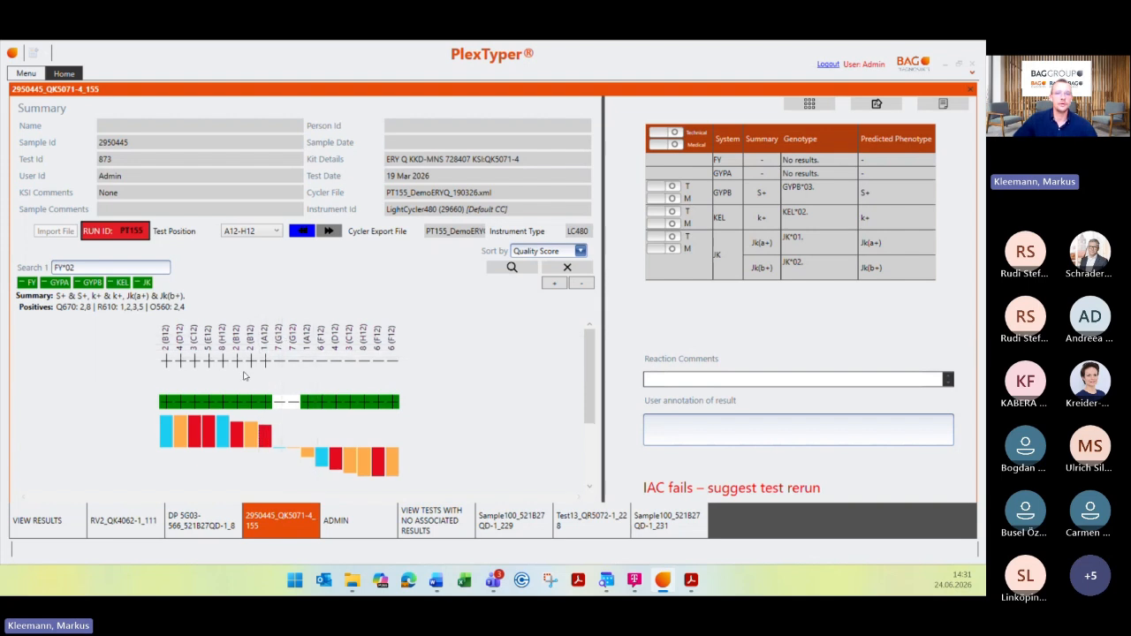
{"action": "mouse_move", "coordinate": [294, 343]}
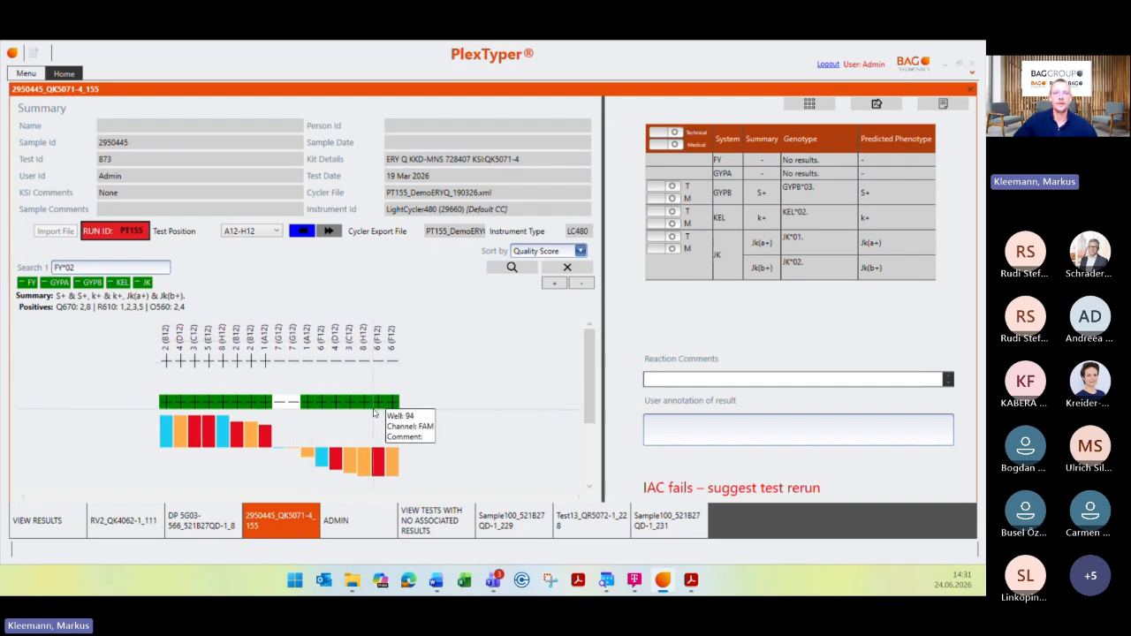
{"action": "scroll", "coordinate": [407, 412], "scroll_direction": "down", "scroll_amount": 1}
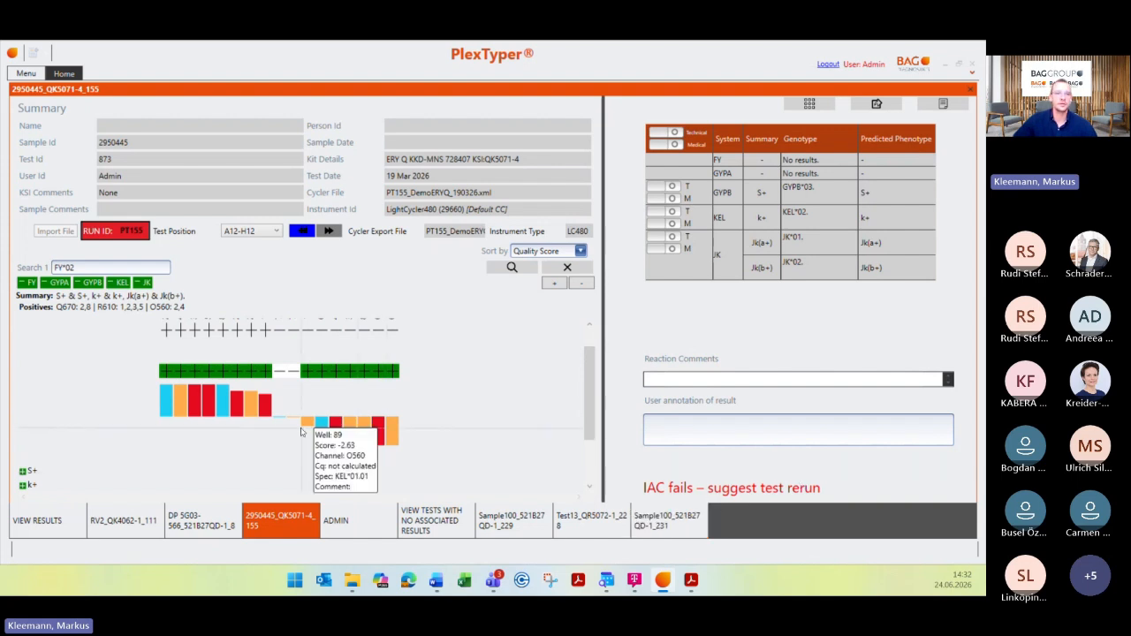
{"action": "scroll", "coordinate": [300, 431], "scroll_direction": "up", "scroll_amount": 1}
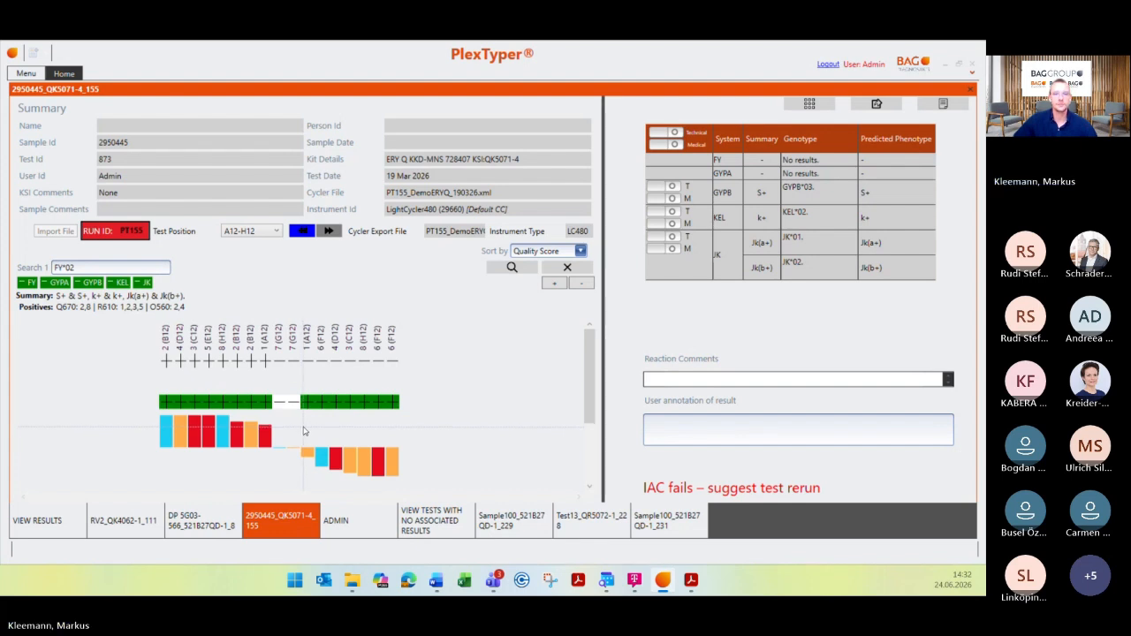
{"action": "mouse_move", "coordinate": [270, 456]}
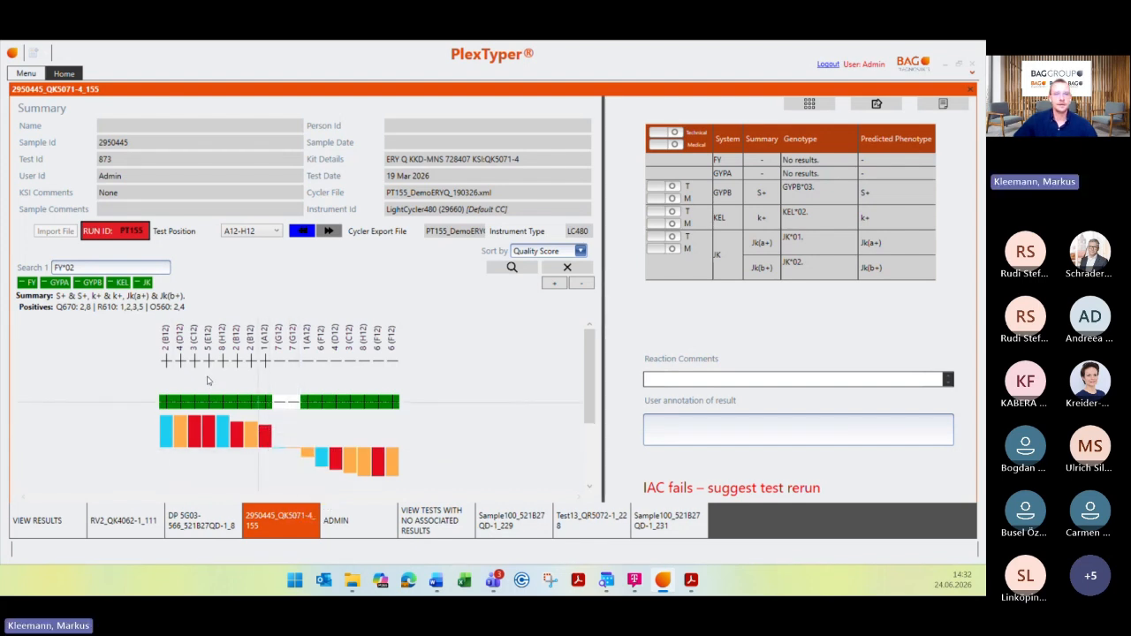
Step: Switch back to the DP 5G03-566 B*27 result, compare the genotype lists for Common, CWD and All alleles, and restore CWD
{"action": "left_click", "coordinate": [198, 521]}
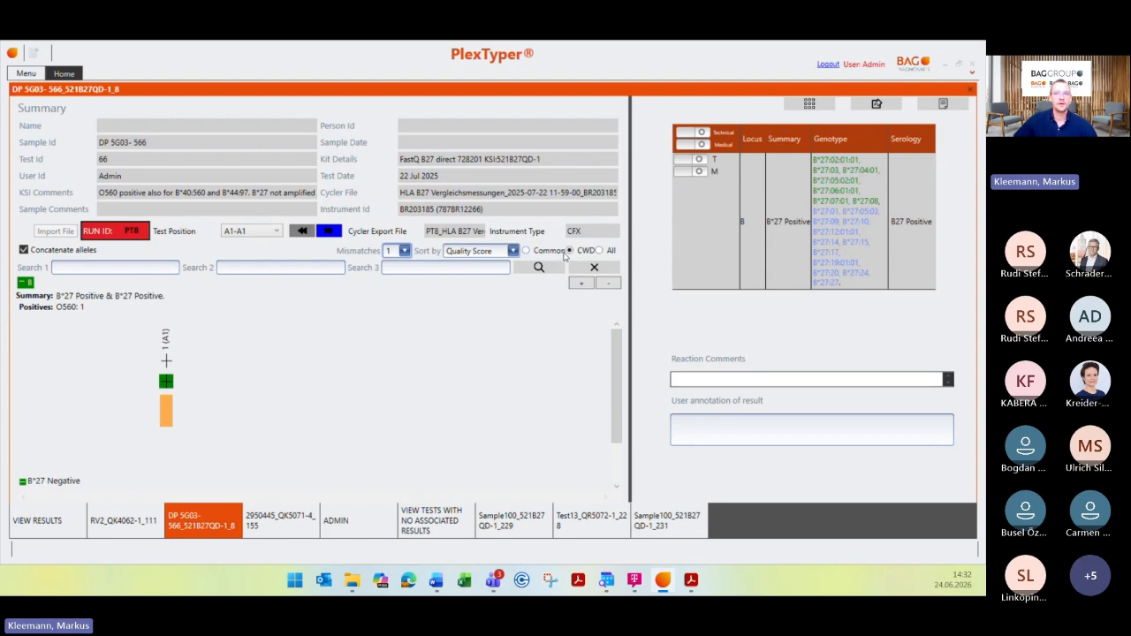
{"action": "left_click", "coordinate": [526, 251]}
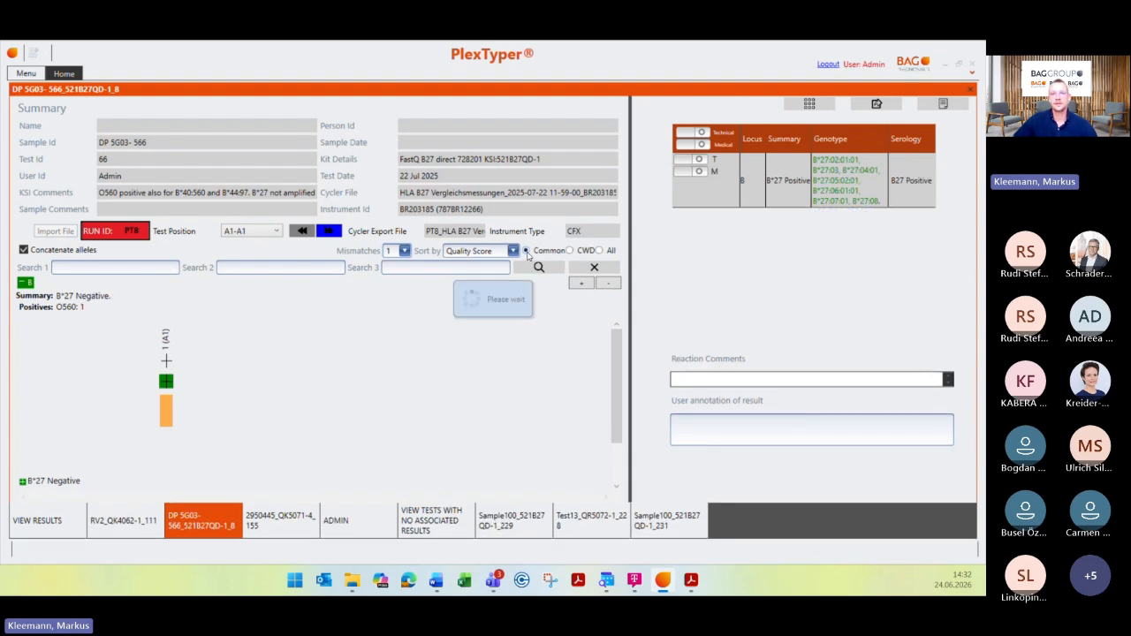
{"action": "left_click", "coordinate": [570, 251]}
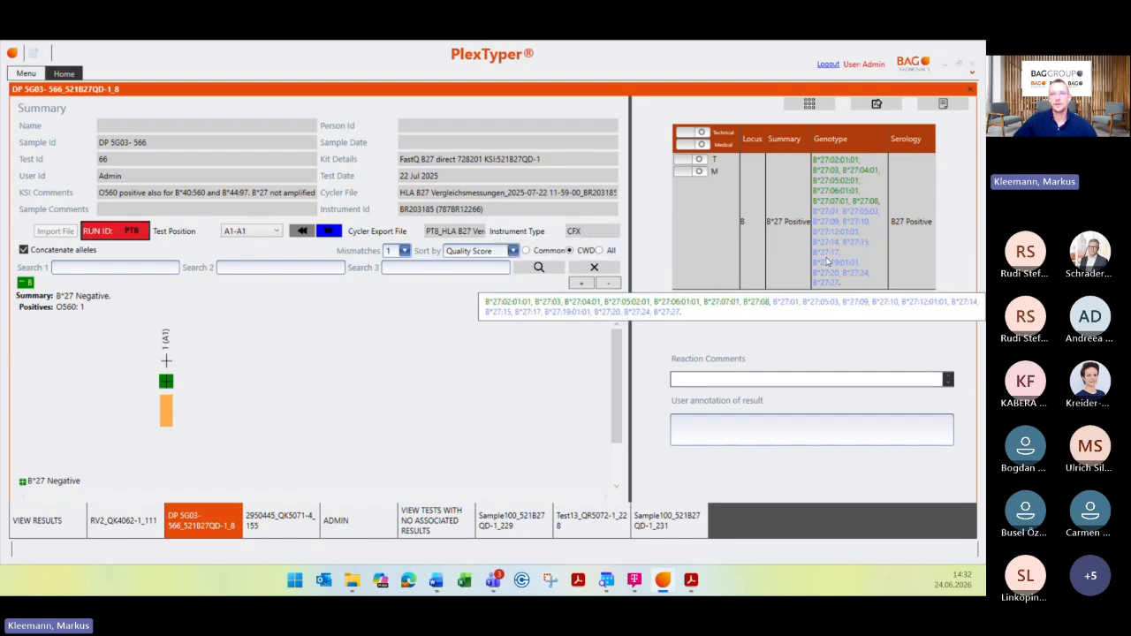
{"action": "left_click", "coordinate": [600, 251]}
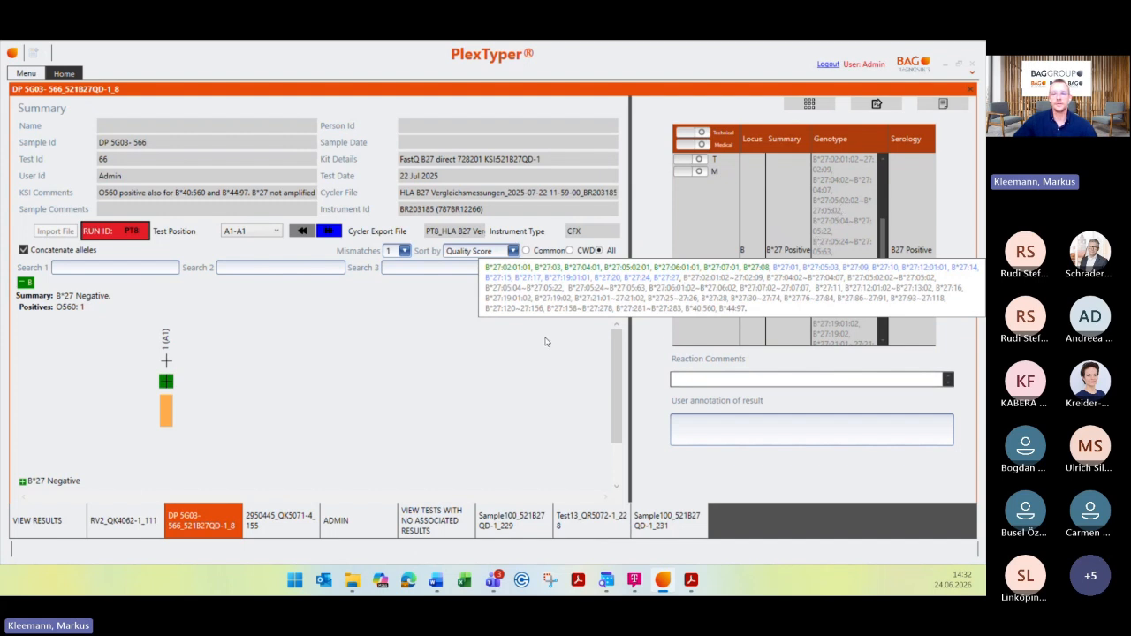
{"action": "left_click", "coordinate": [571, 251]}
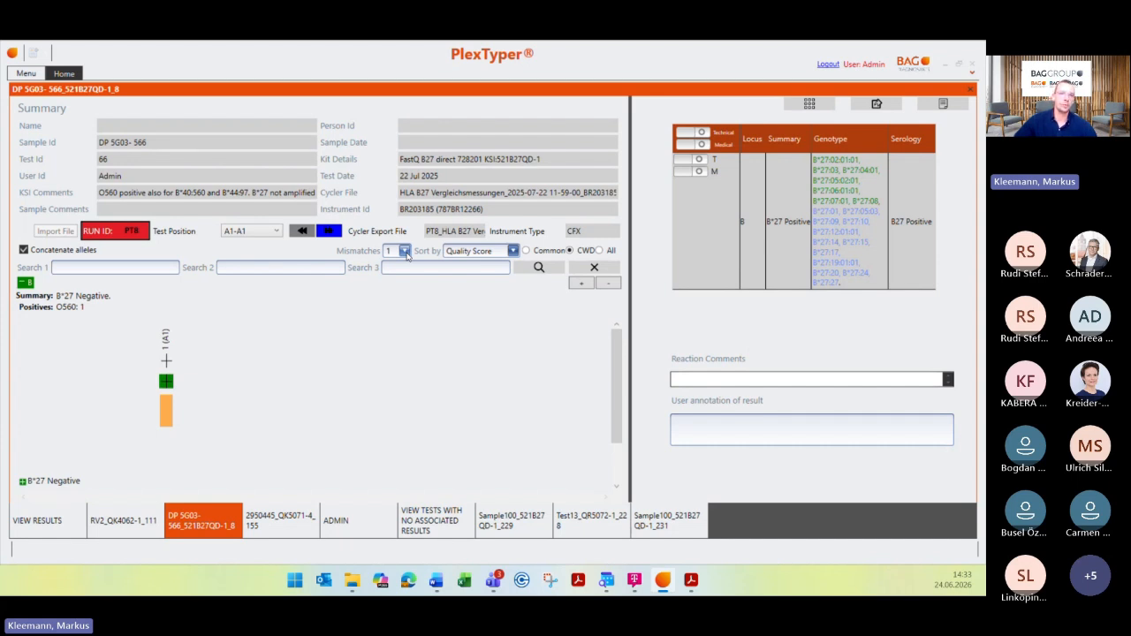
Step: Check the B*27 allele results with 0 mismatches allowed, and restore the mismatch setting to 1
{"action": "left_click", "coordinate": [405, 252]}
{"action": "left_click", "coordinate": [405, 252]}
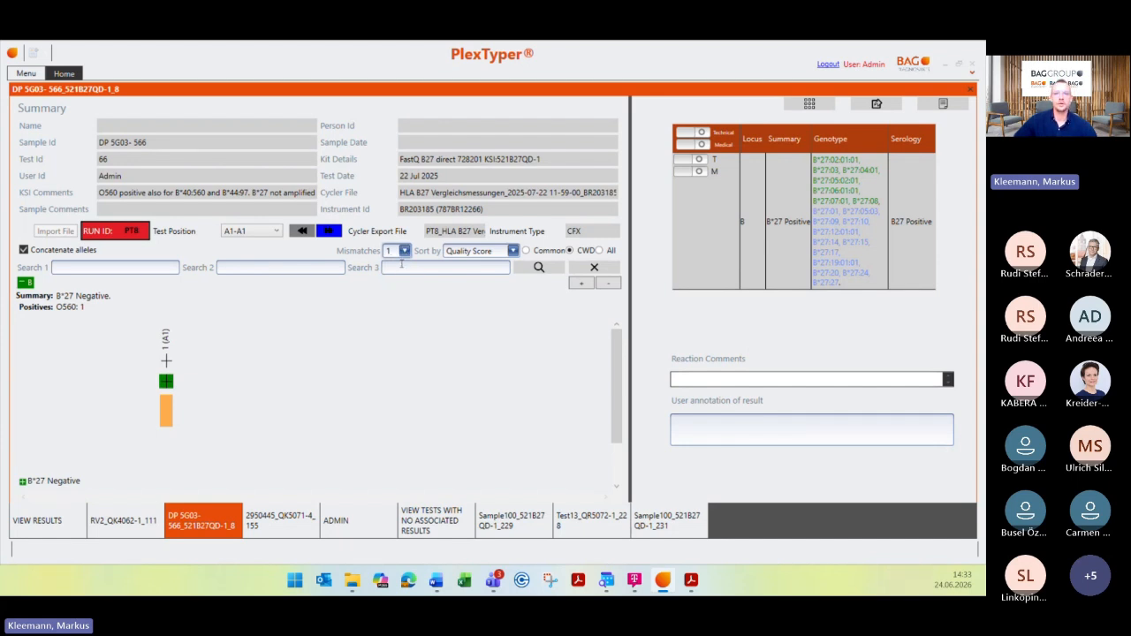
{"action": "left_click", "coordinate": [405, 252]}
{"action": "left_click", "coordinate": [390, 269]}
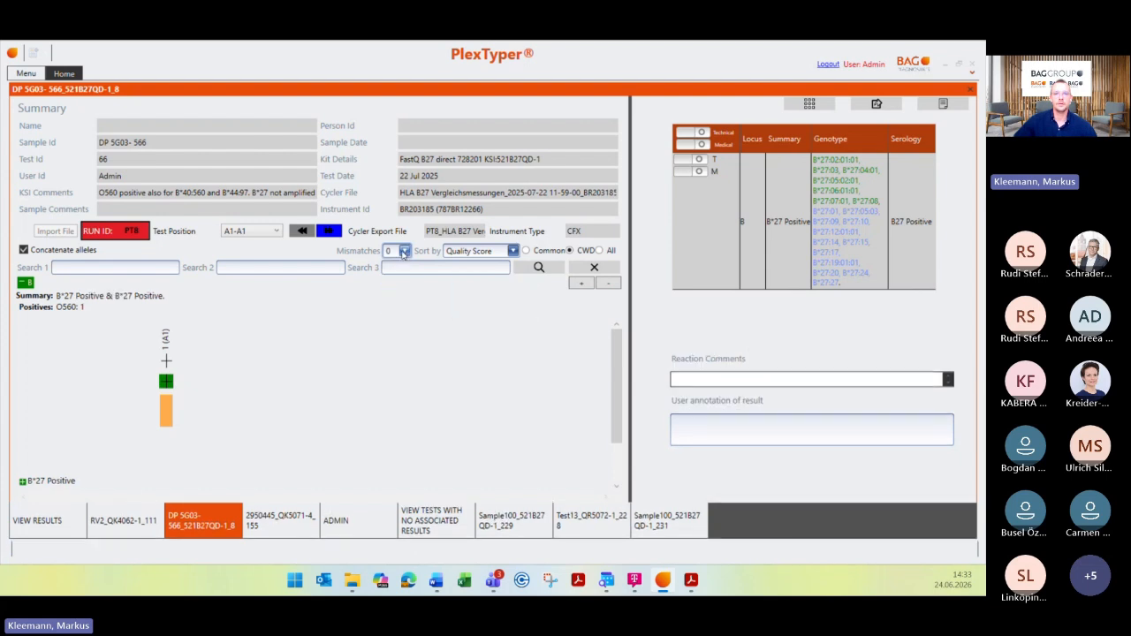
{"action": "left_click", "coordinate": [389, 253]}
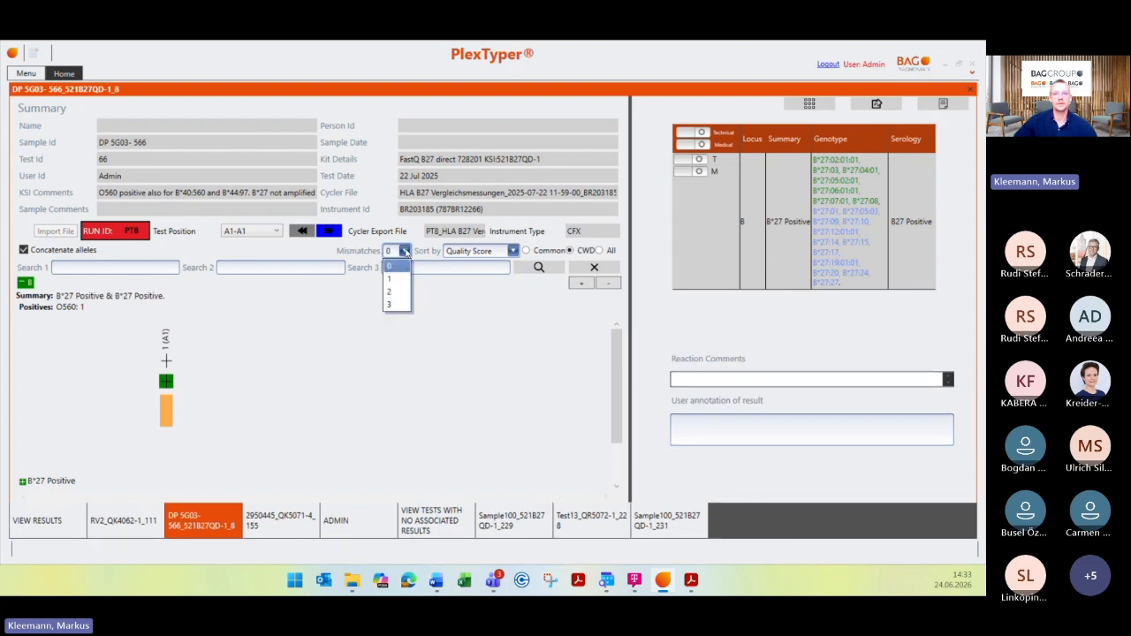
{"action": "left_click", "coordinate": [392, 278]}
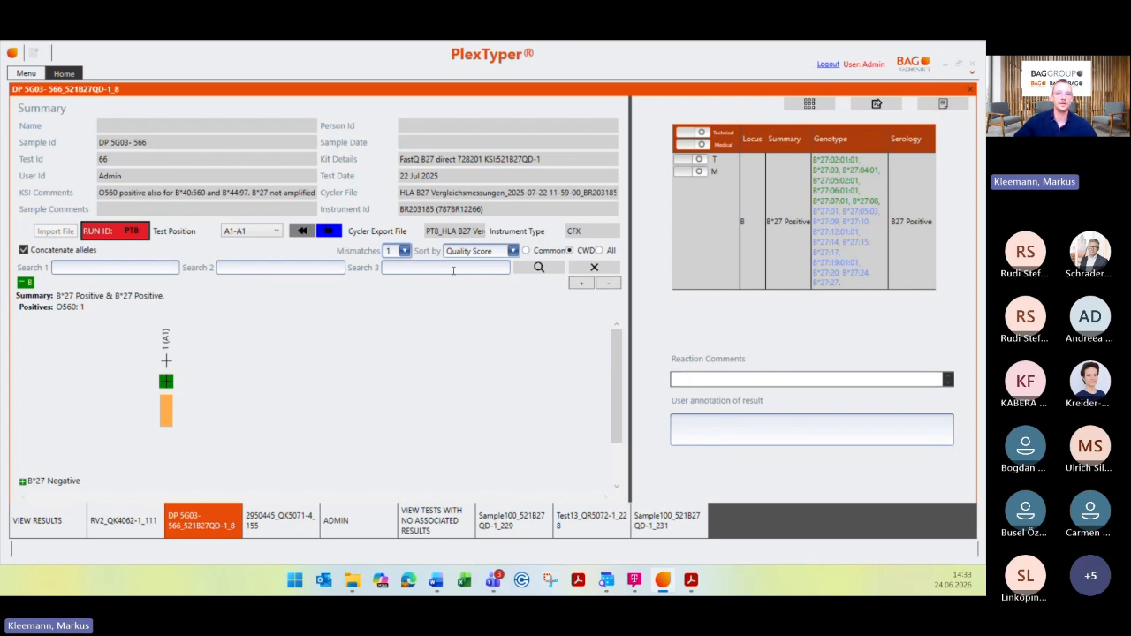
{"action": "scroll", "coordinate": [612, 387], "scroll_direction": "down", "scroll_amount": 1}
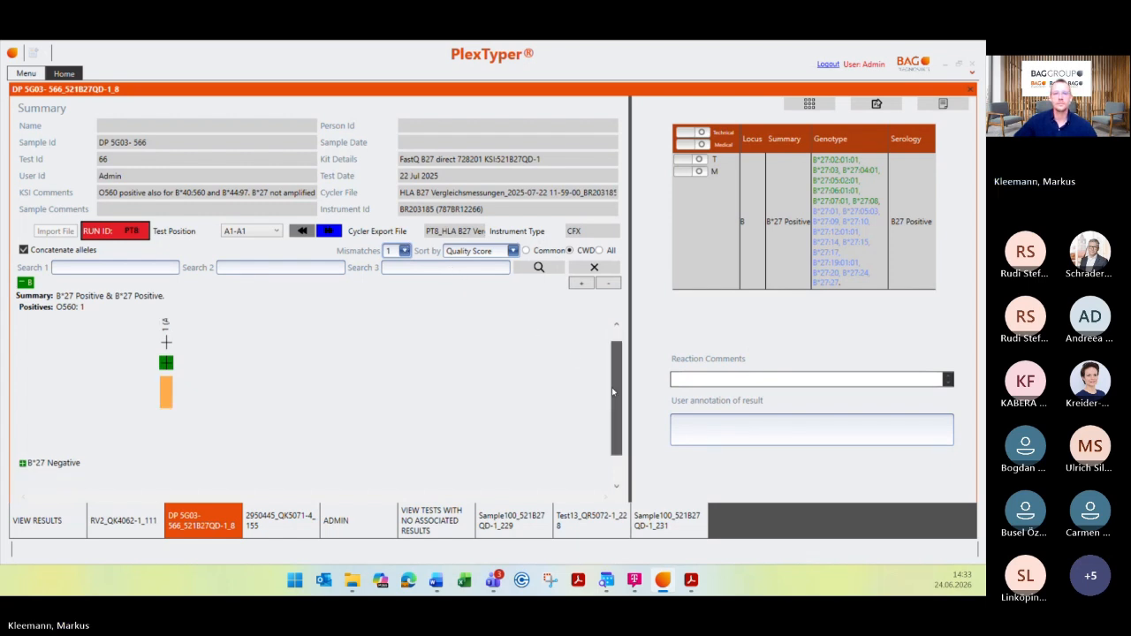
Step: Switch to the open RV2 test result and display its report generation options
{"action": "left_click", "coordinate": [128, 521]}
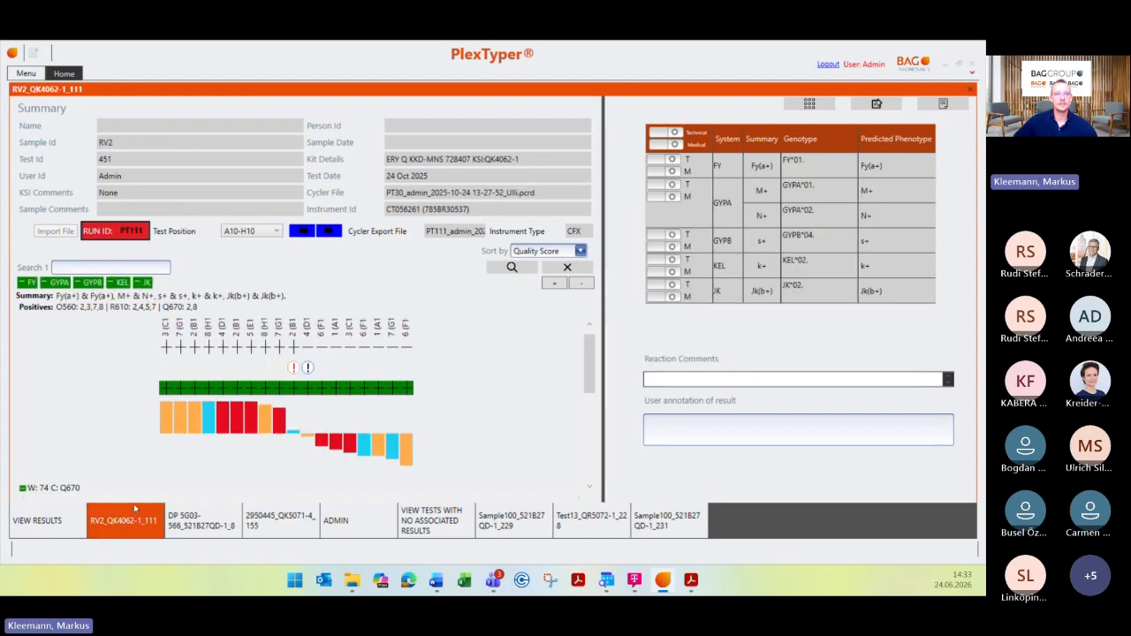
{"action": "scroll", "coordinate": [292, 381], "scroll_direction": "up", "scroll_amount": 1}
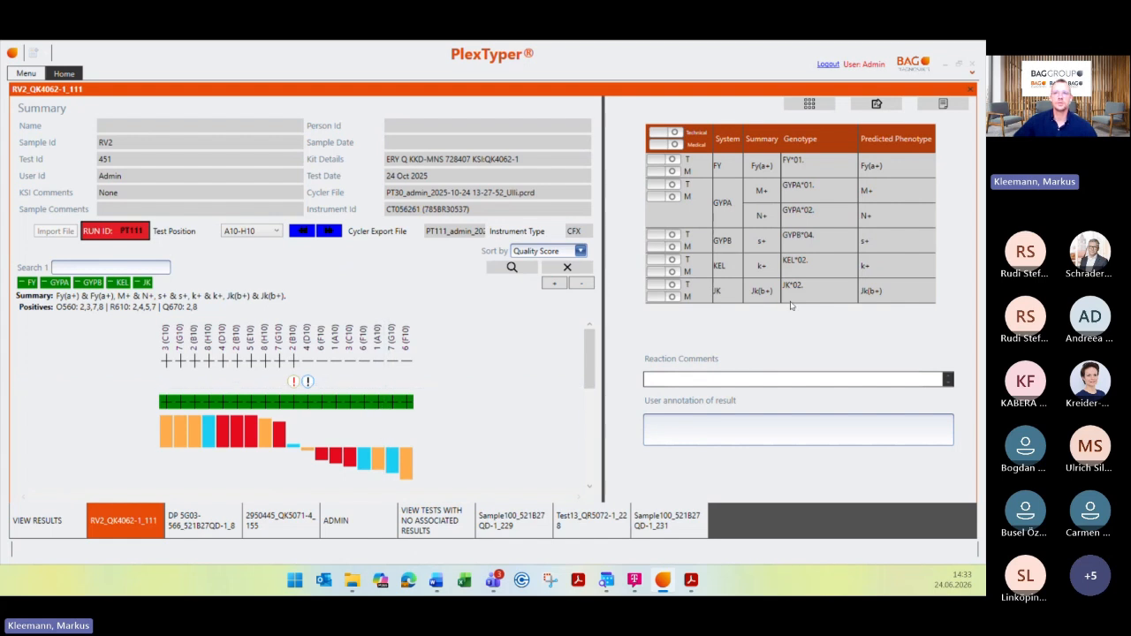
{"action": "left_click", "coordinate": [944, 105]}
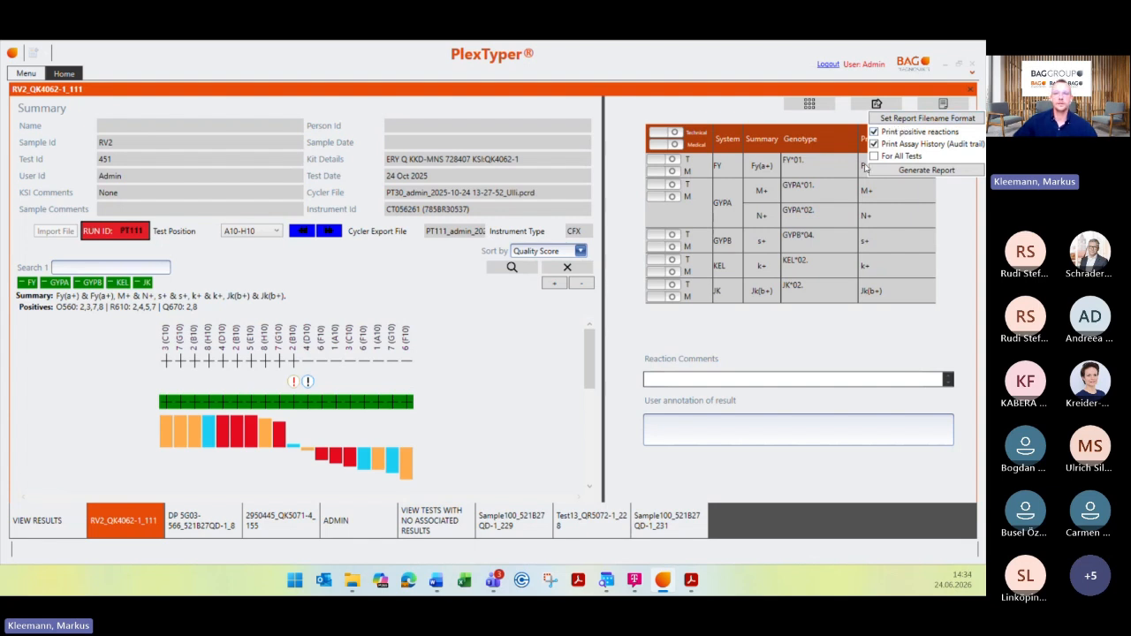
Step: Try adding Timestamp after Sample ID in the report filename format, and cancel the change
{"action": "left_click", "coordinate": [907, 122]}
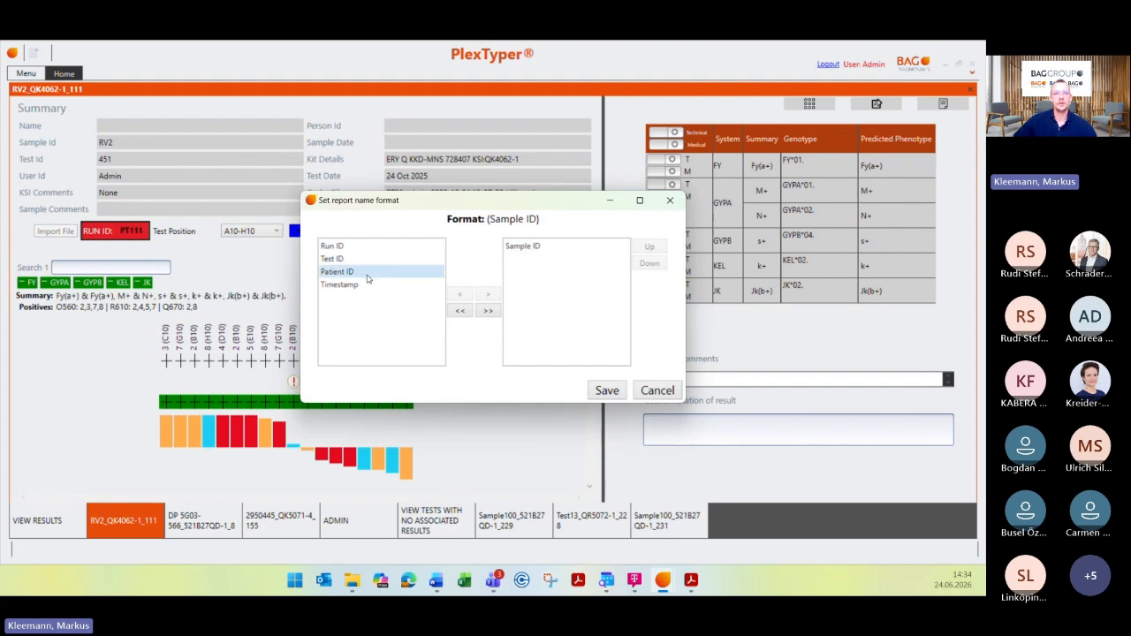
{"action": "left_click", "coordinate": [330, 287]}
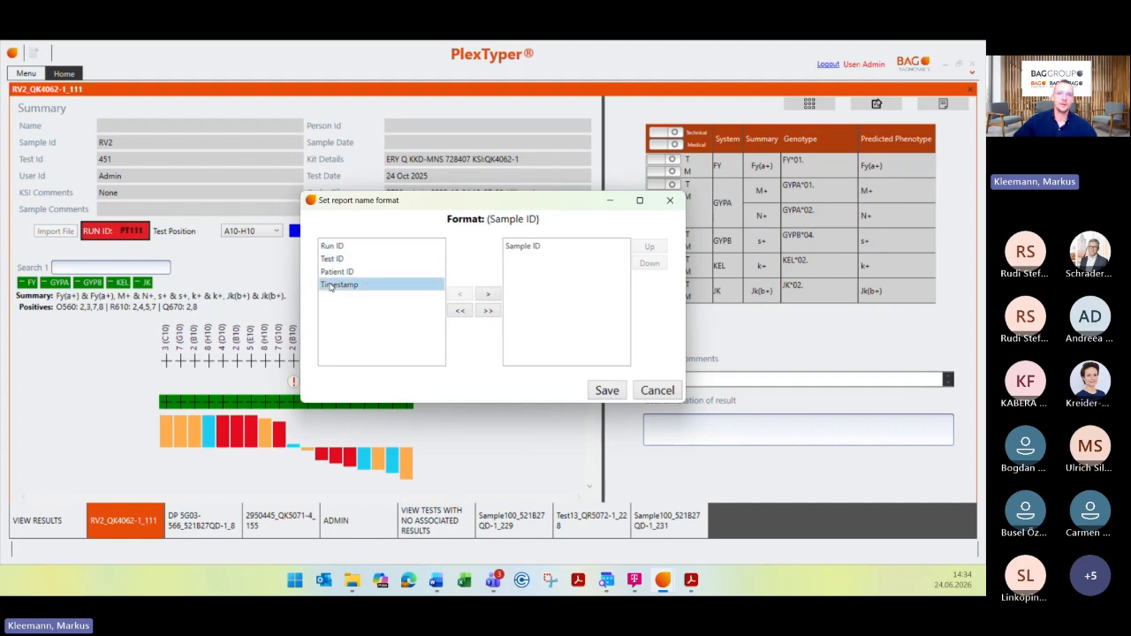
{"action": "left_click", "coordinate": [484, 295]}
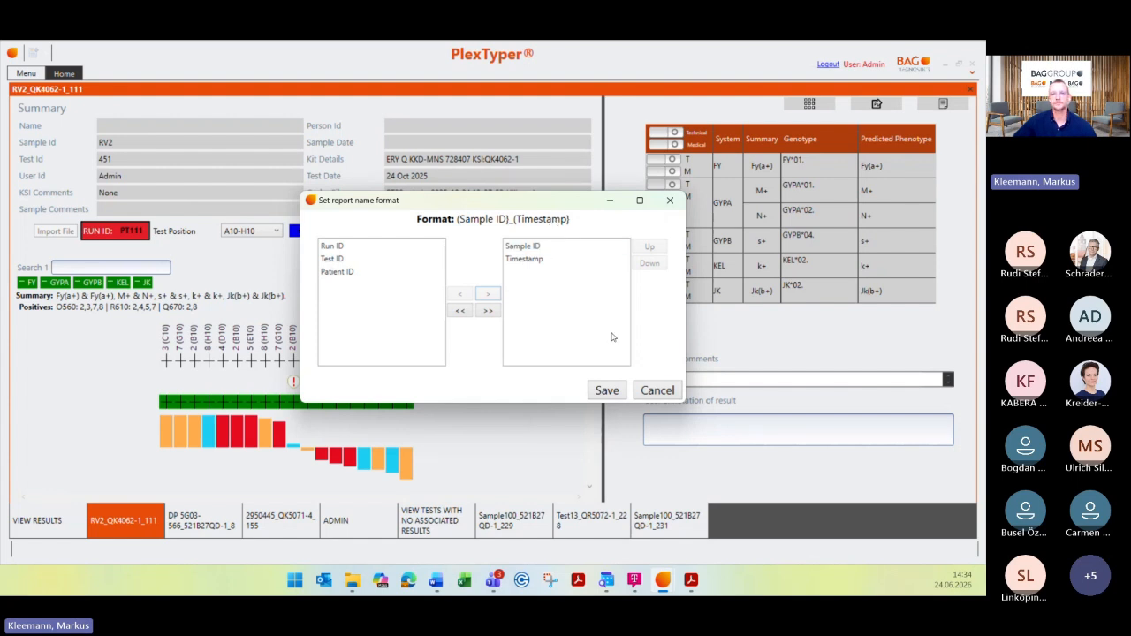
{"action": "left_click", "coordinate": [657, 394]}
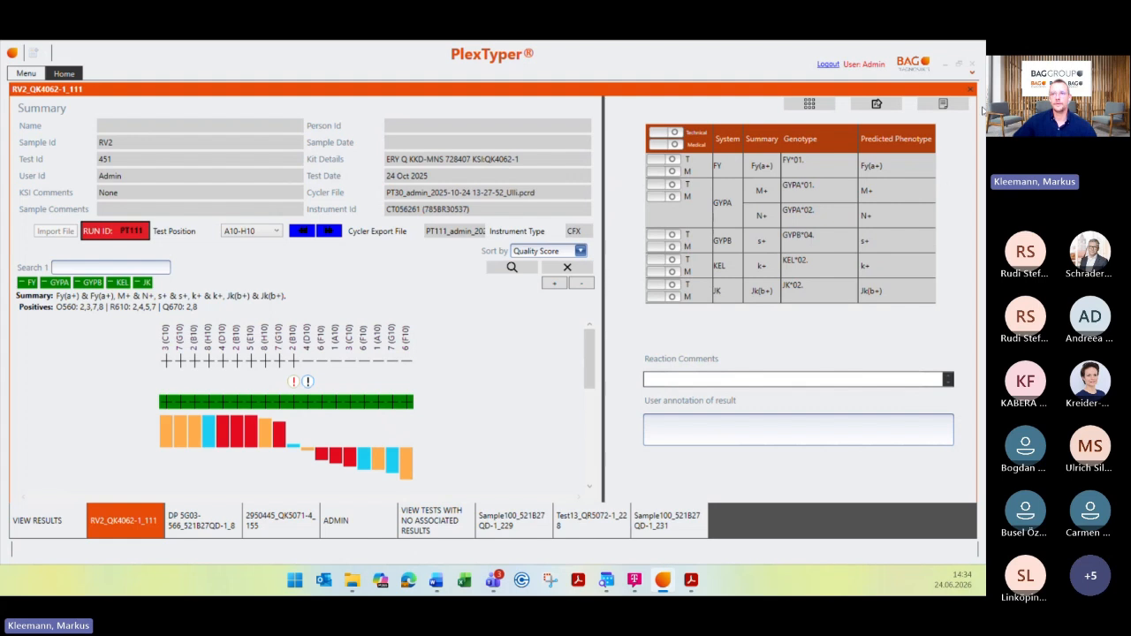
Step: Review the report printing options and the plate layout of run PT111, and close both without exporting
{"action": "left_click", "coordinate": [945, 106]}
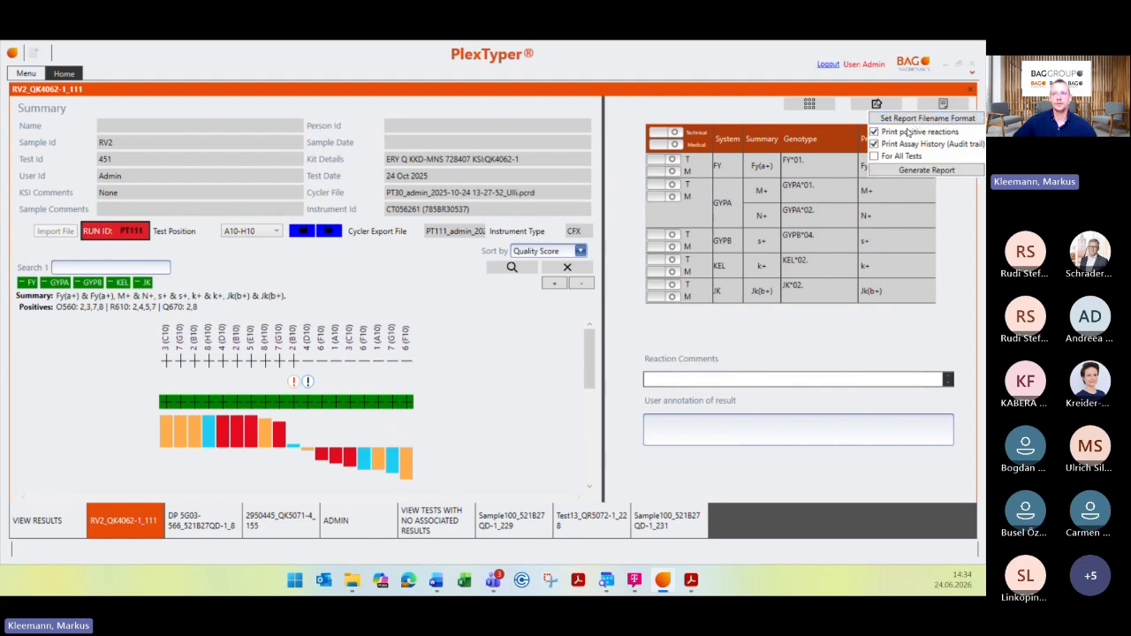
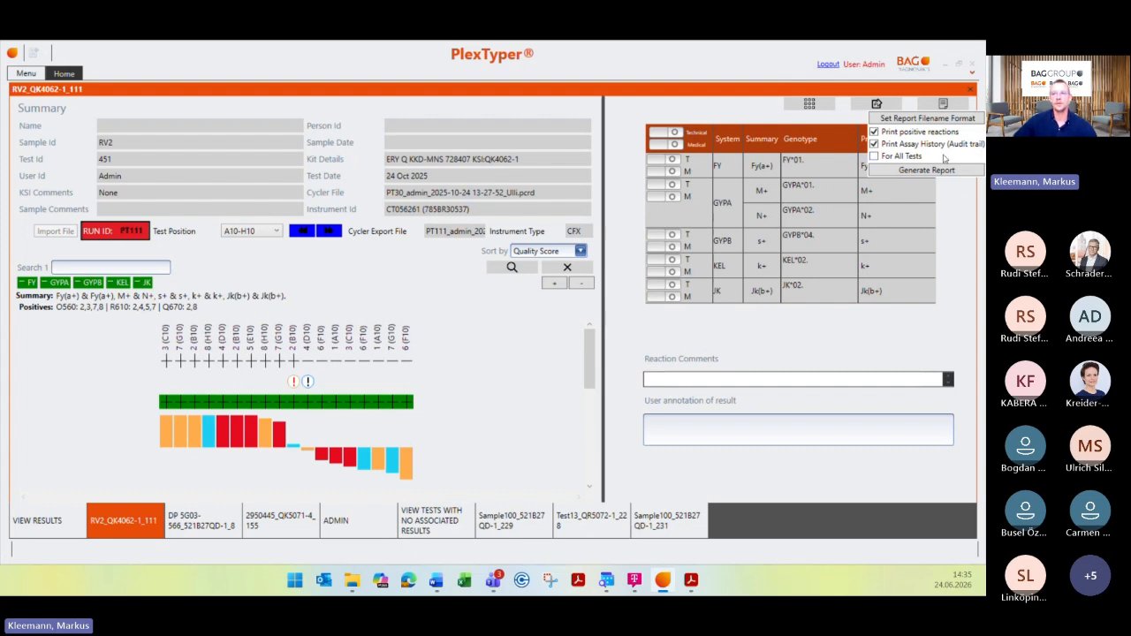
{"action": "left_click", "coordinate": [935, 213]}
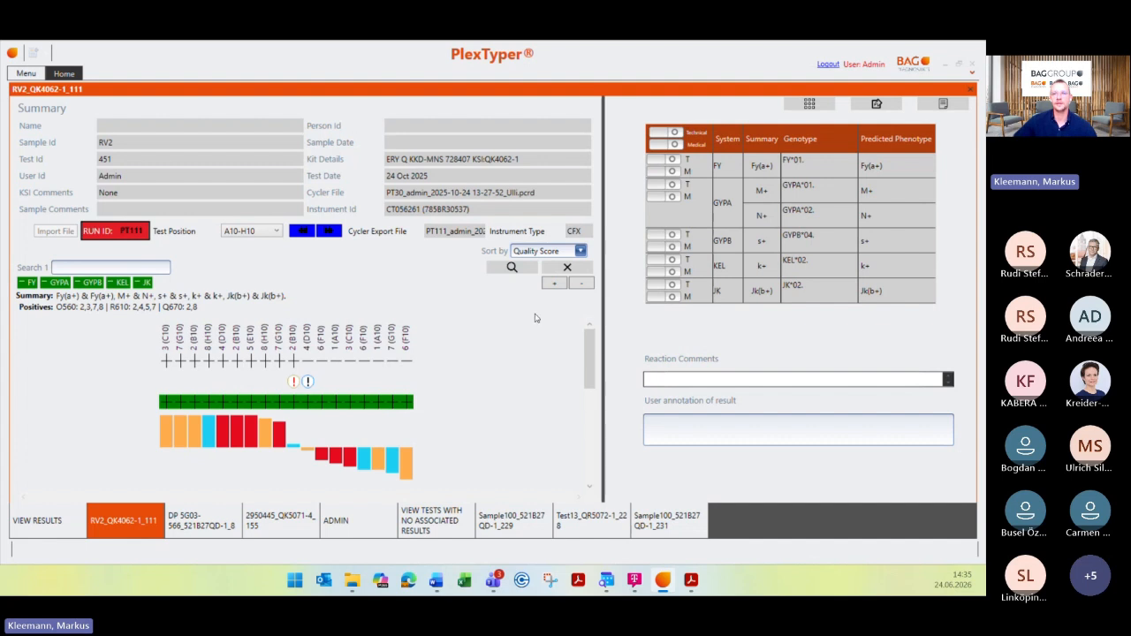
{"action": "left_click", "coordinate": [875, 106]}
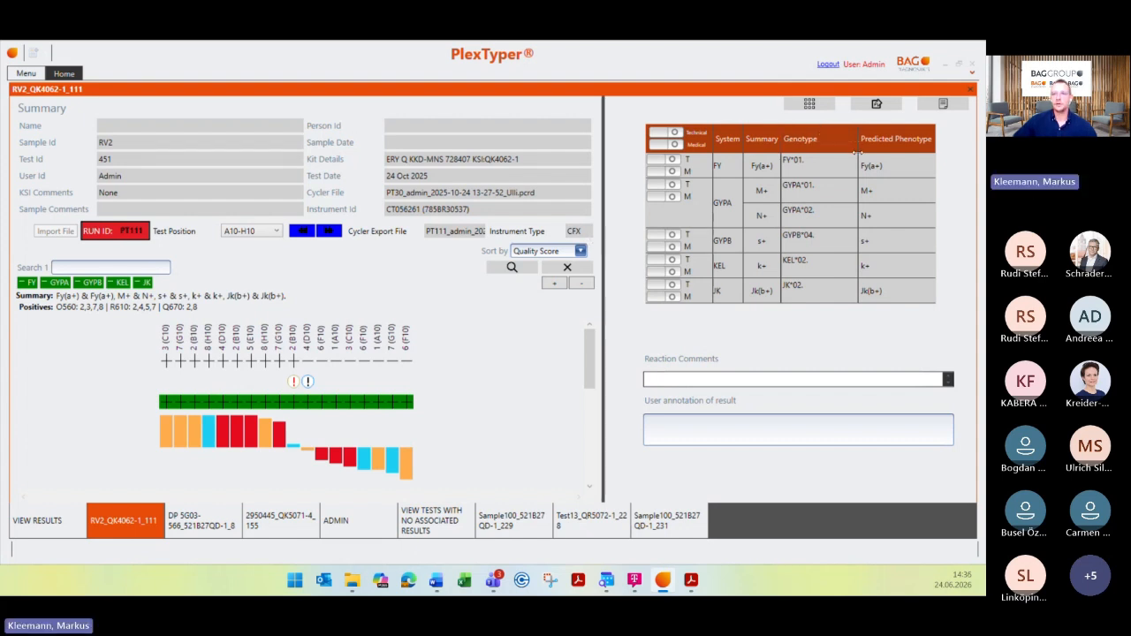
{"action": "left_click", "coordinate": [811, 105]}
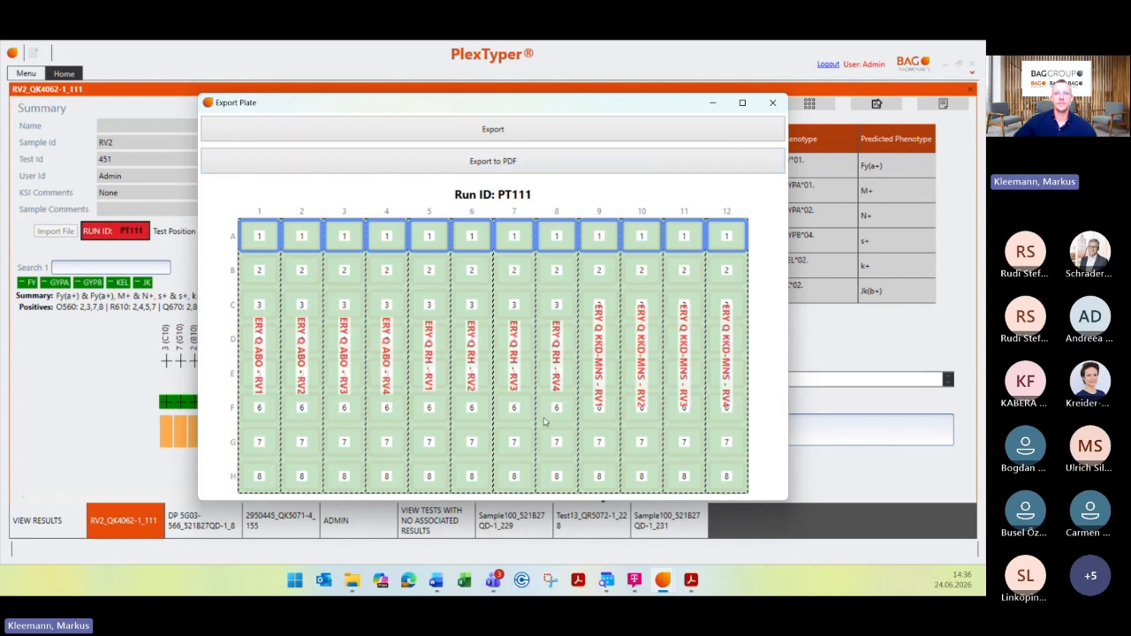
{"action": "left_click", "coordinate": [772, 102]}
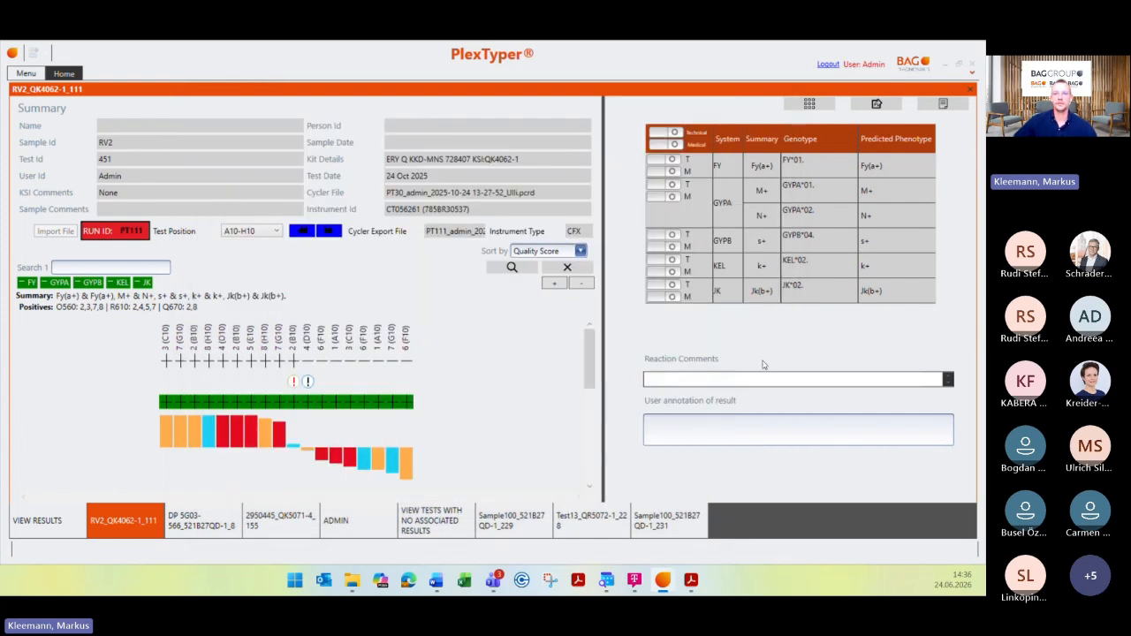
{"action": "left_click_drag", "start_coordinate": [591, 365], "coordinate": [594, 347]}
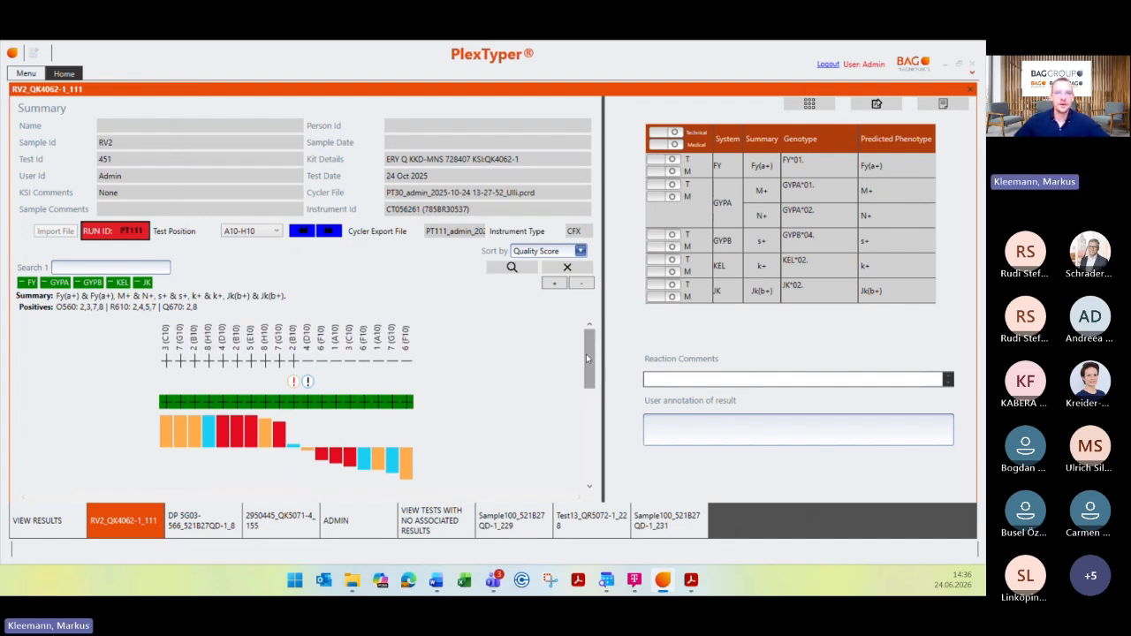
{"action": "left_click_drag", "start_coordinate": [586, 354], "coordinate": [588, 347]}
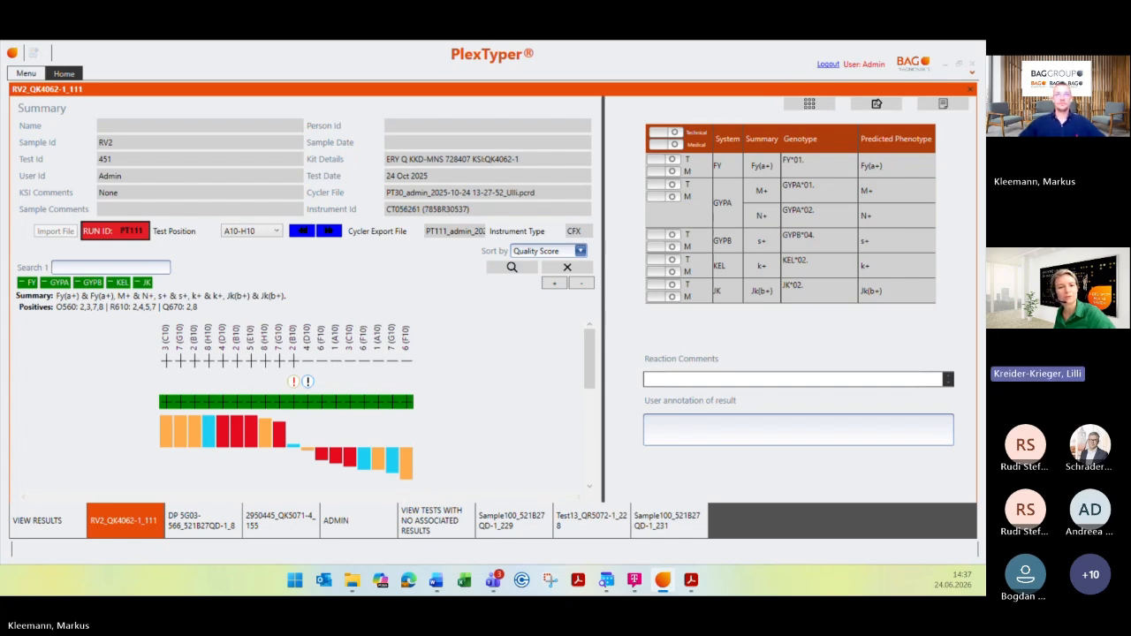
{"action": "left_click_drag", "start_coordinate": [0, 126], "coordinate": [0, 154]}
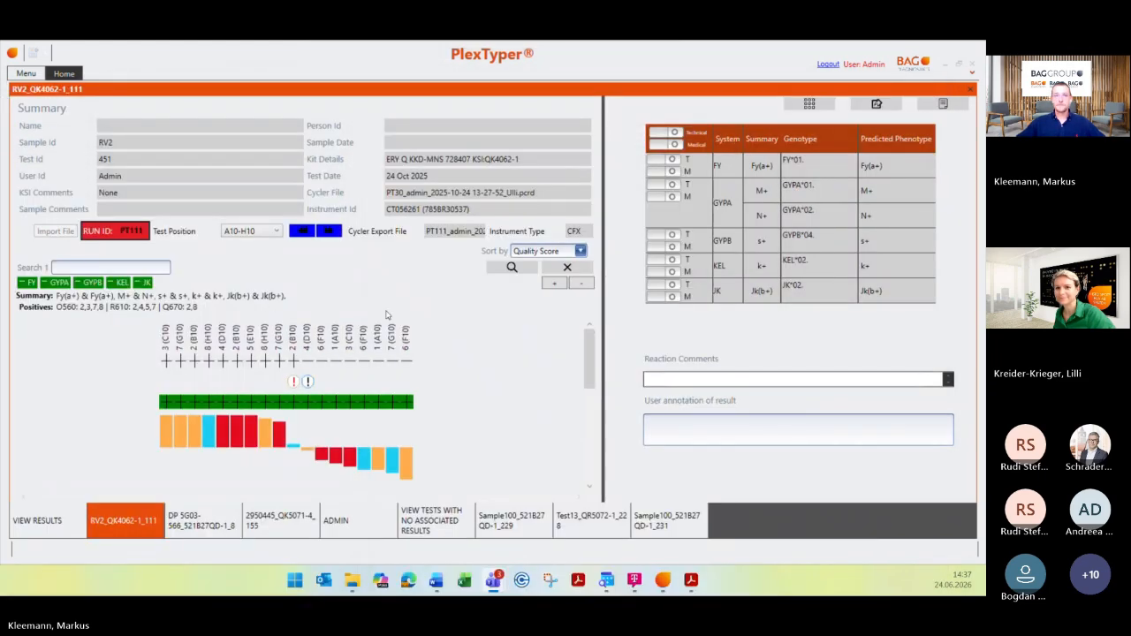